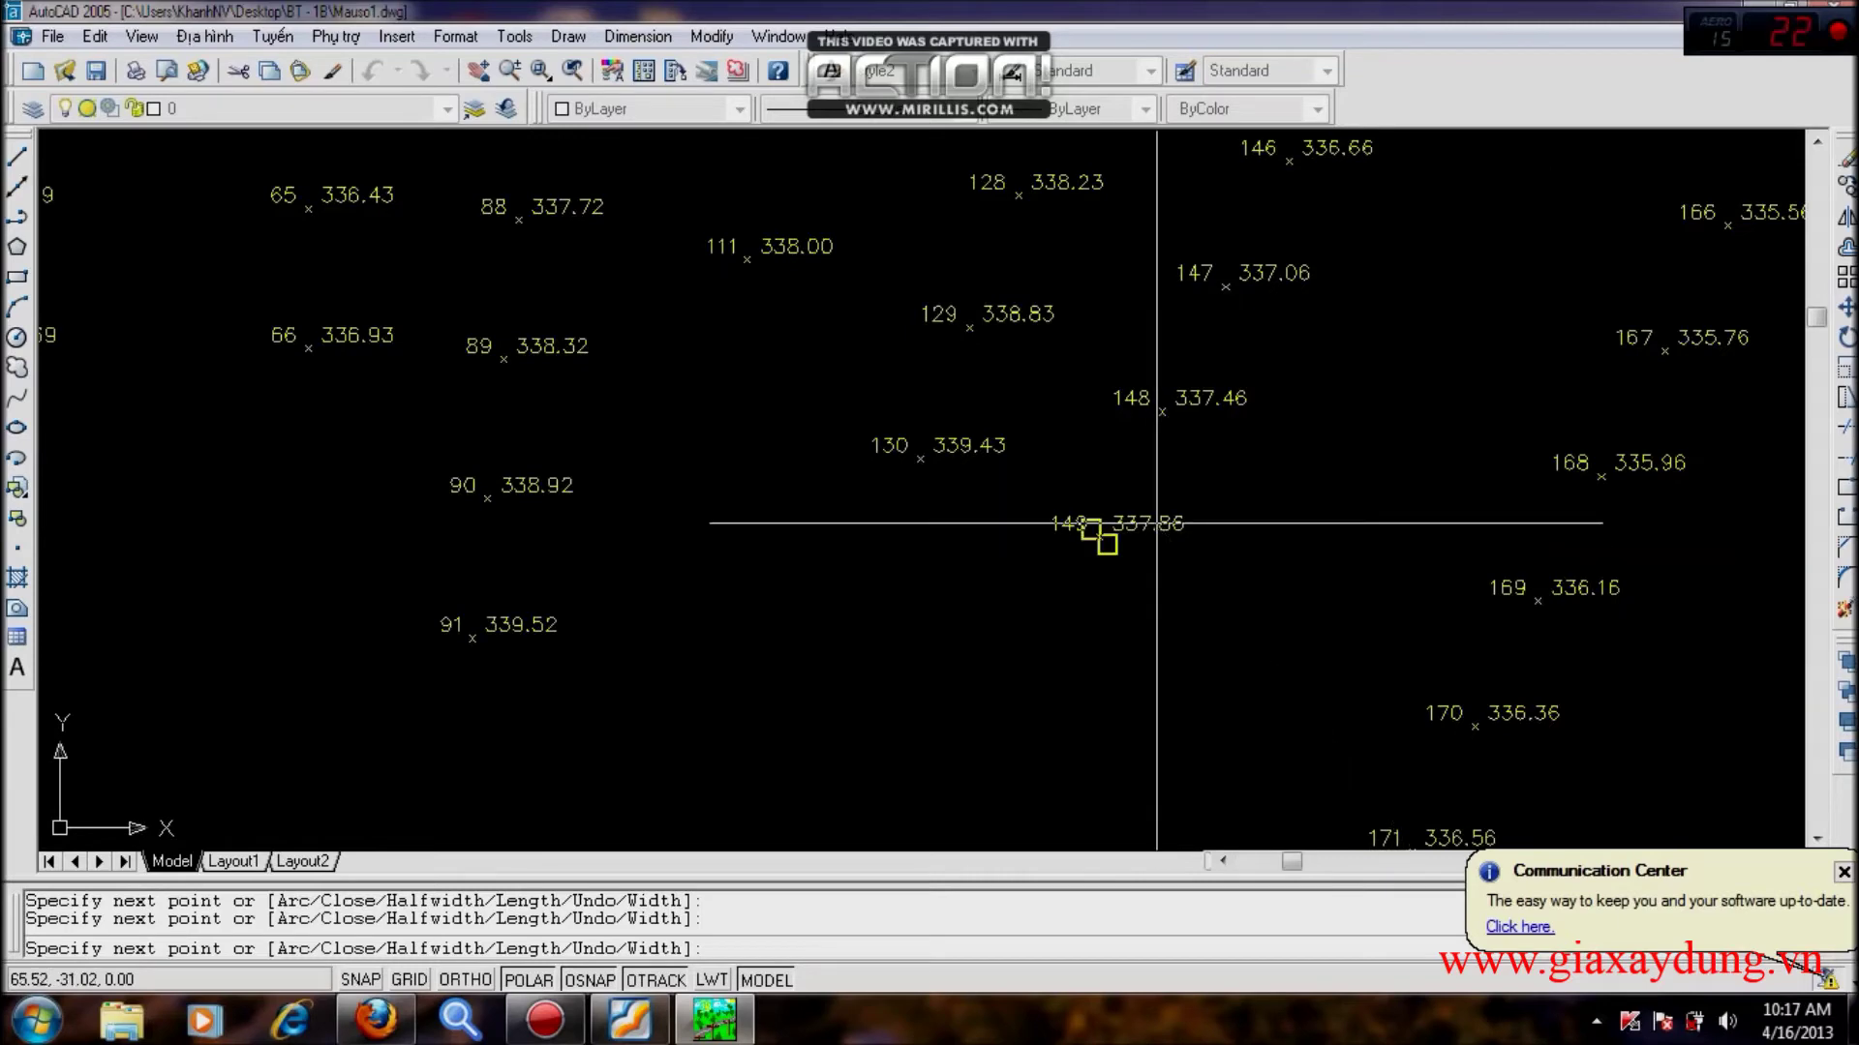
Continue the white boundary polyline through elevation points 89, 66 and 43 along the corridor's lower edge.
middle_drag(707, 473, 1227, 689)
click(1024, 576)
mouse_move(902, 663)
middle_down()
mouse_move(942, 688)
mouse_move(1344, 762)
middle_up()
click(1287, 631)
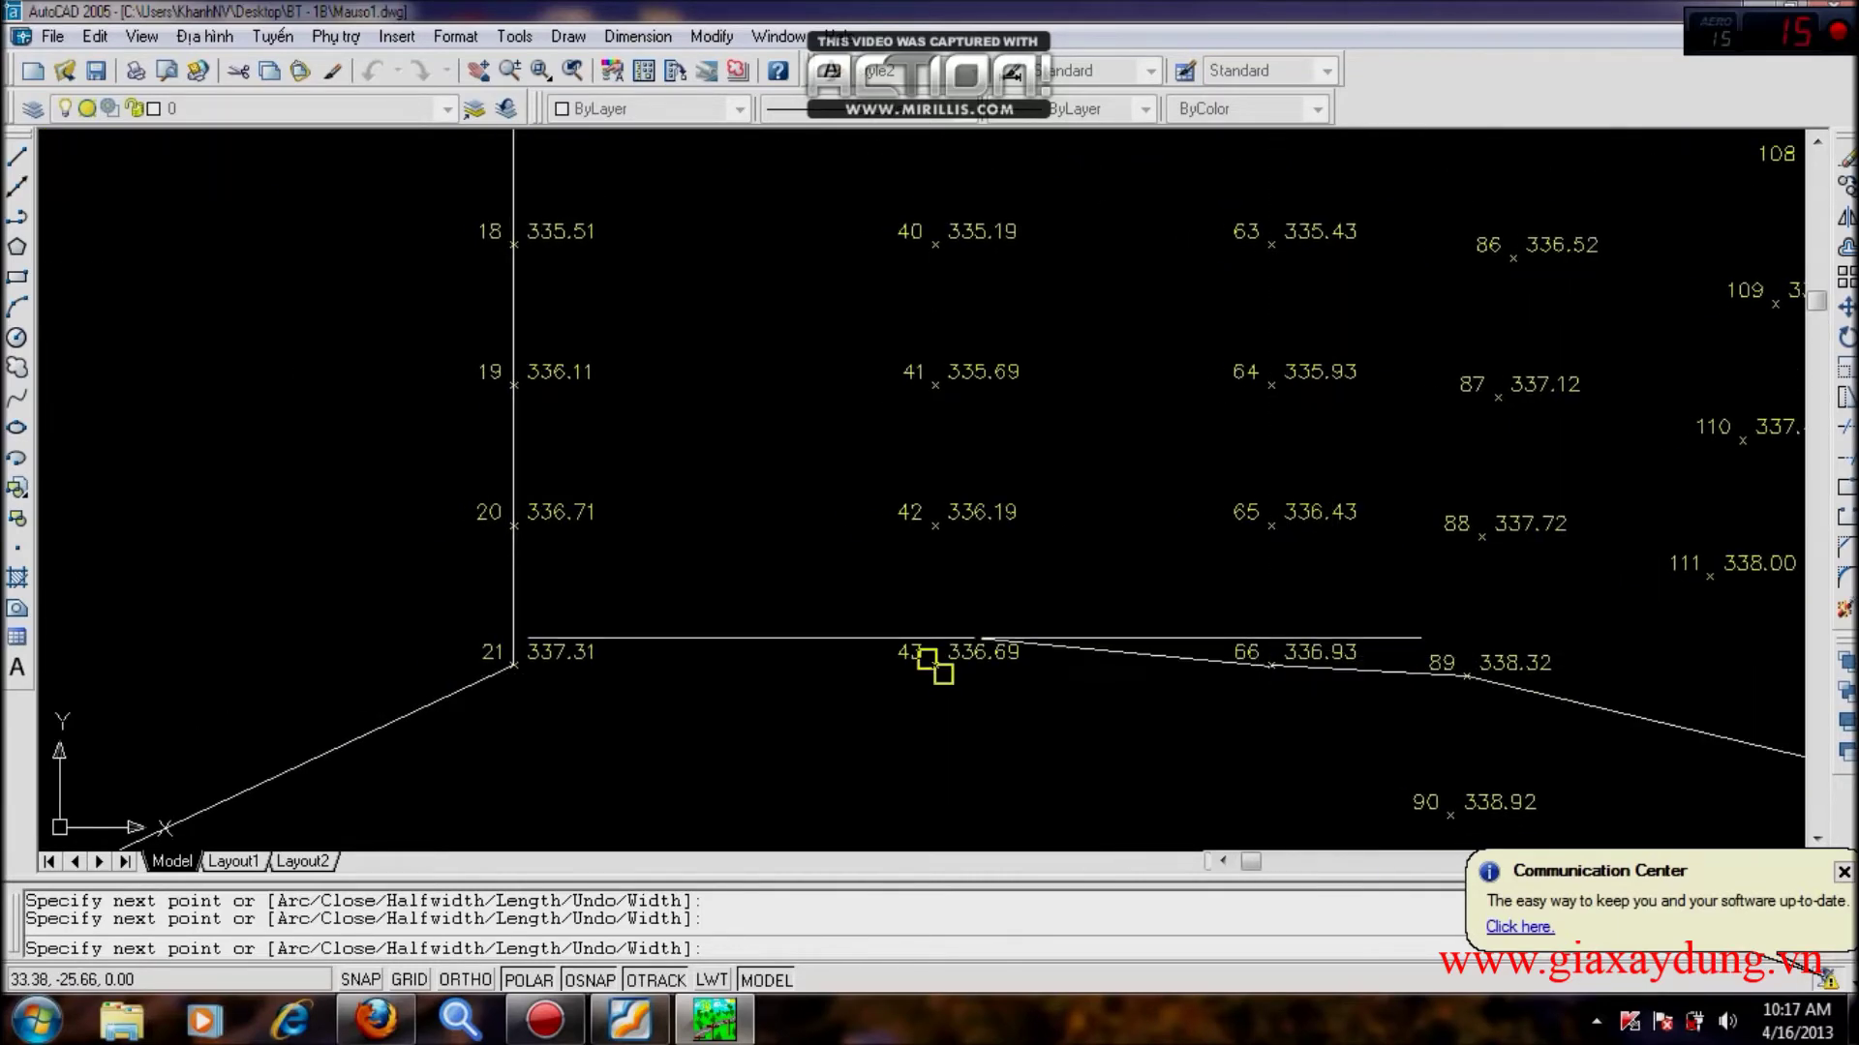
scroll(957, 746, up, 3)
key(ctrl+z)
click(981, 536)
Extend the boundary polyline from point 43 to its corner at point 21 and finish the polyline.
scroll(998, 529, down, 6)
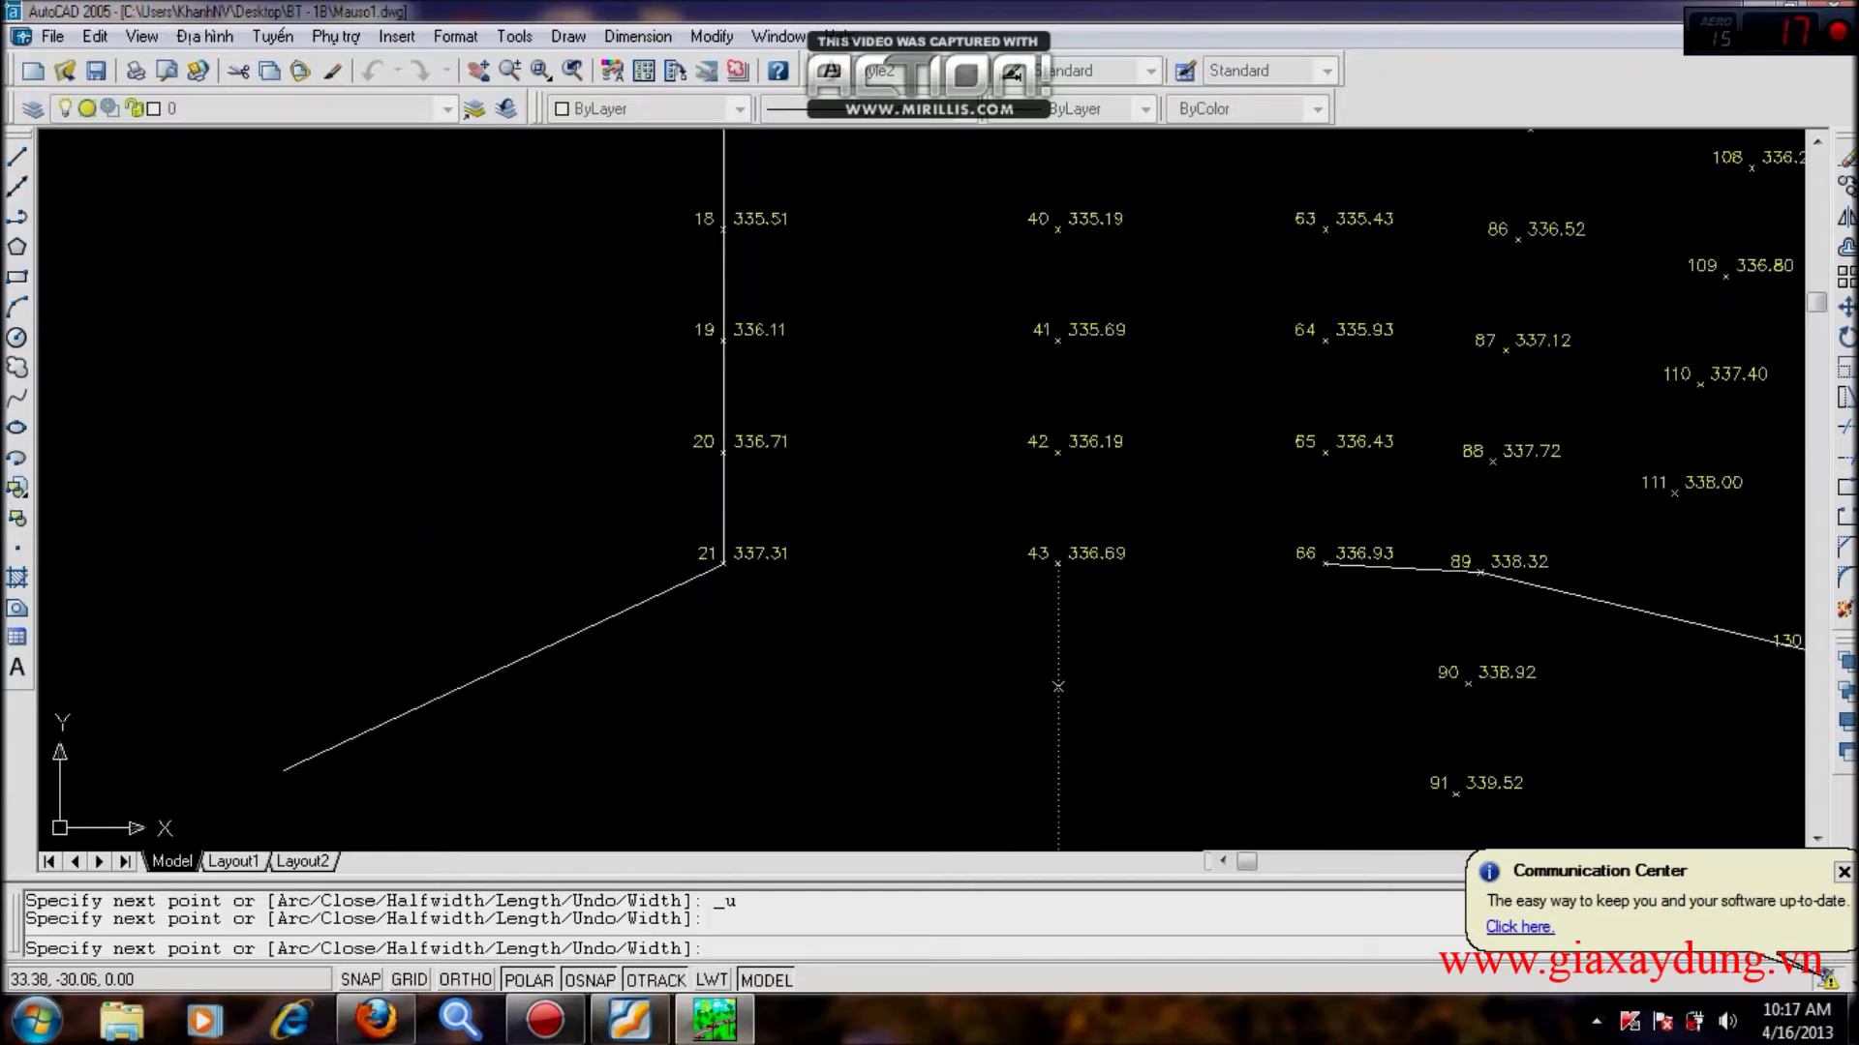
mouse_move(755, 668)
middle_down()
mouse_move(697, 229)
mouse_move(672, 416)
mouse_move(834, 535)
middle_up()
scroll(713, 478, up, 8)
scroll(507, 478, down, 5)
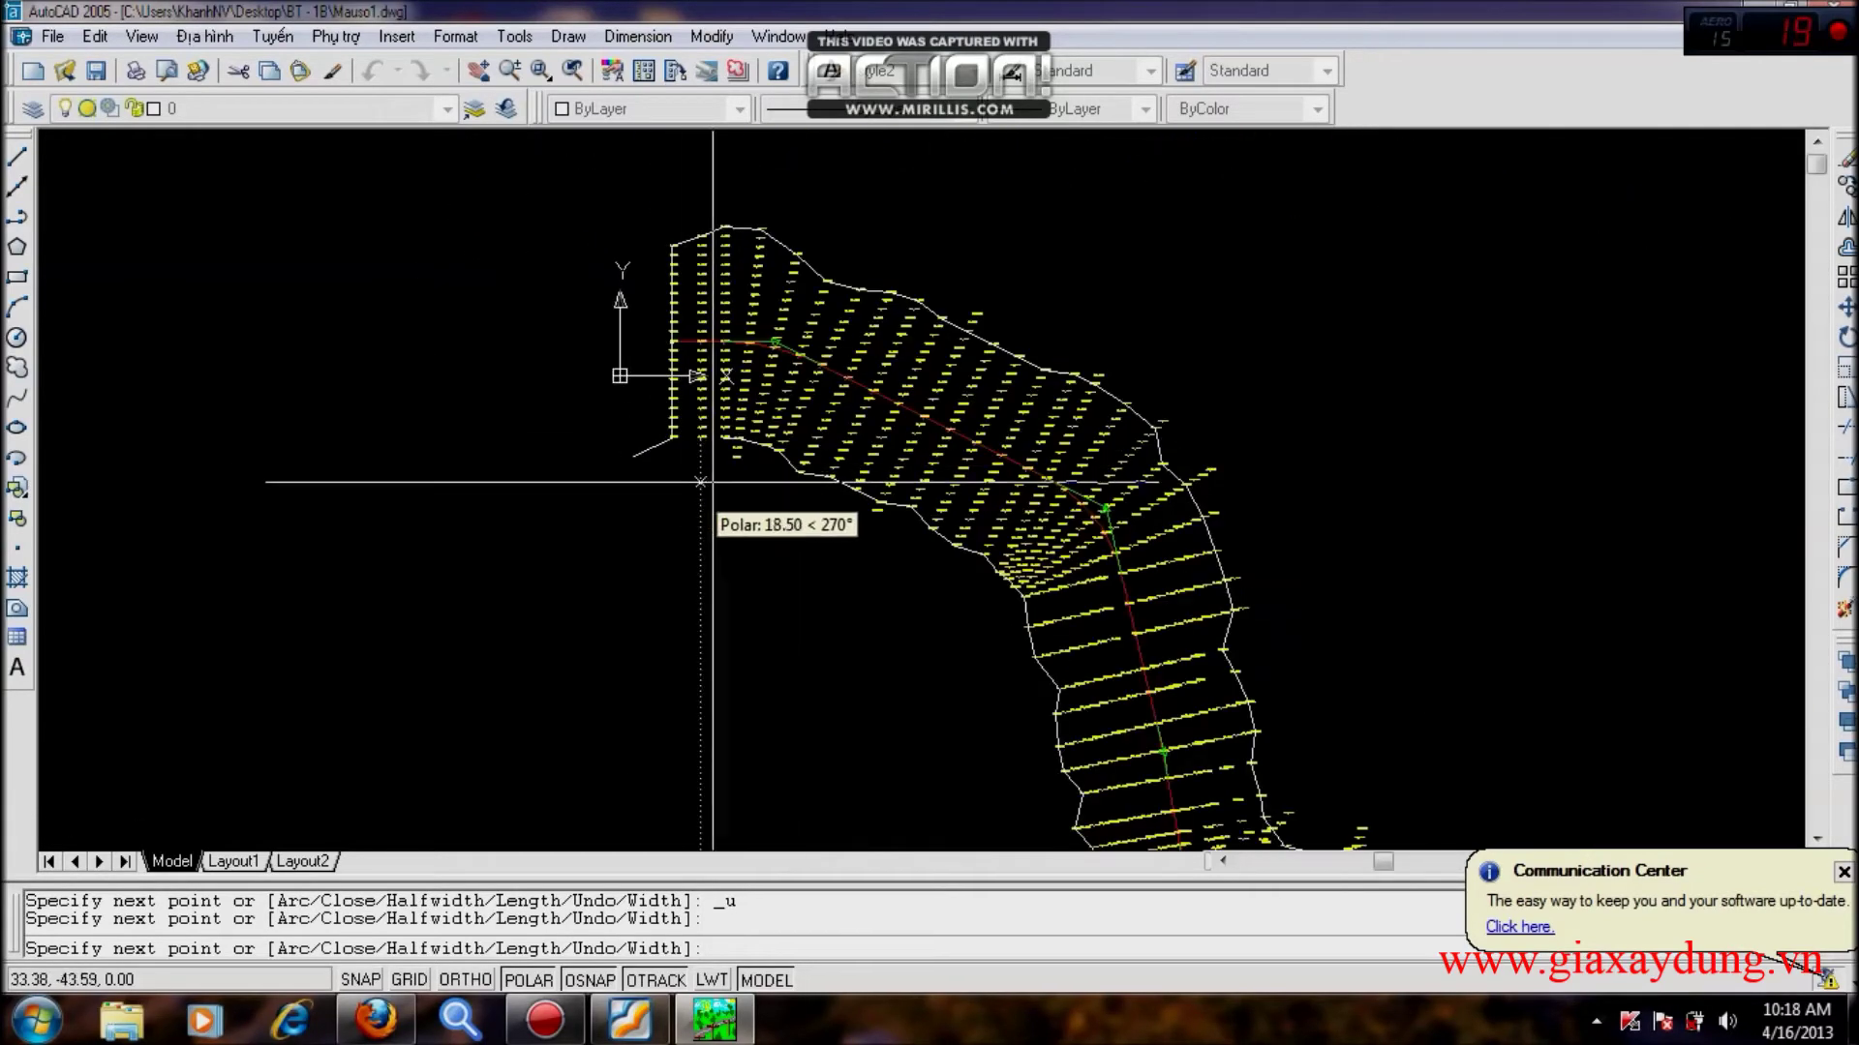
scroll(498, 480, up, 6)
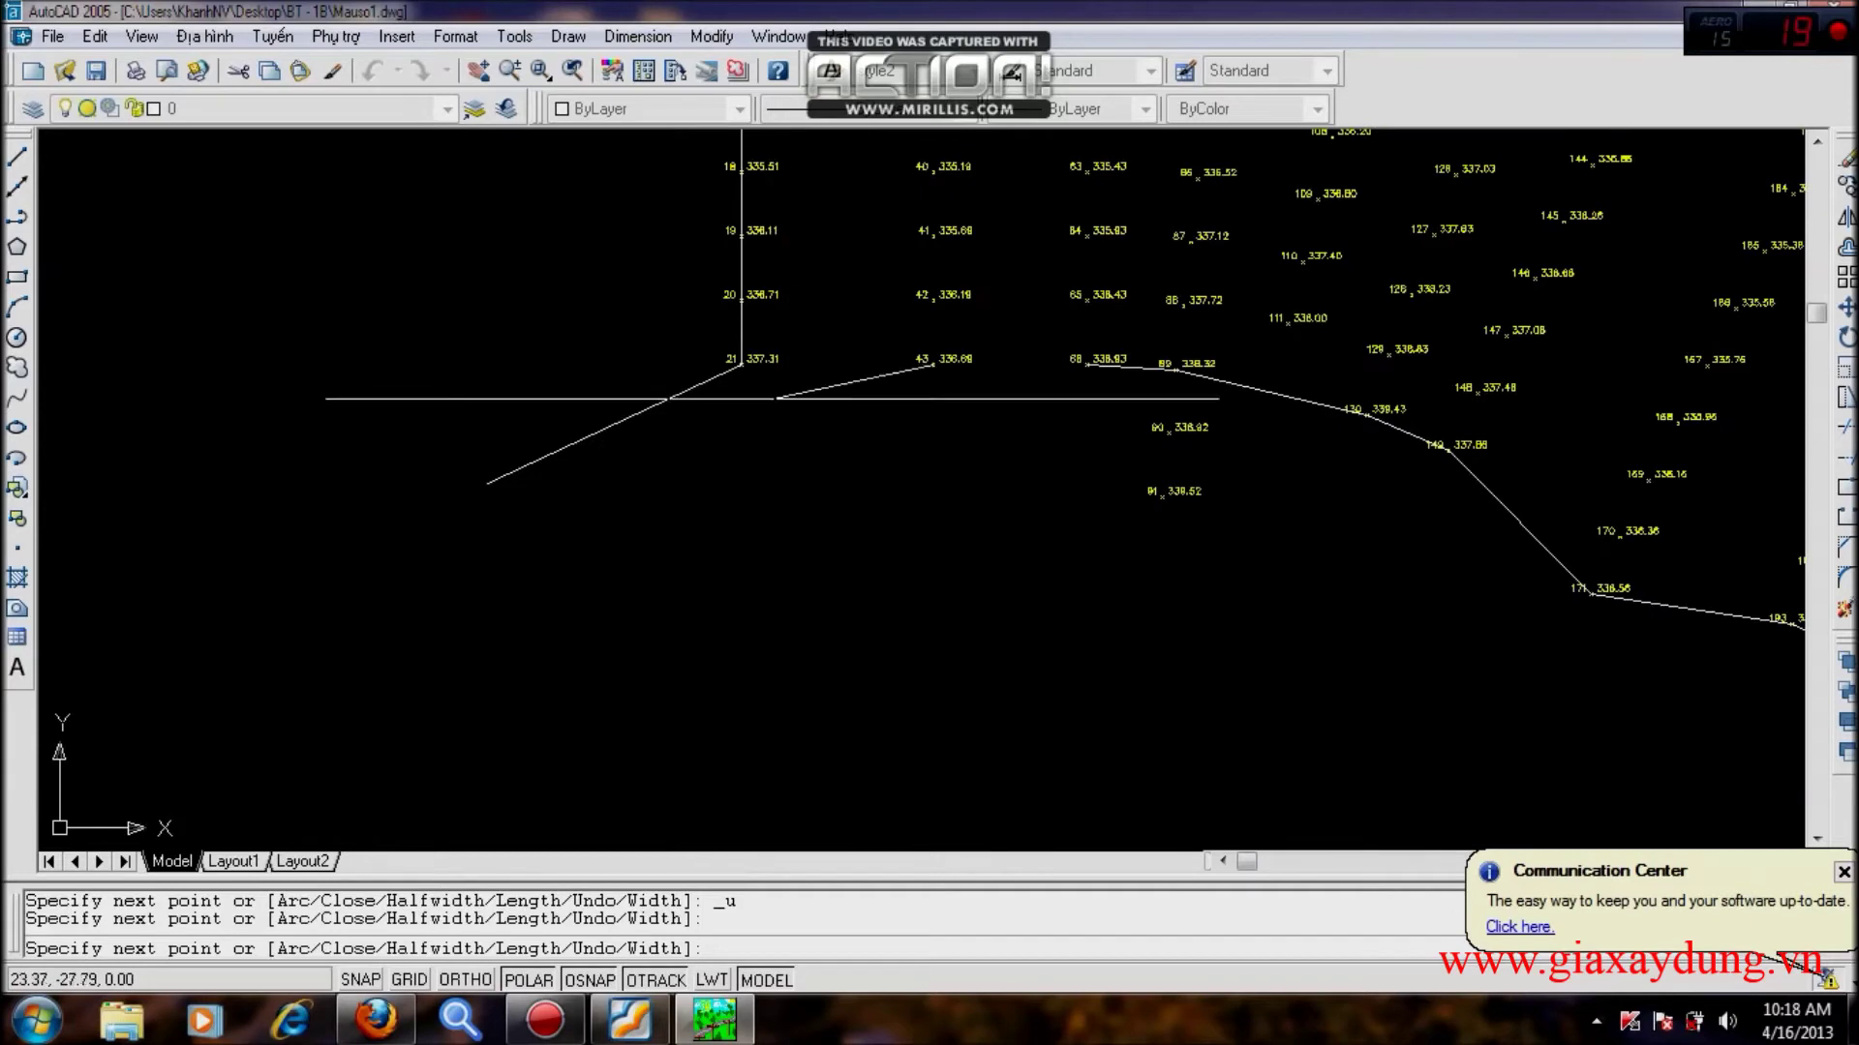
scroll(557, 528, up, 5)
scroll(559, 513, up, 3)
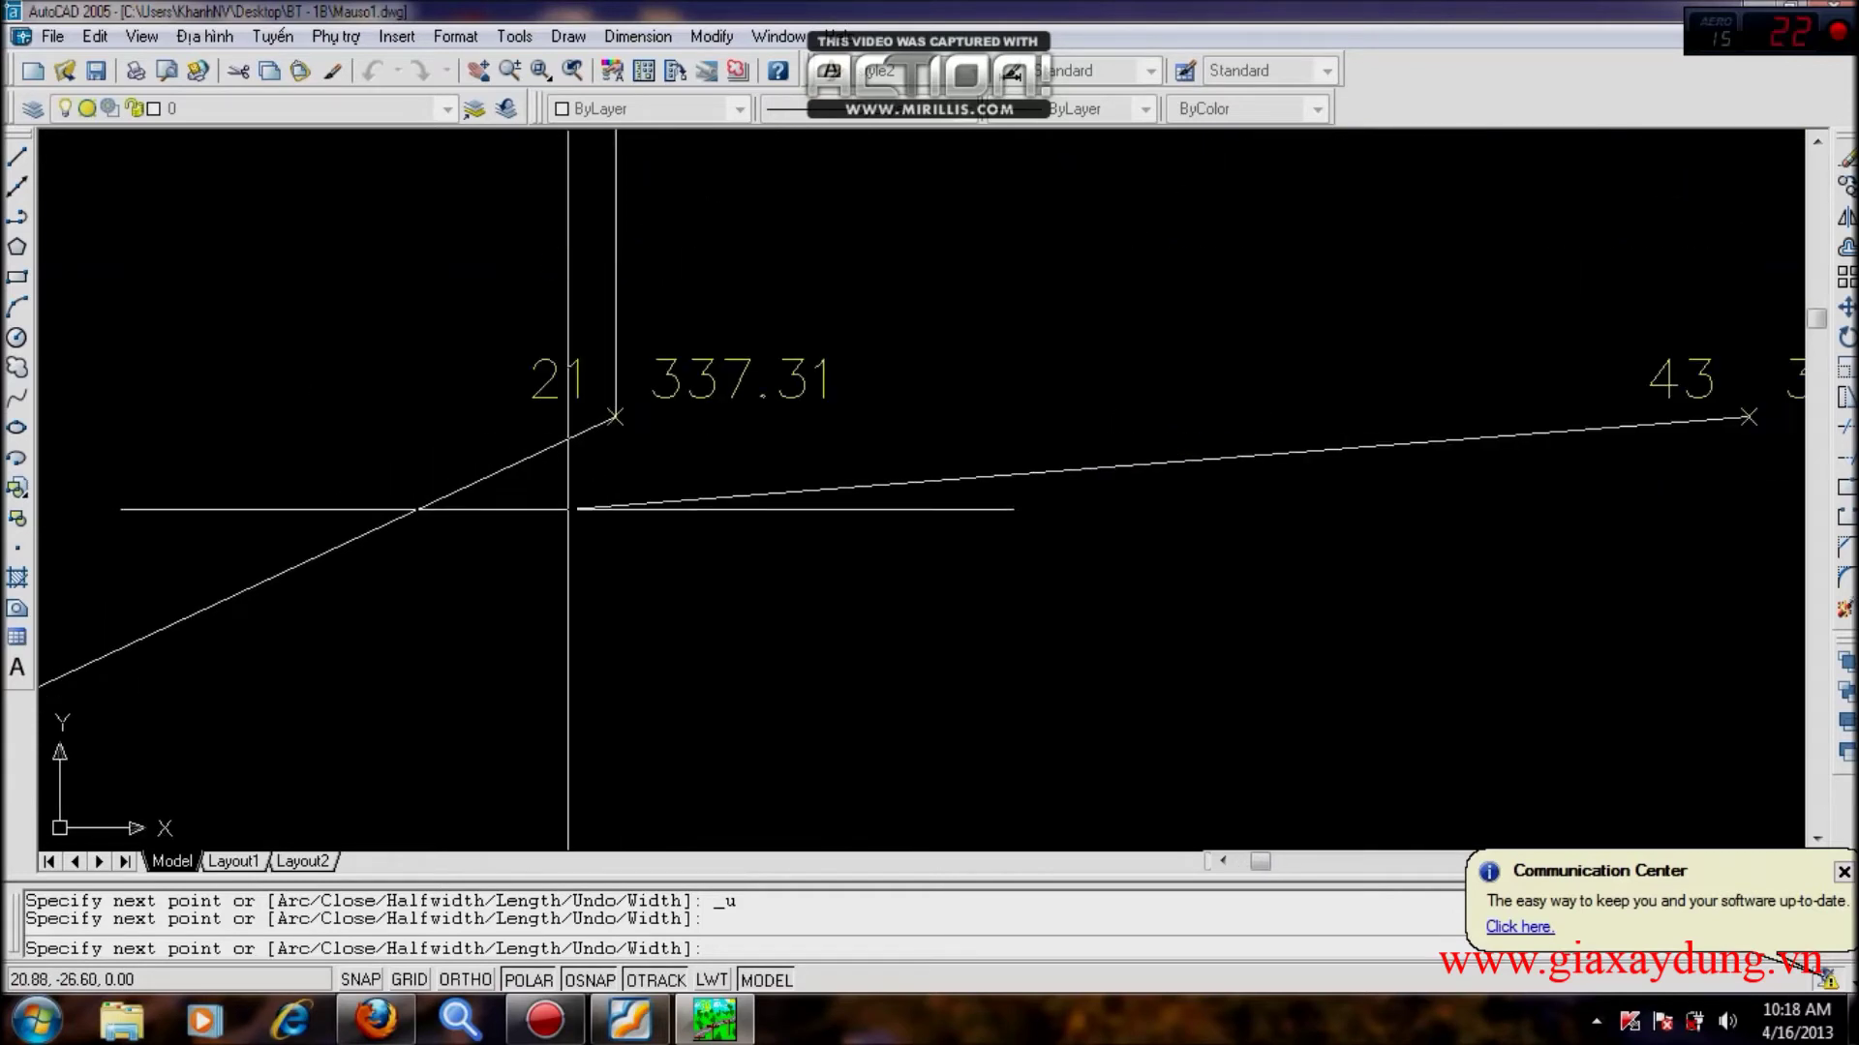
click(553, 354)
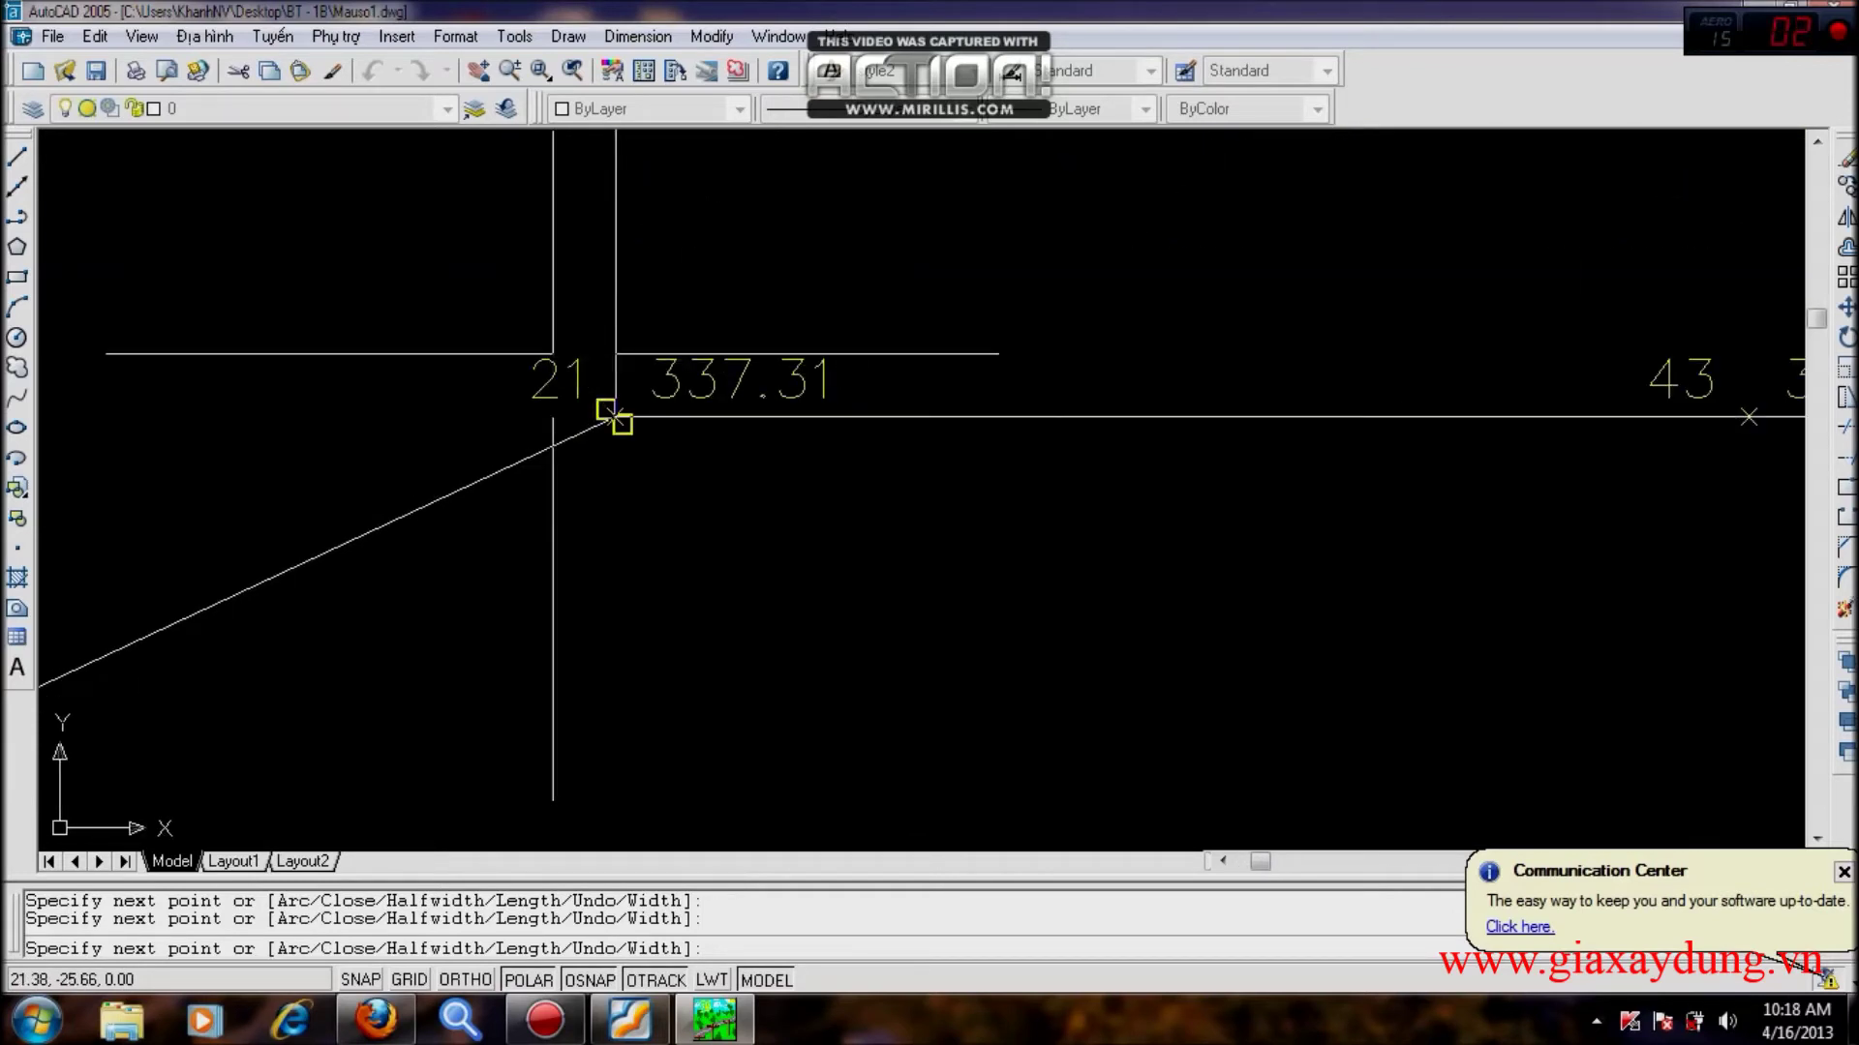
right_click(553, 353)
click(901, 368)
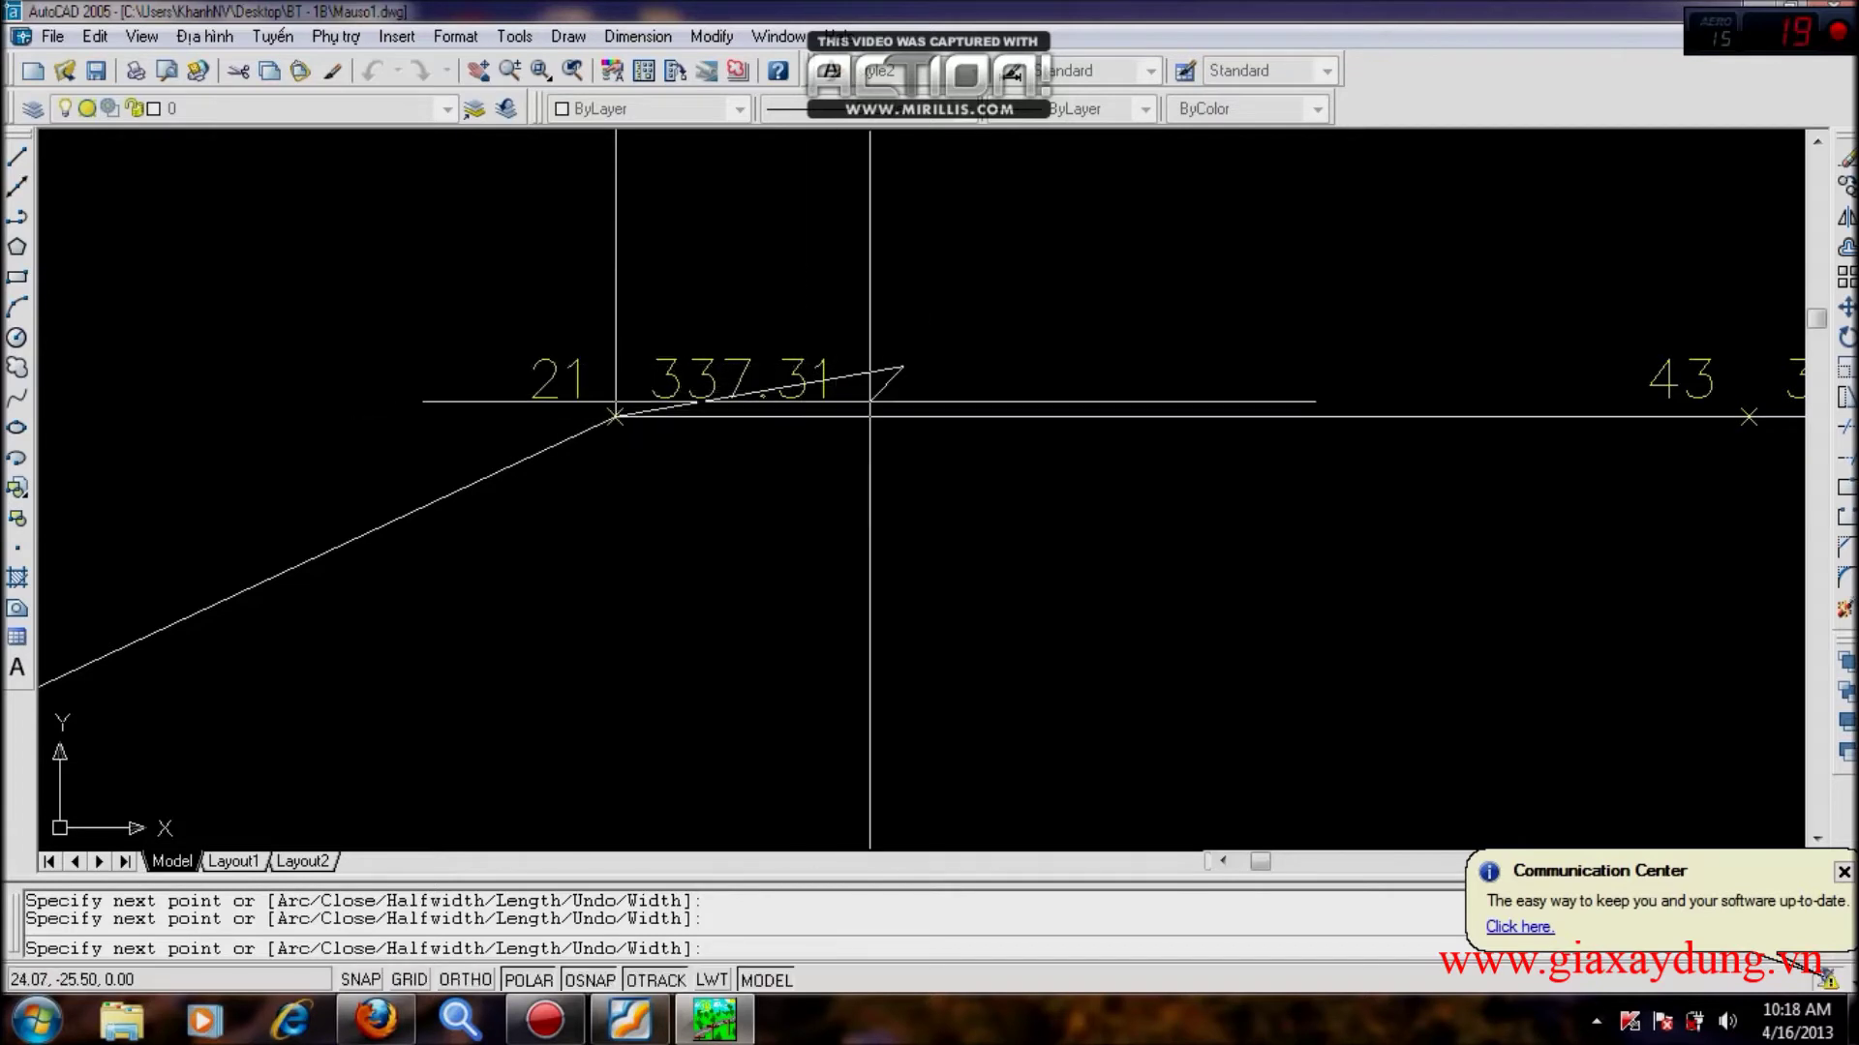
key(ctrl+z)
key(Escape)
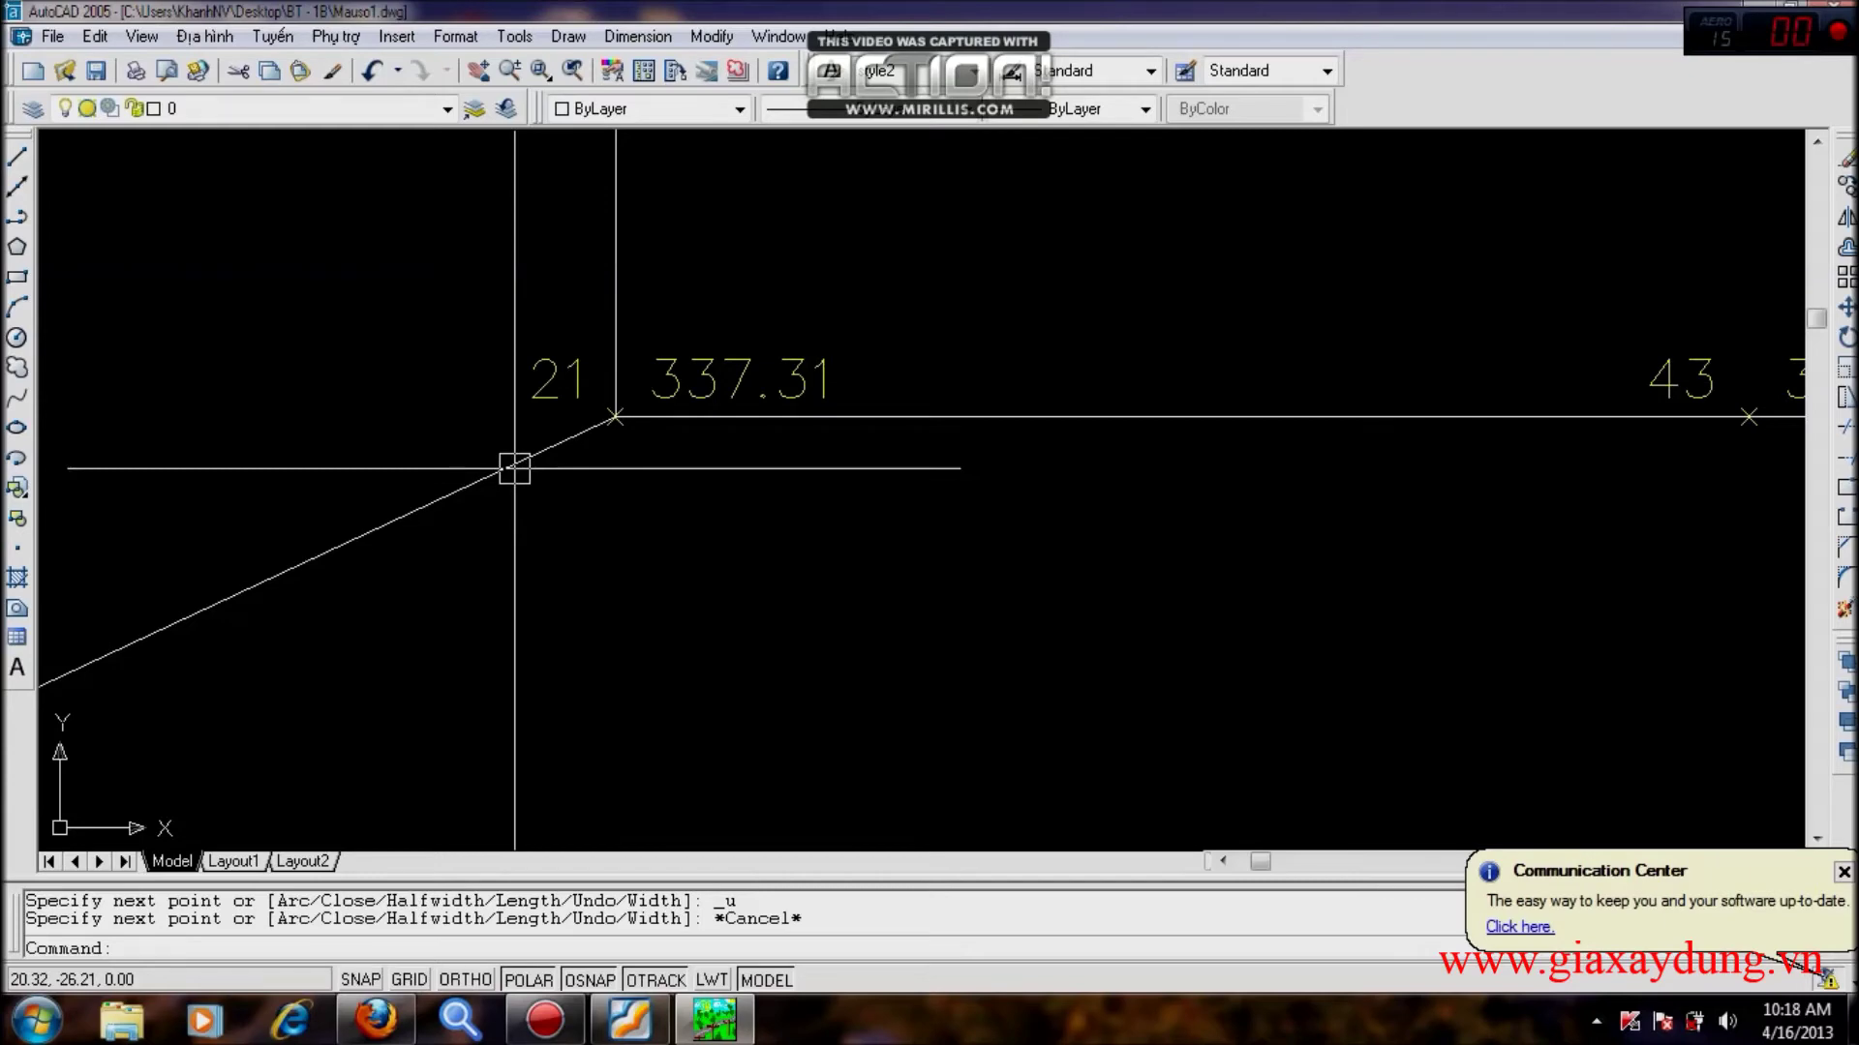
Select the boundary polyline and check its vertices along the whole survey corridor, clearing the selection at the end.
key(Escape)
scroll(887, 593, down, 8)
scroll(493, 194, up, 3)
scroll(489, 232, down, 4)
middle_drag(871, 643, 680, 299)
scroll(790, 473, up, 3)
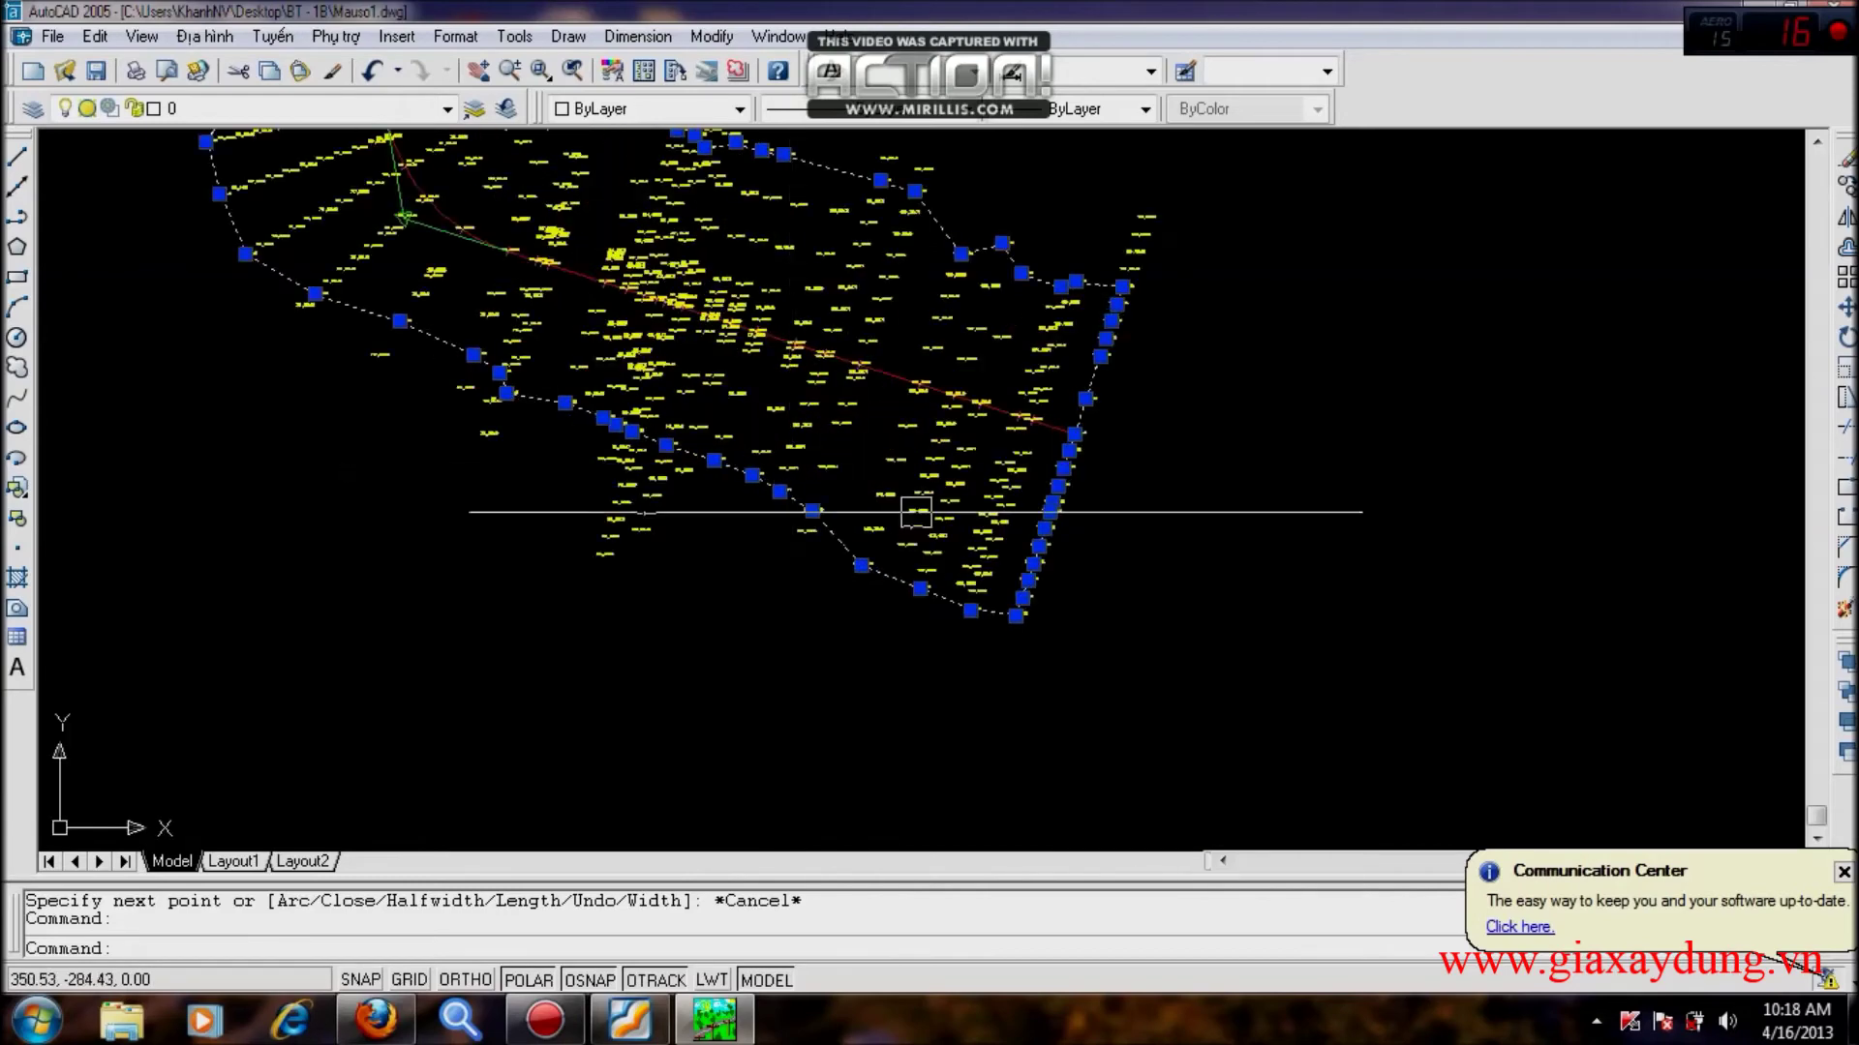
scroll(963, 528, up, 3)
scroll(1226, 701, down, 4)
middle_drag(782, 348, 1059, 707)
middle_drag(726, 145, 983, 596)
scroll(714, 365, up, 2)
scroll(683, 309, down, 3)
scroll(846, 366, down, 3)
scroll(1007, 572, up, 3)
scroll(1045, 658, down, 3)
scroll(974, 568, up, 3)
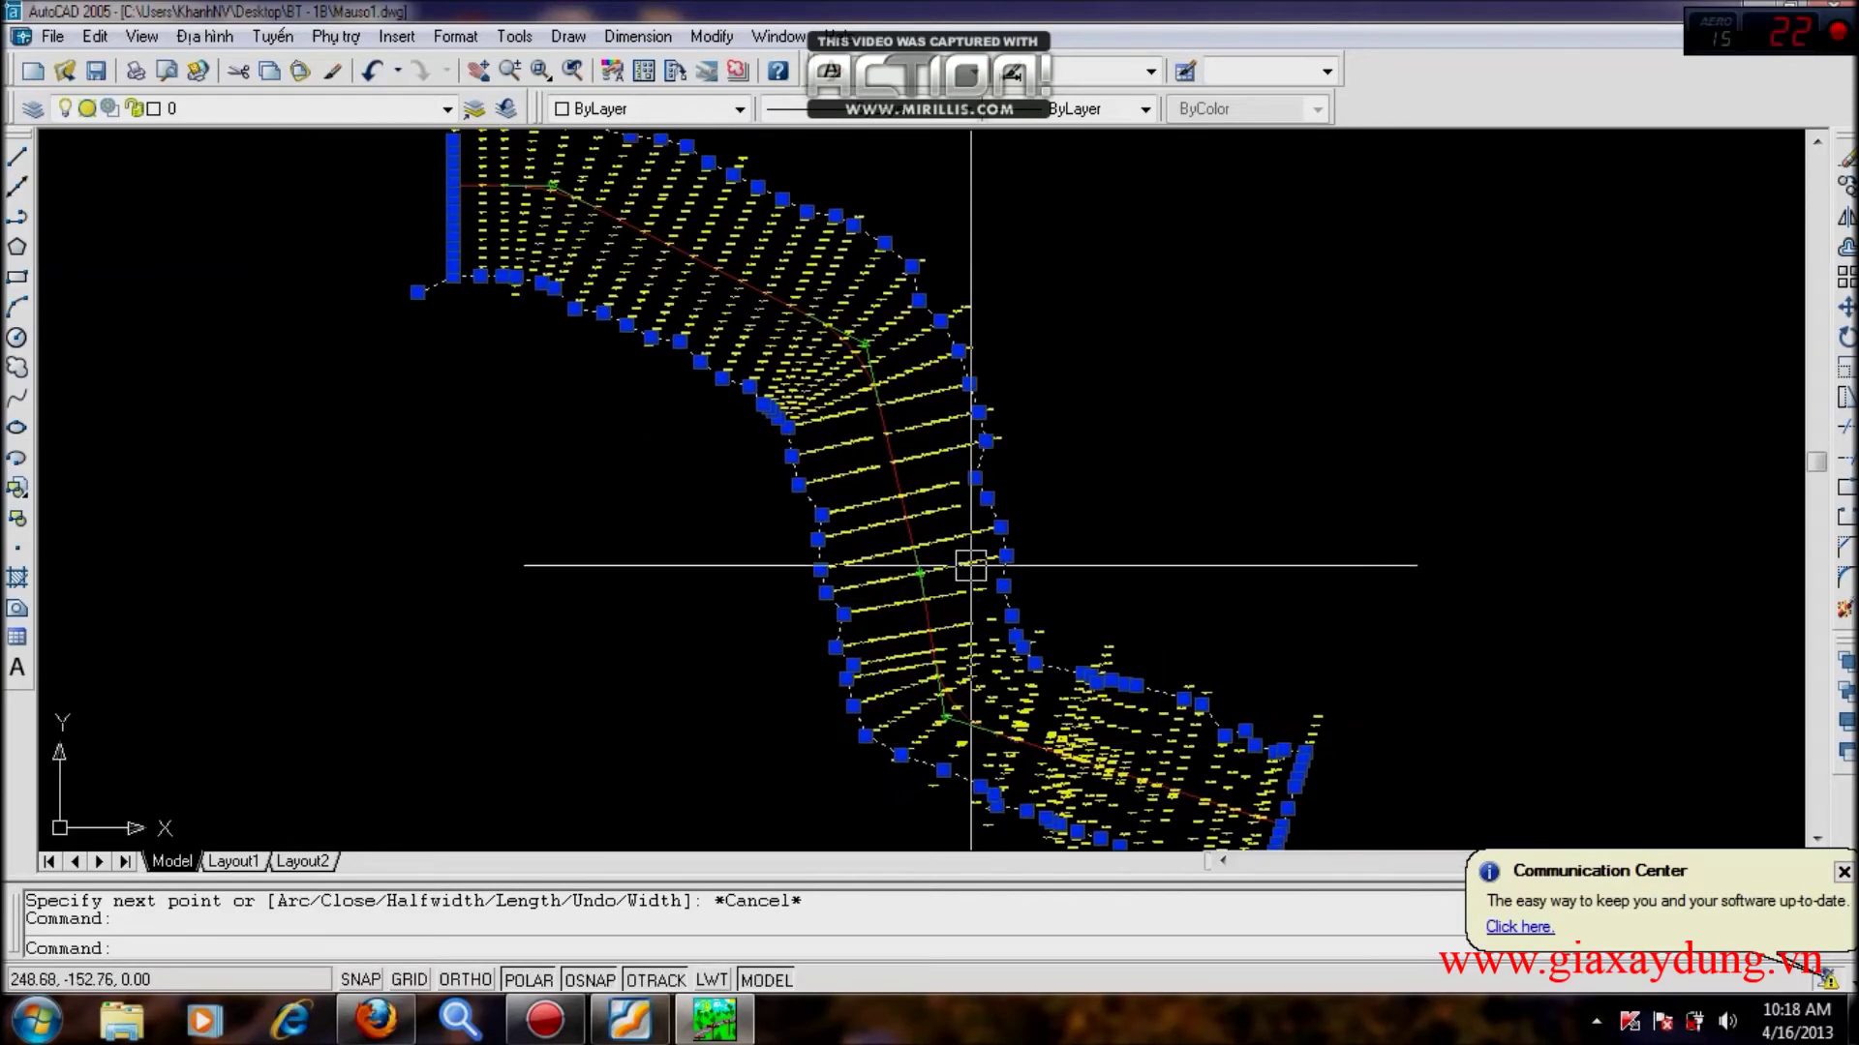
key(Escape)
scroll(975, 568, down, 3)
scroll(1087, 539, up, 1)
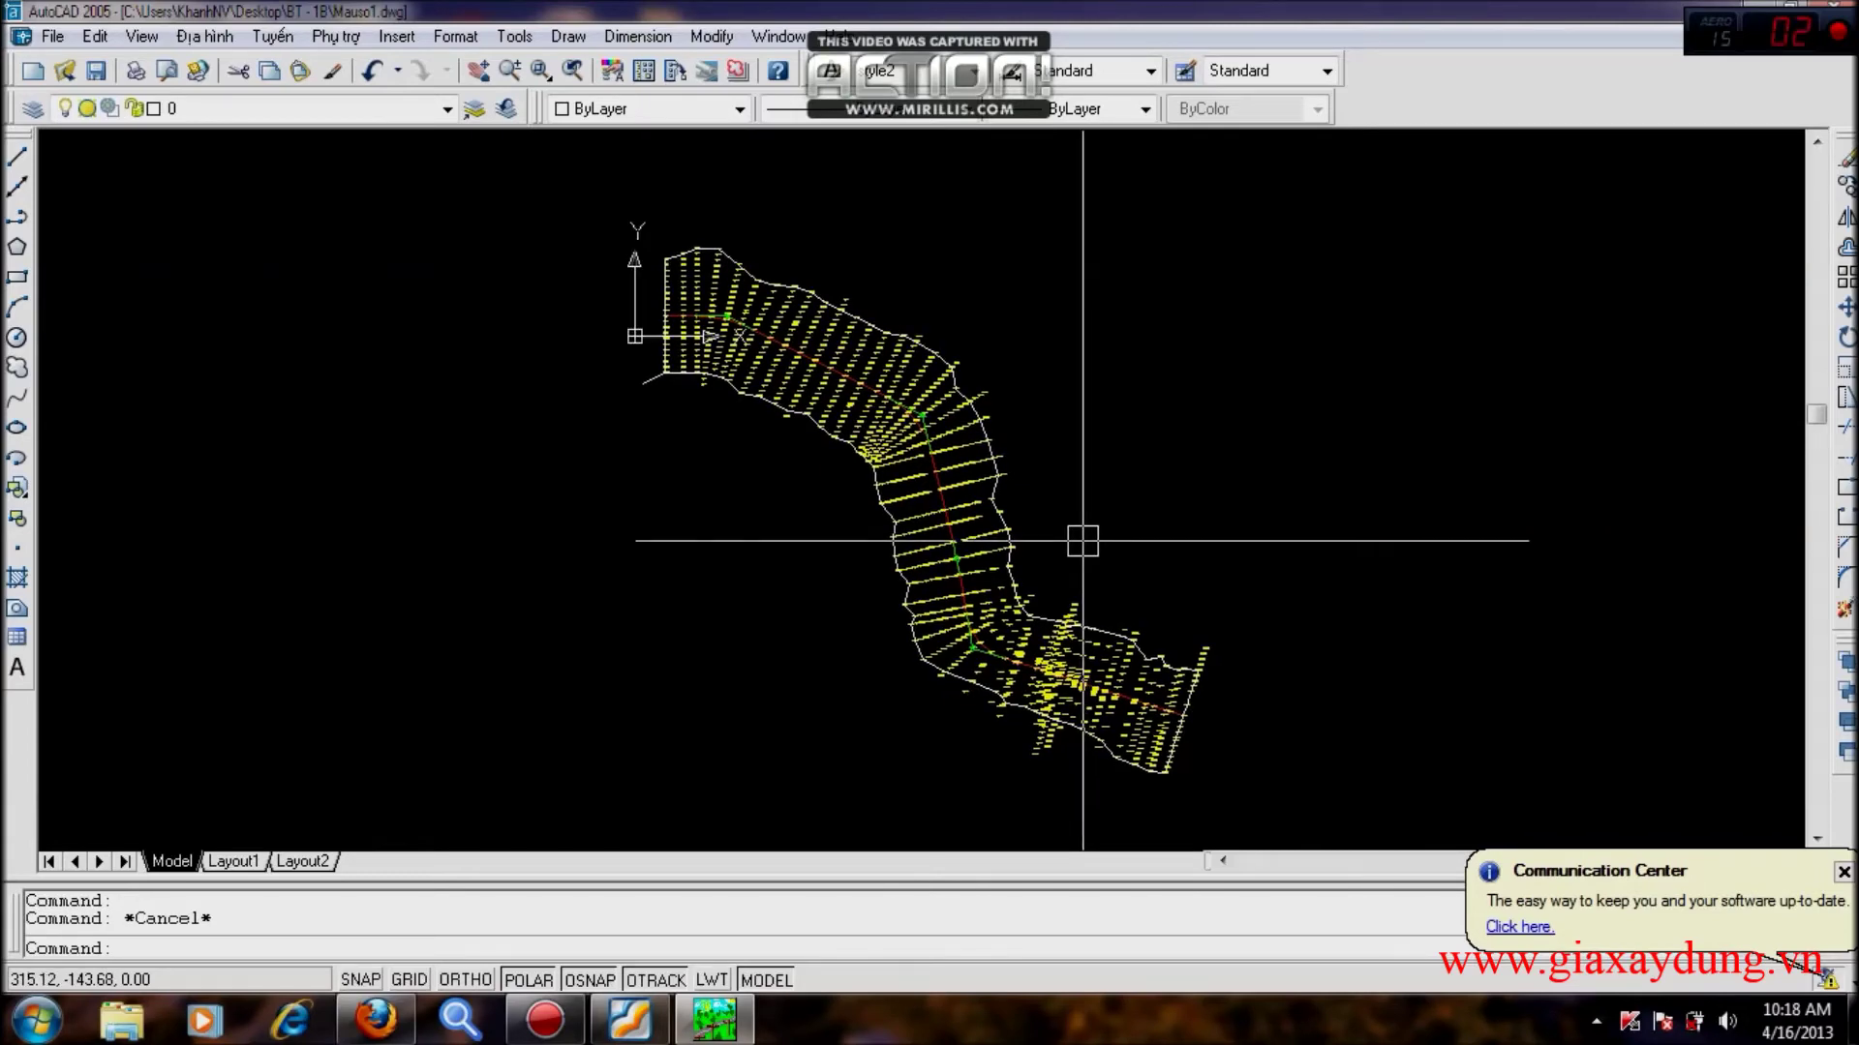
Save the drawing under the new name BD Km1 in the BT - 1B folder.
key(ctrl+shift+s)
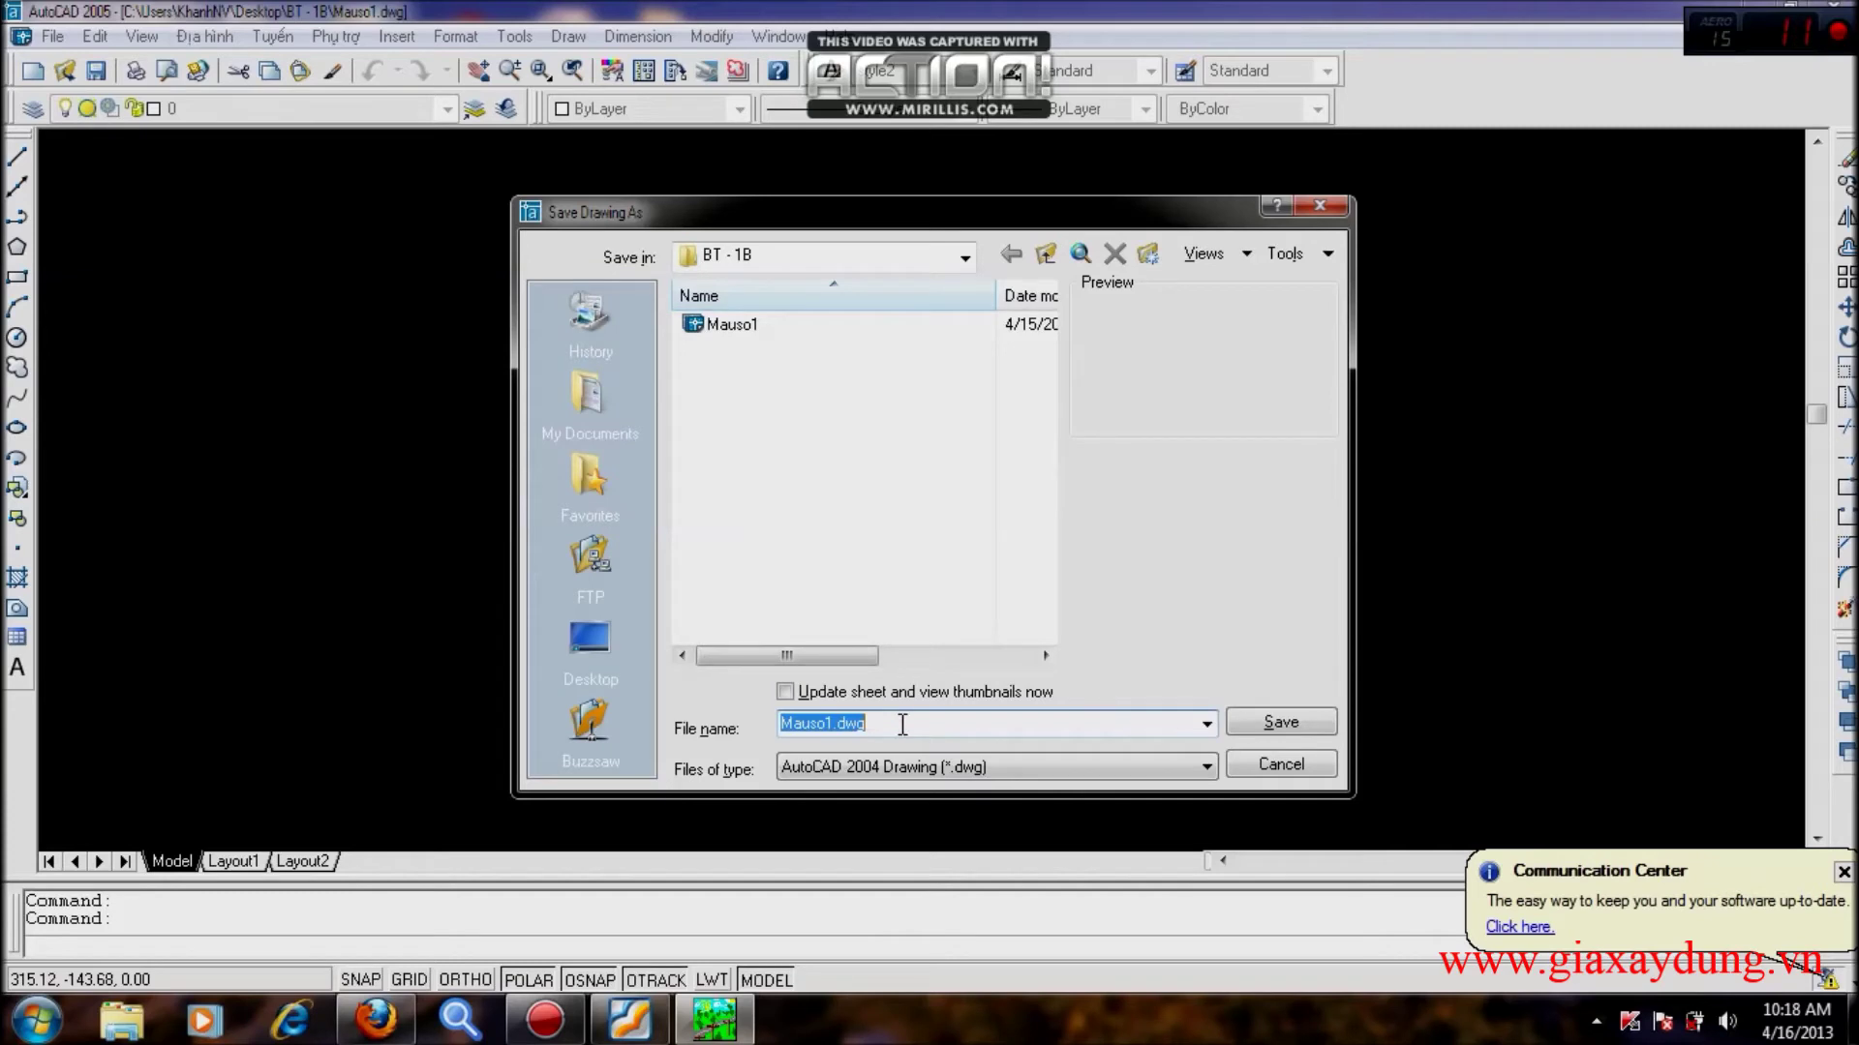
text(BD Km1)
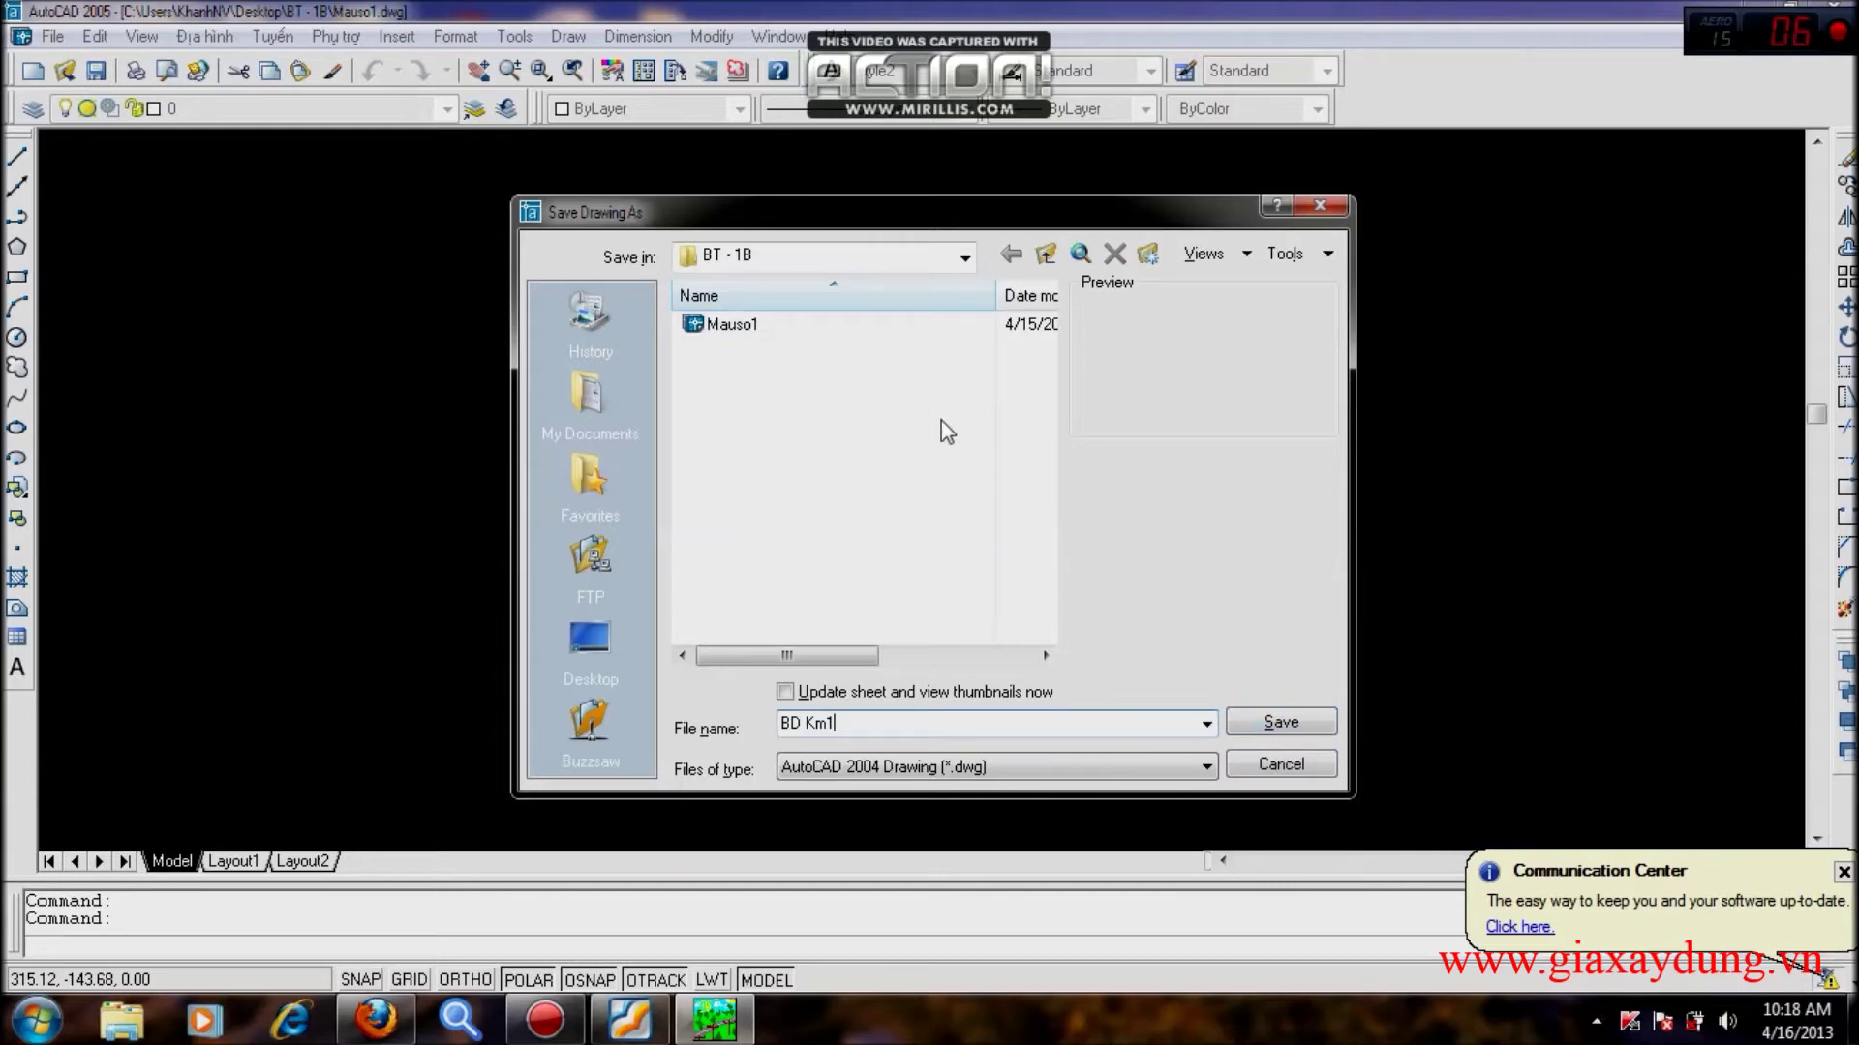
click(1275, 718)
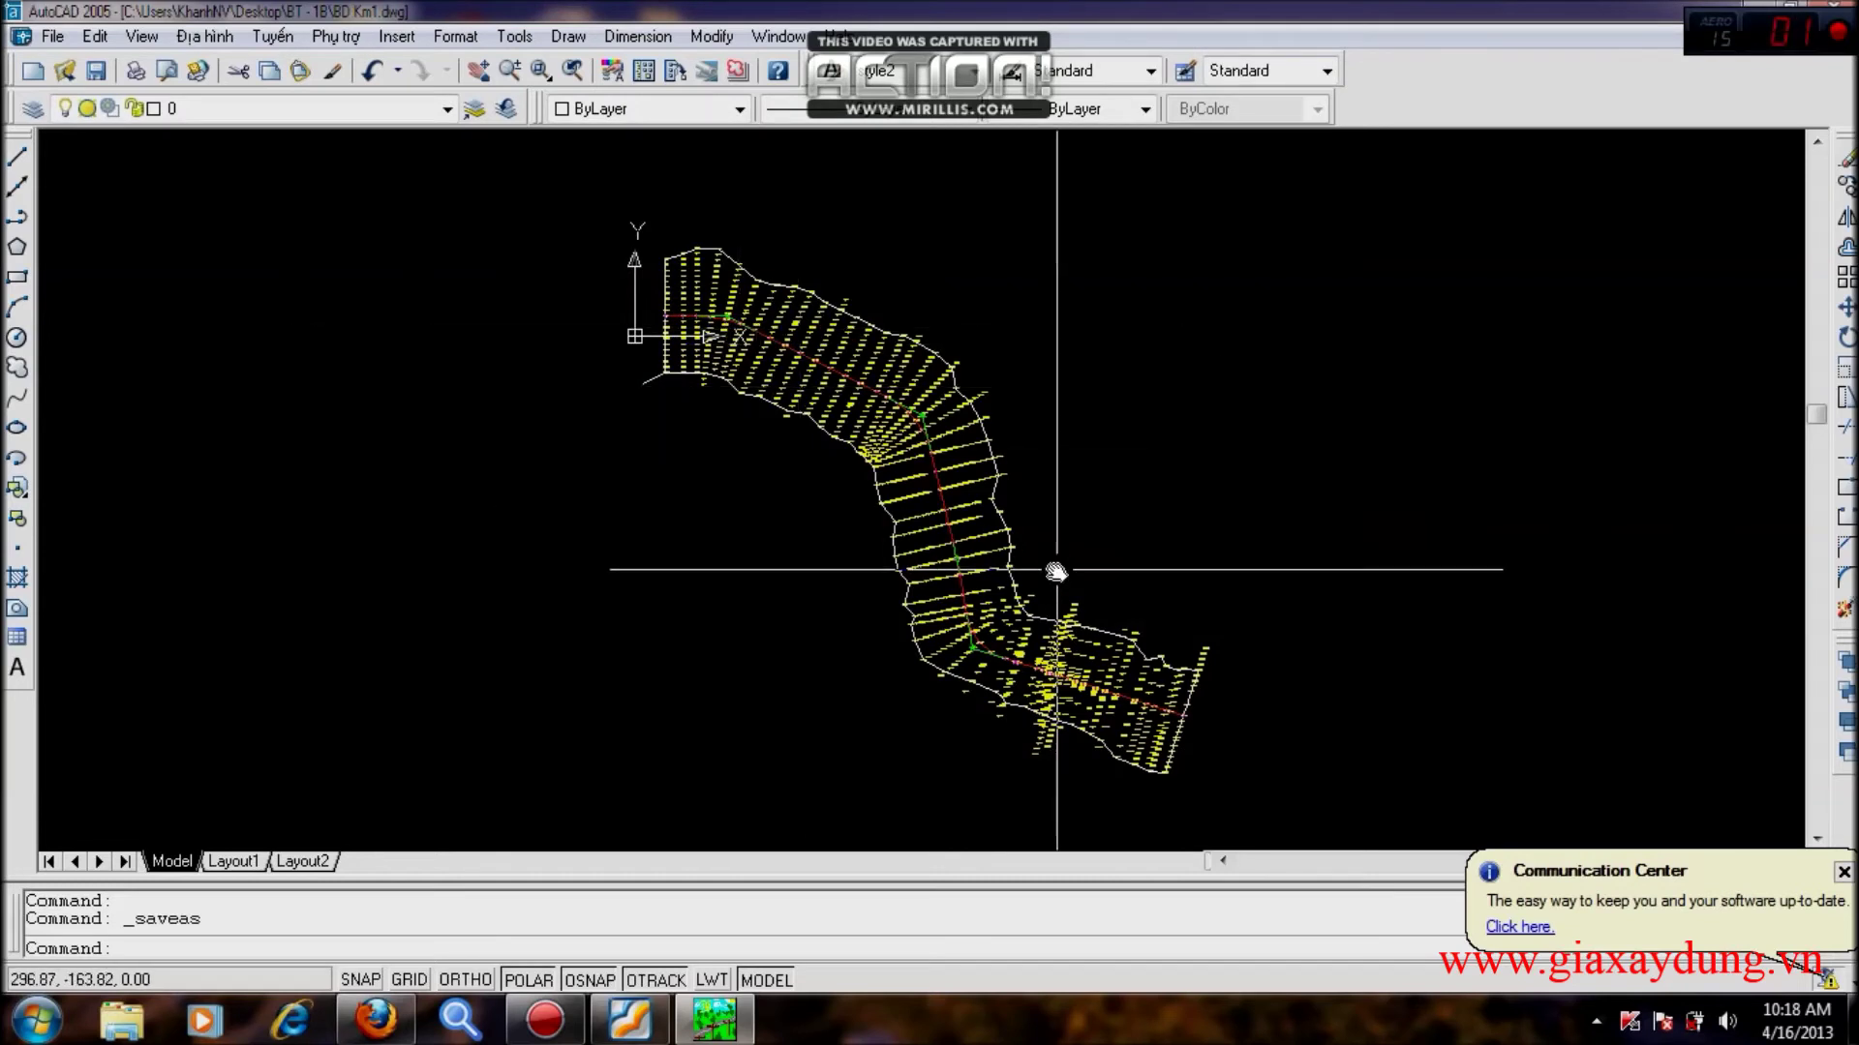
middle_drag(1061, 568, 992, 562)
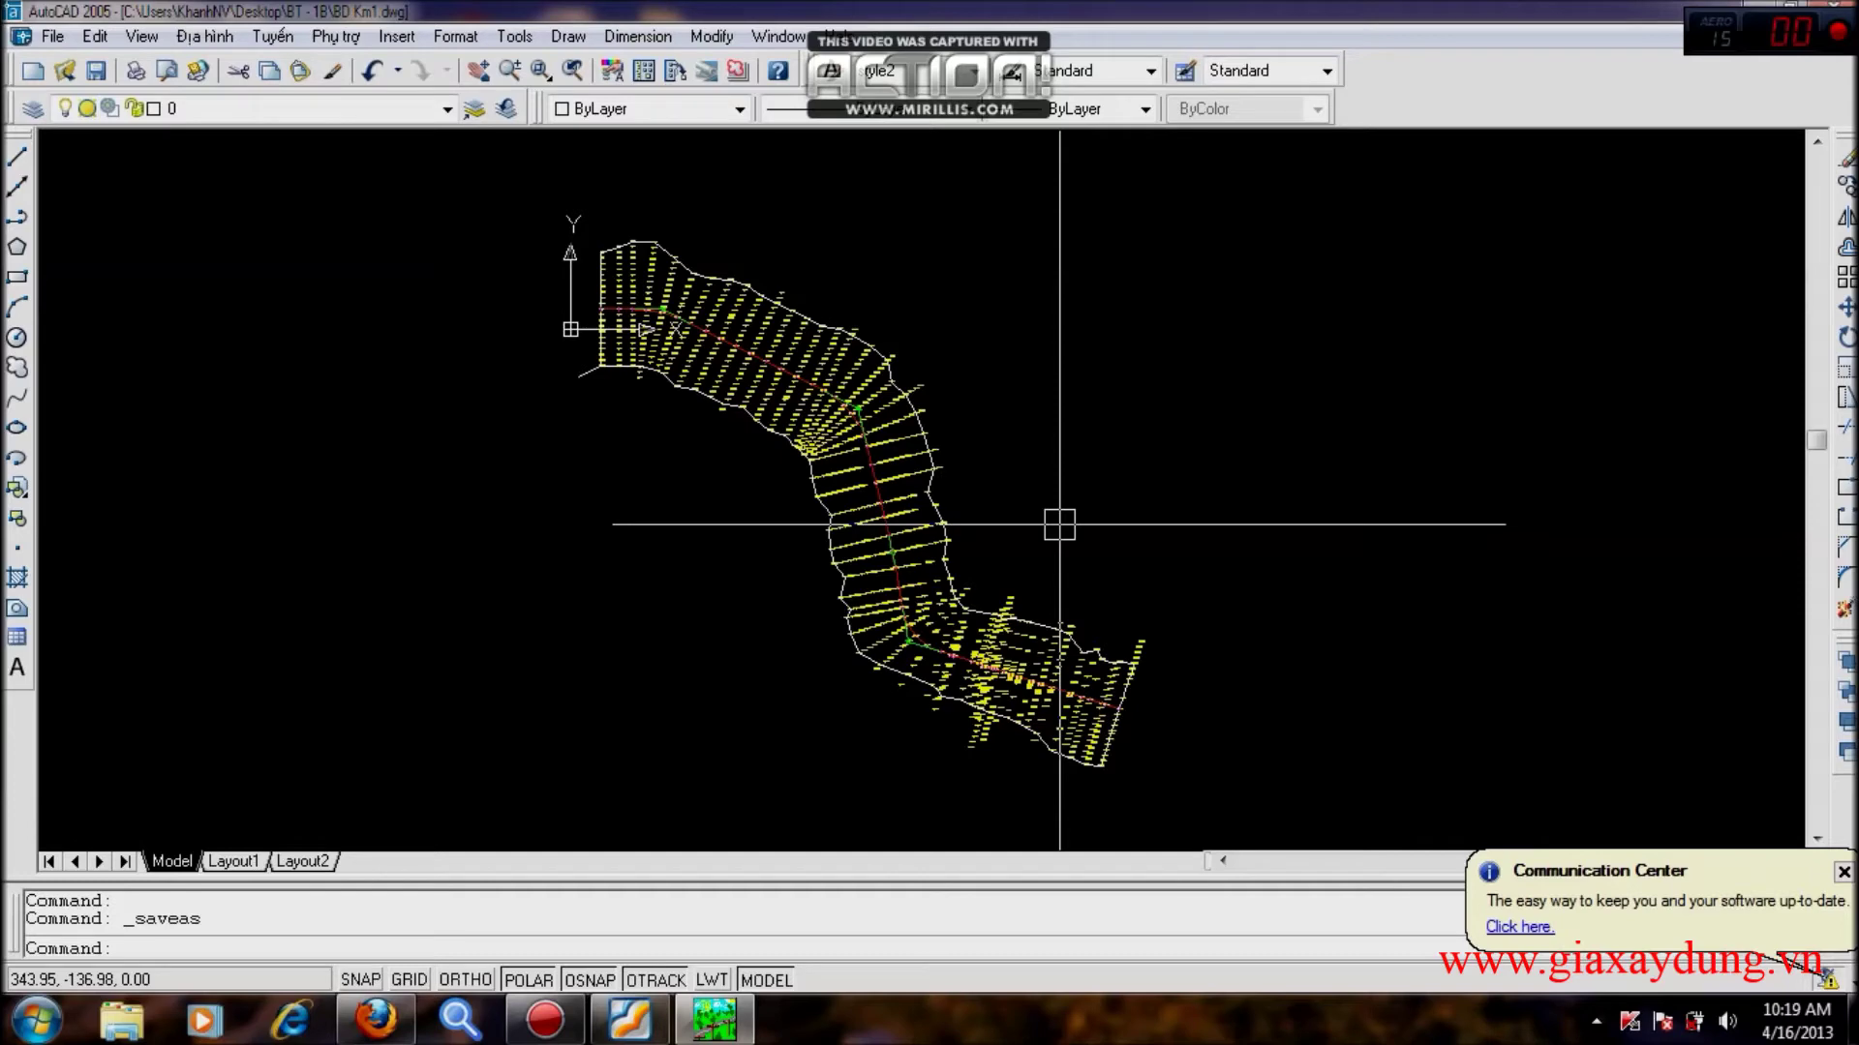
scroll(586, 300, up, 4)
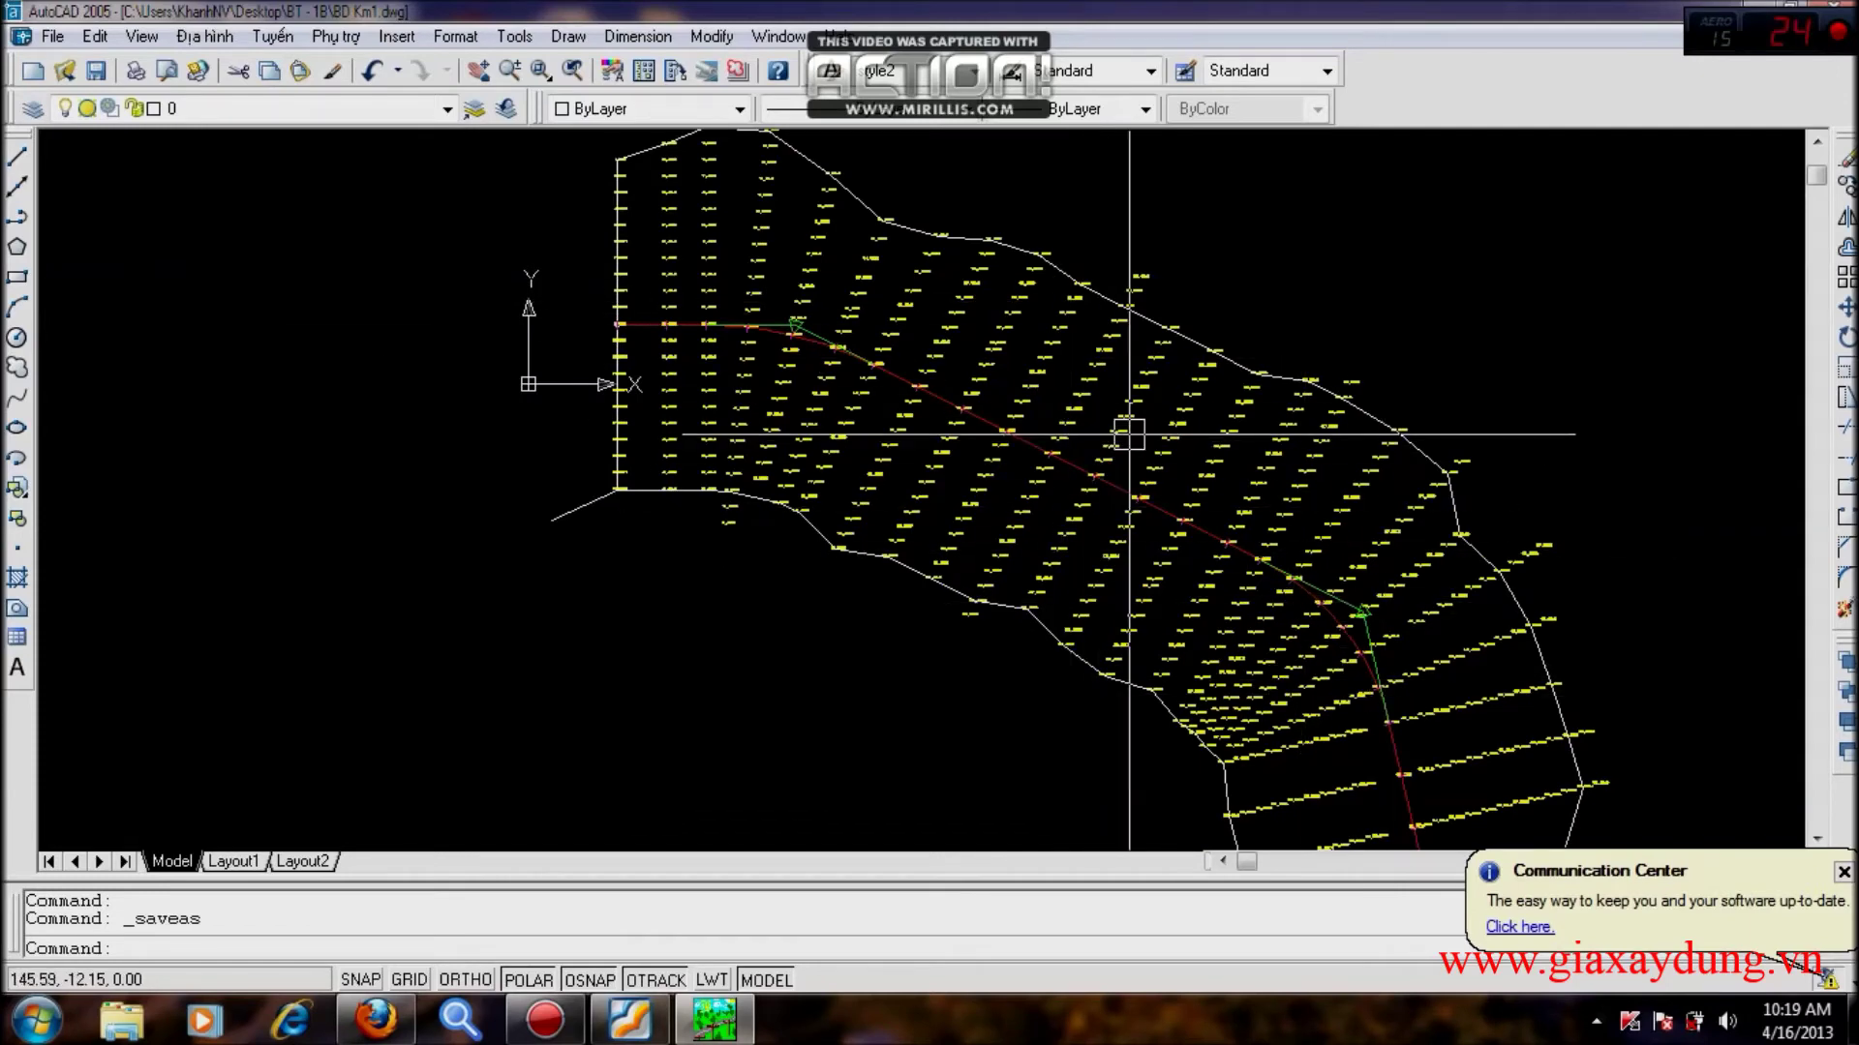
scroll(1134, 364, up, 3)
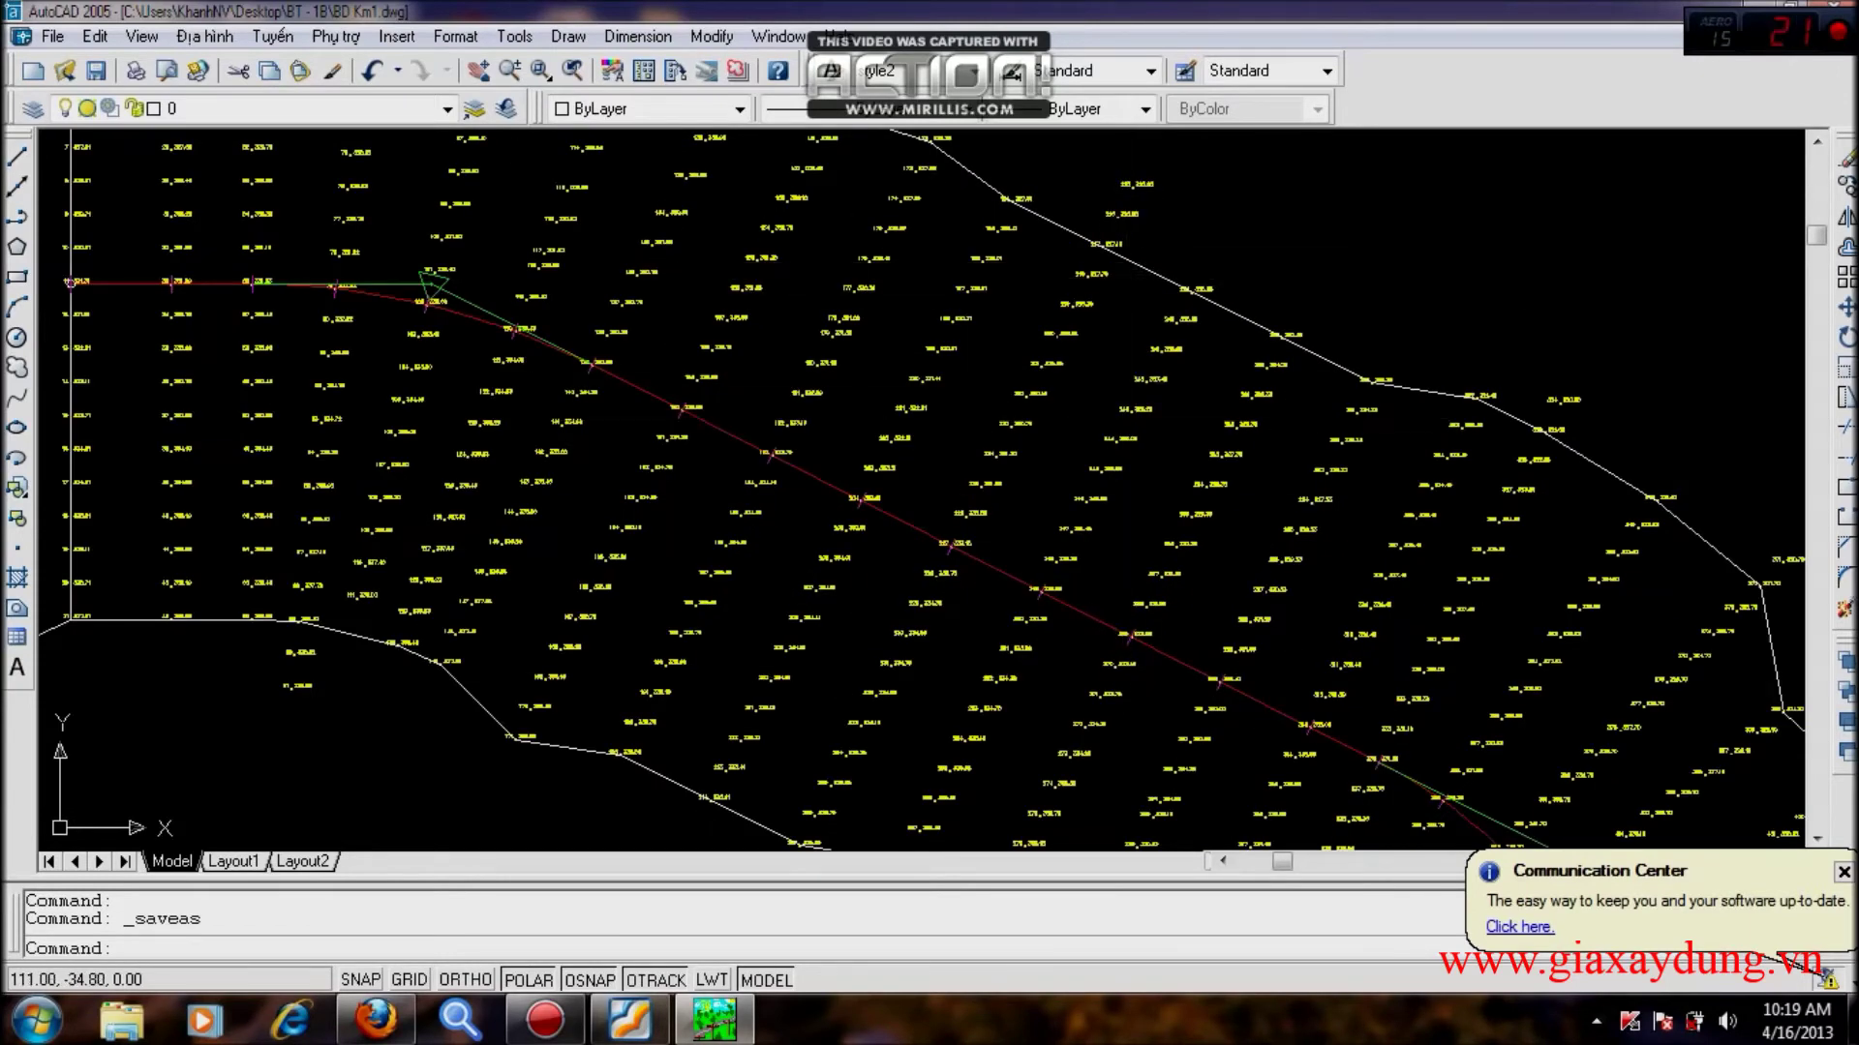
scroll(1071, 303, down, 6)
scroll(1077, 515, down, 1)
middle_drag(1319, 608, 1153, 563)
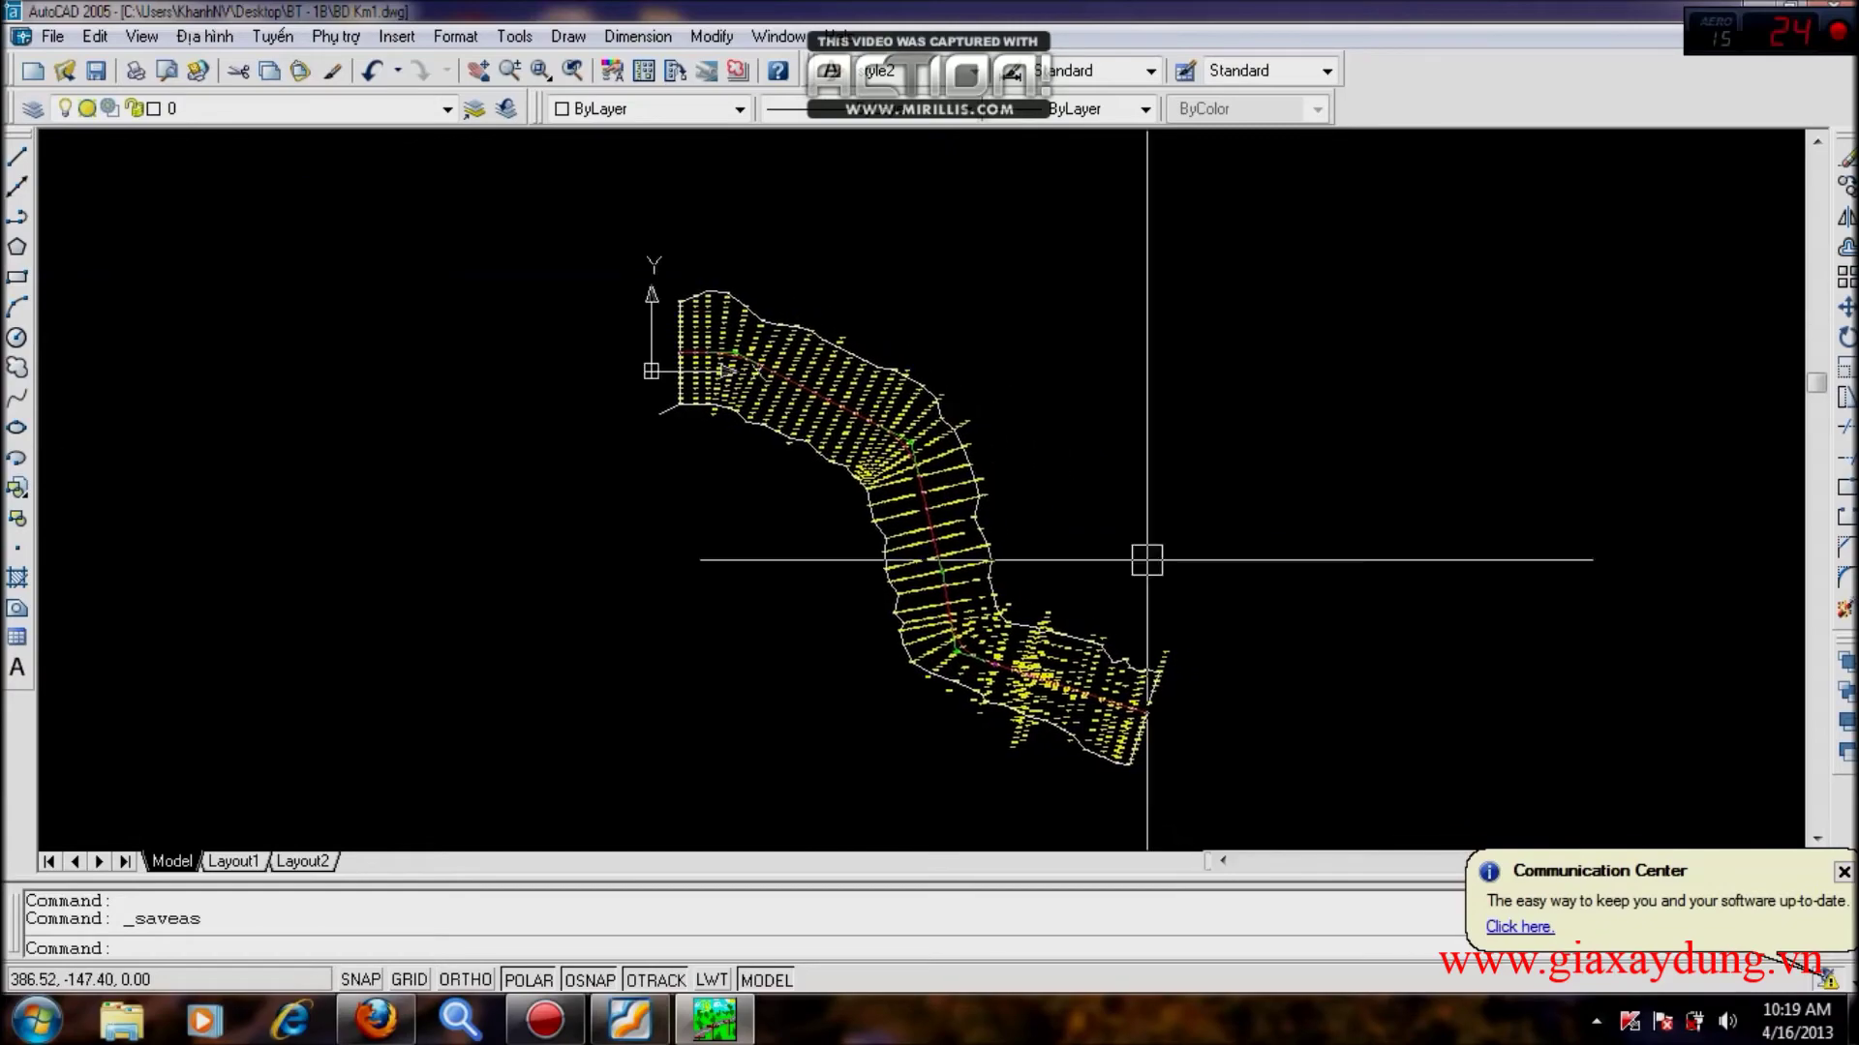
Switch to the Tailieu 1B.pdf guide in Foxit Reader and read the LTG triangulation and contour line instructions.
click(629, 1020)
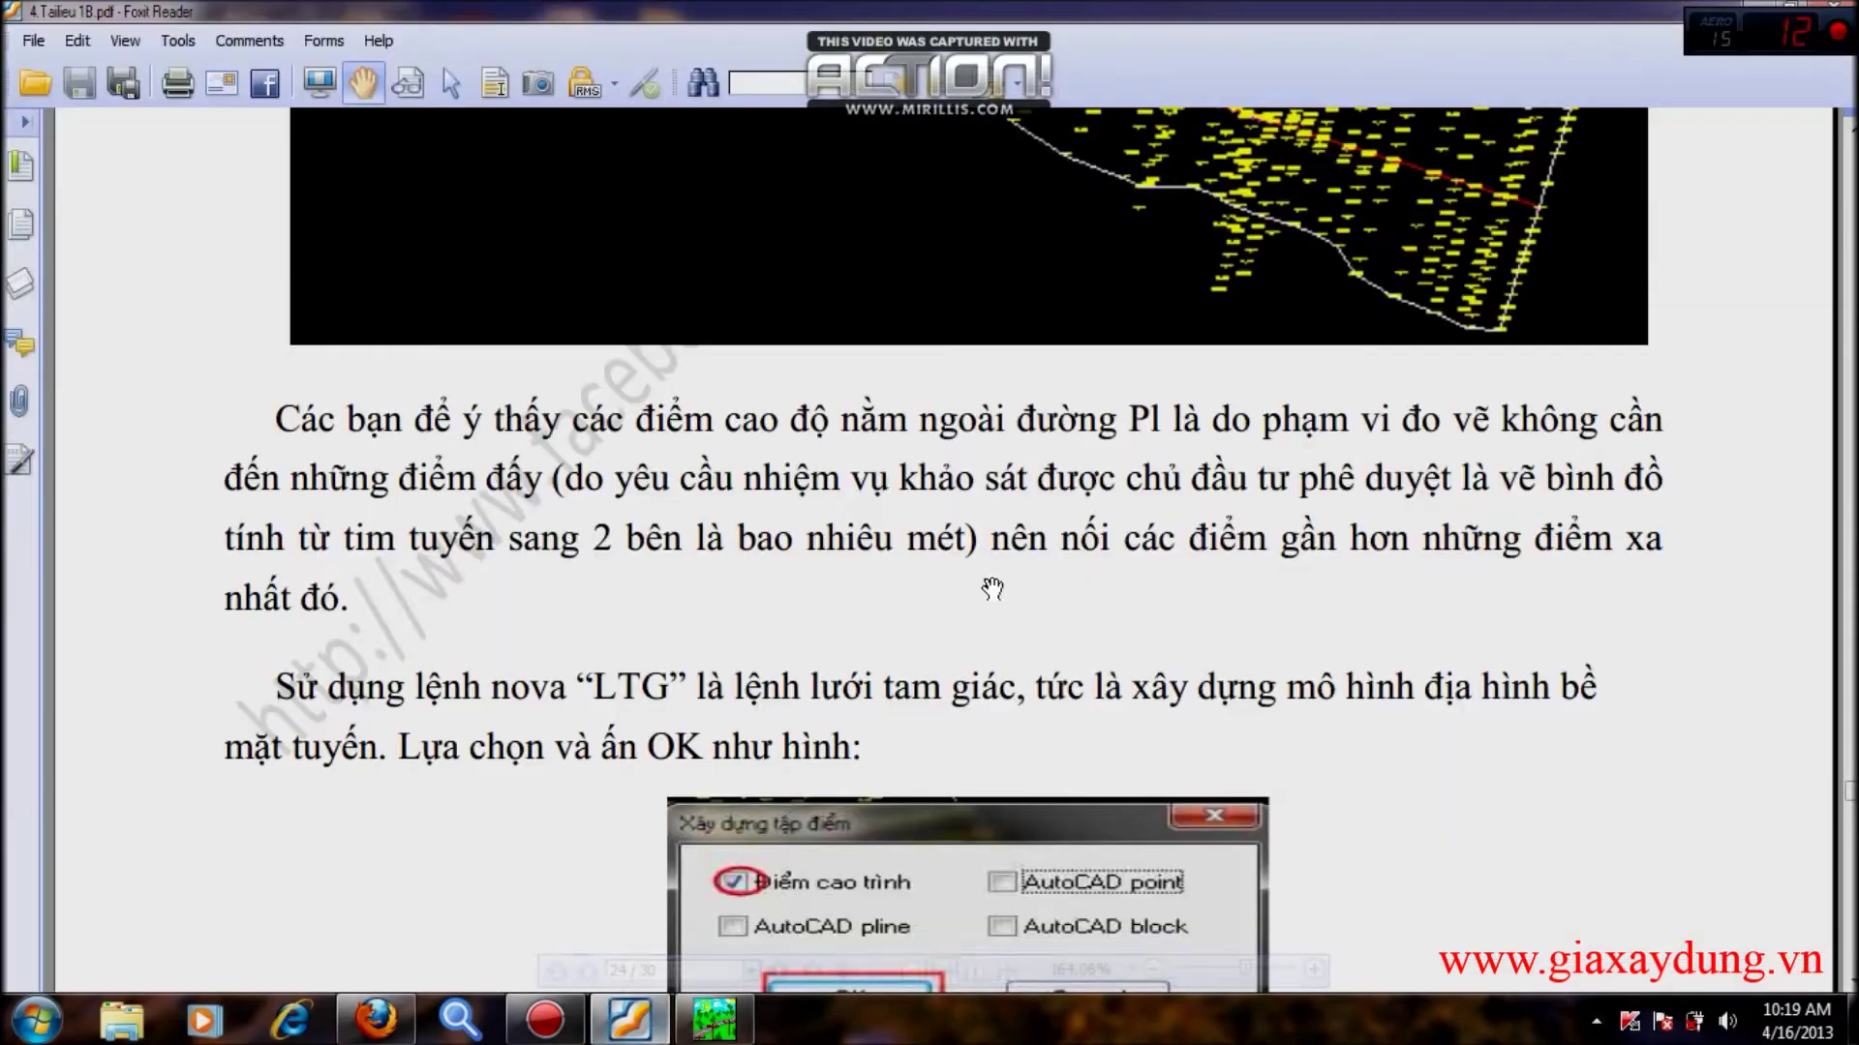
scroll(1007, 666, down, 6)
scroll(1007, 666, down, 15)
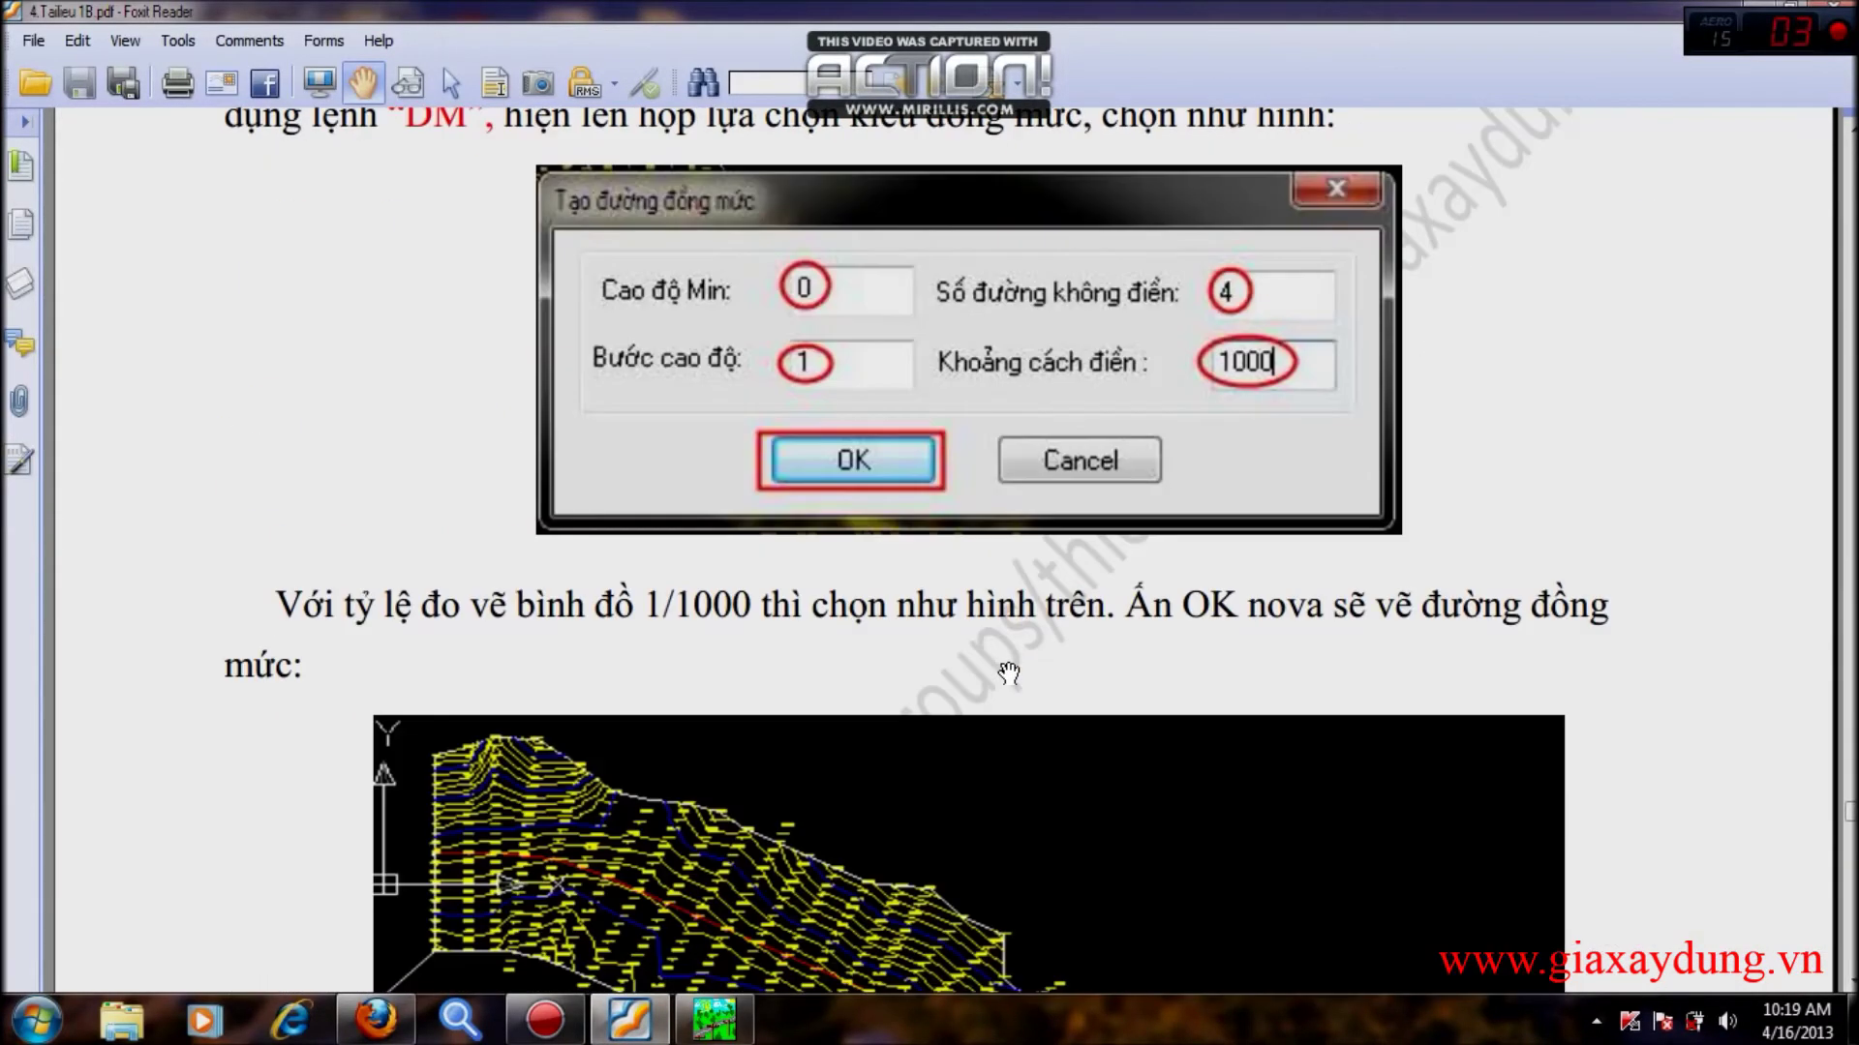
scroll(1008, 673, up, 15)
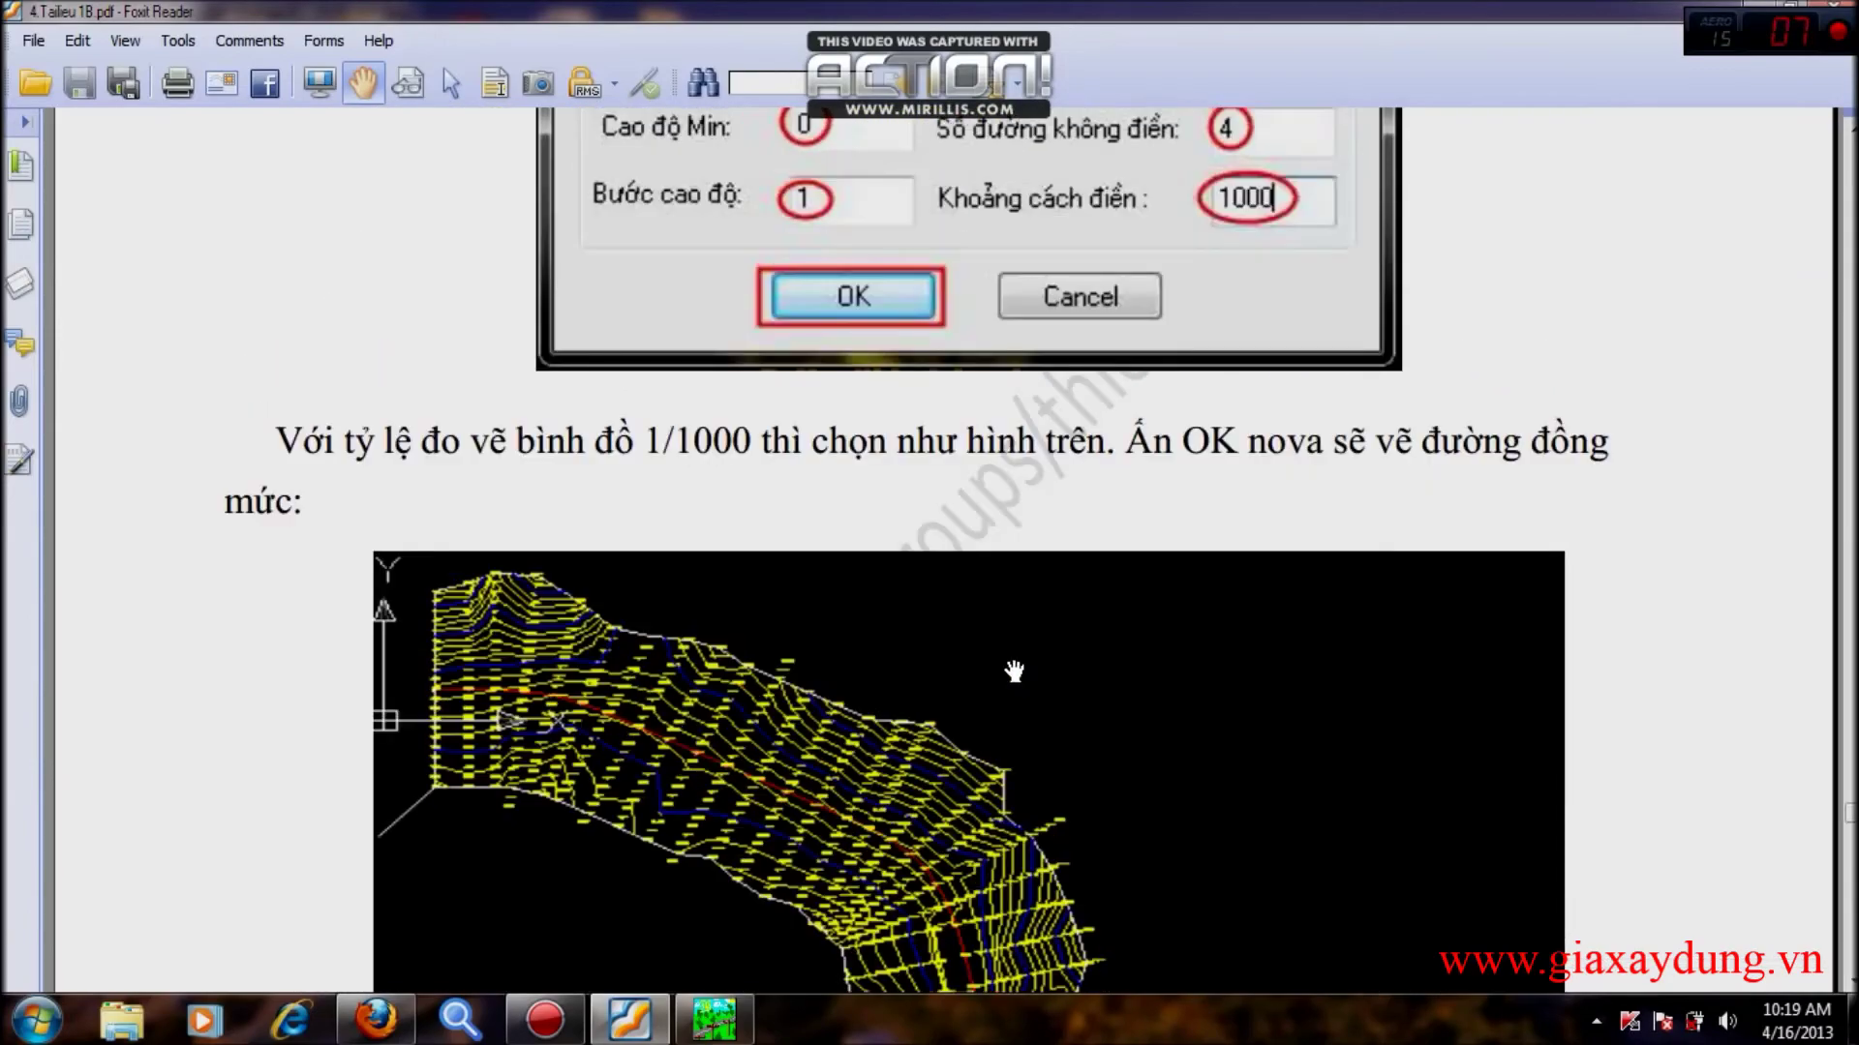
scroll(1014, 666, up, 15)
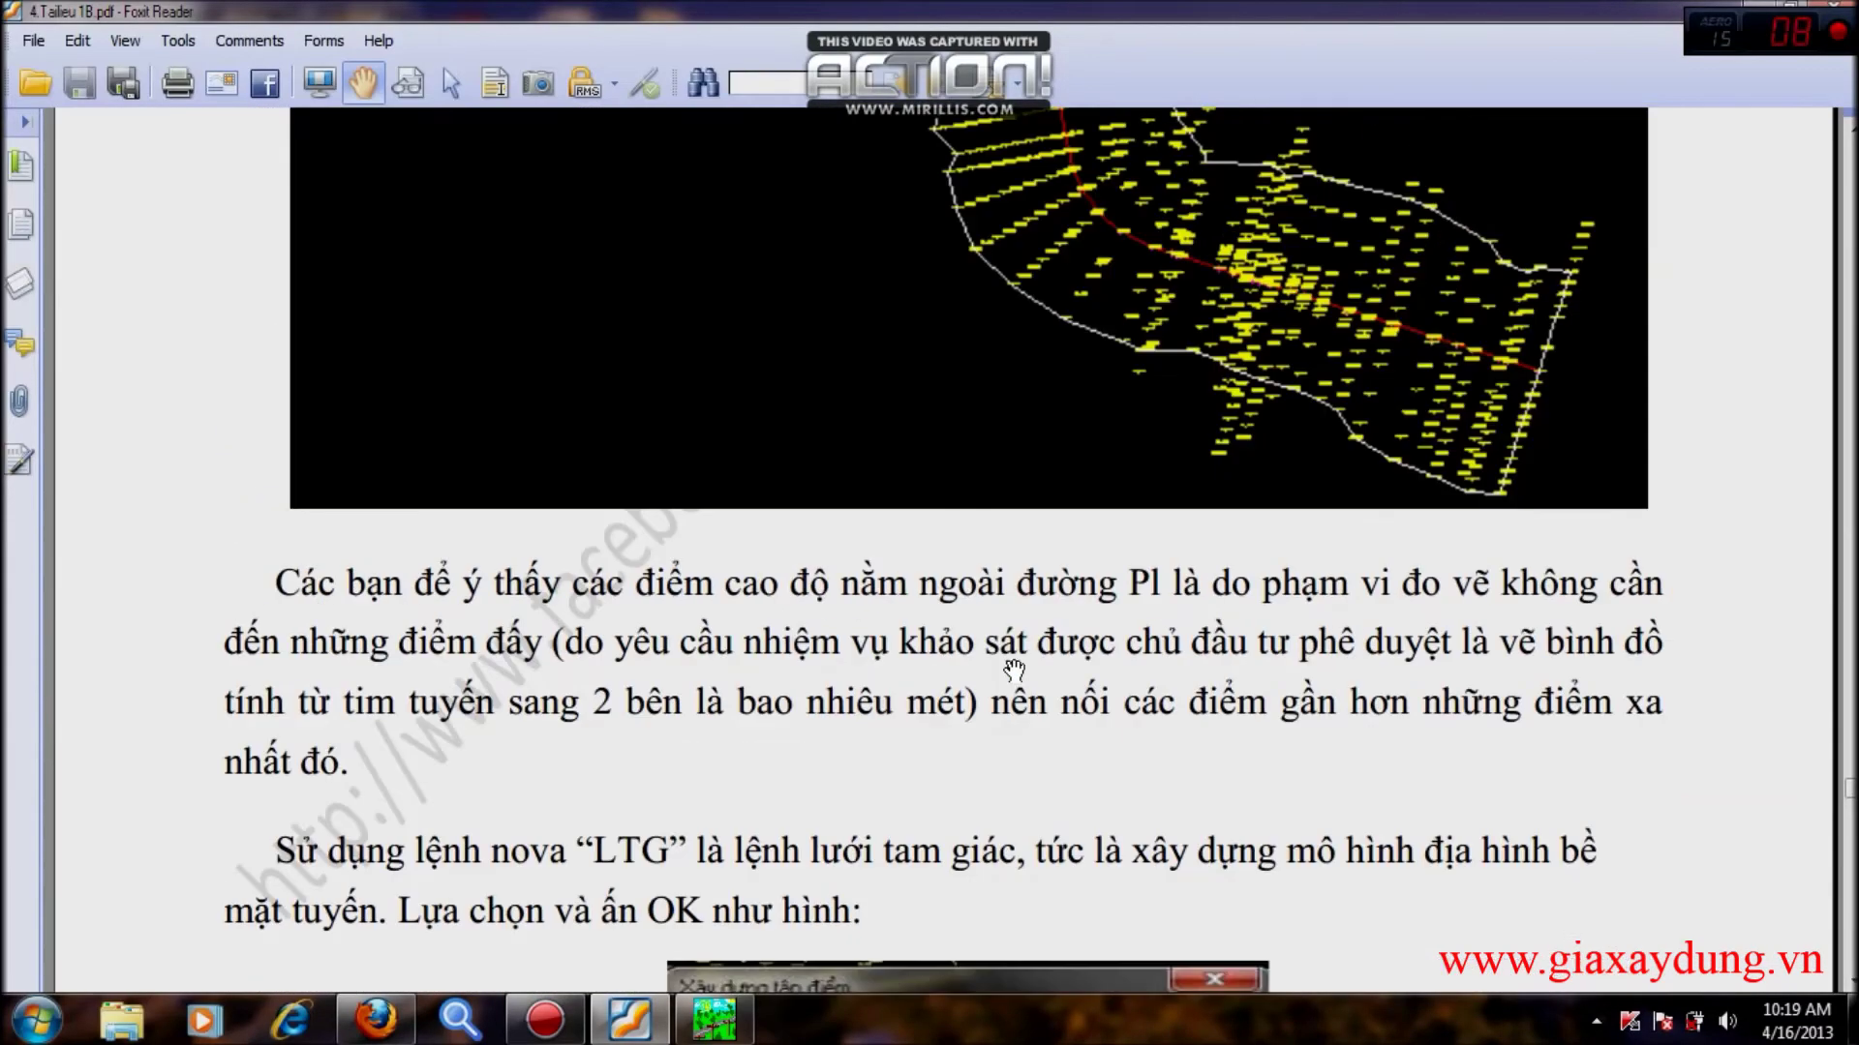
scroll(1013, 668, up, 14)
scroll(1014, 668, down, 9)
scroll(1014, 668, down, 12)
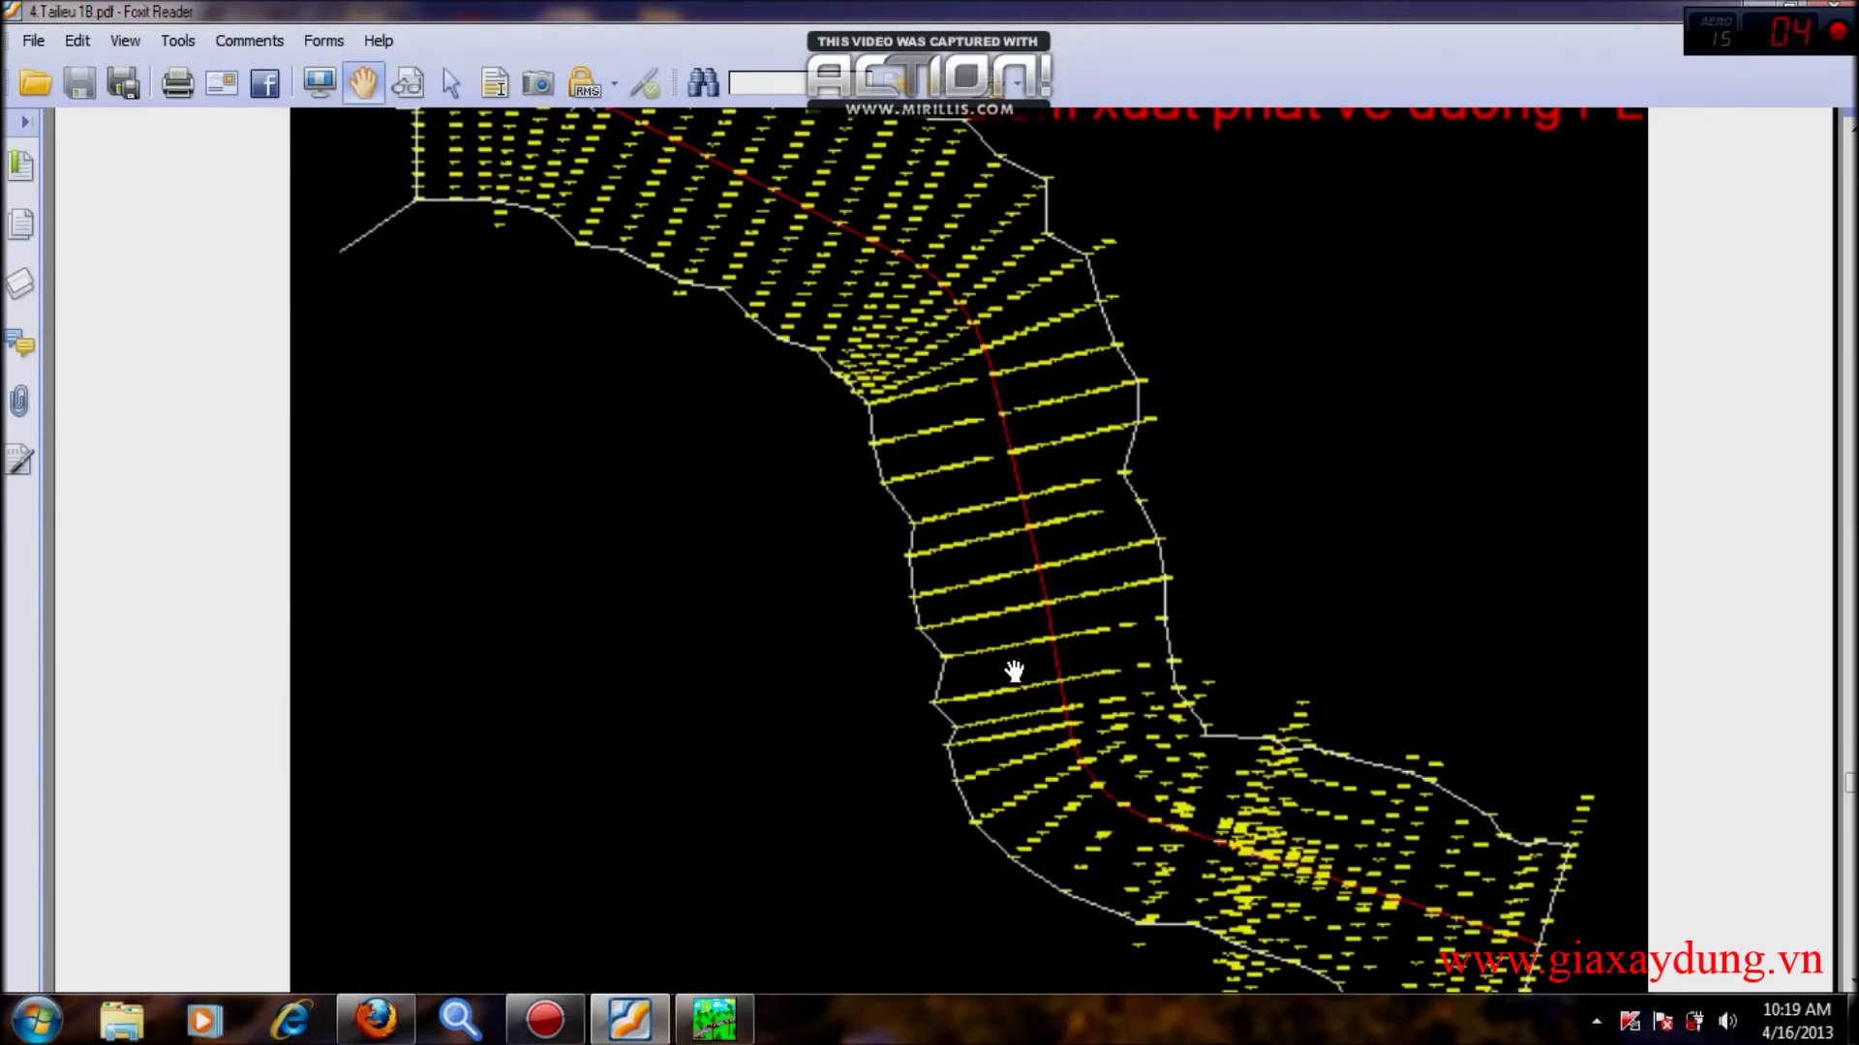
scroll(1014, 690, down, 4)
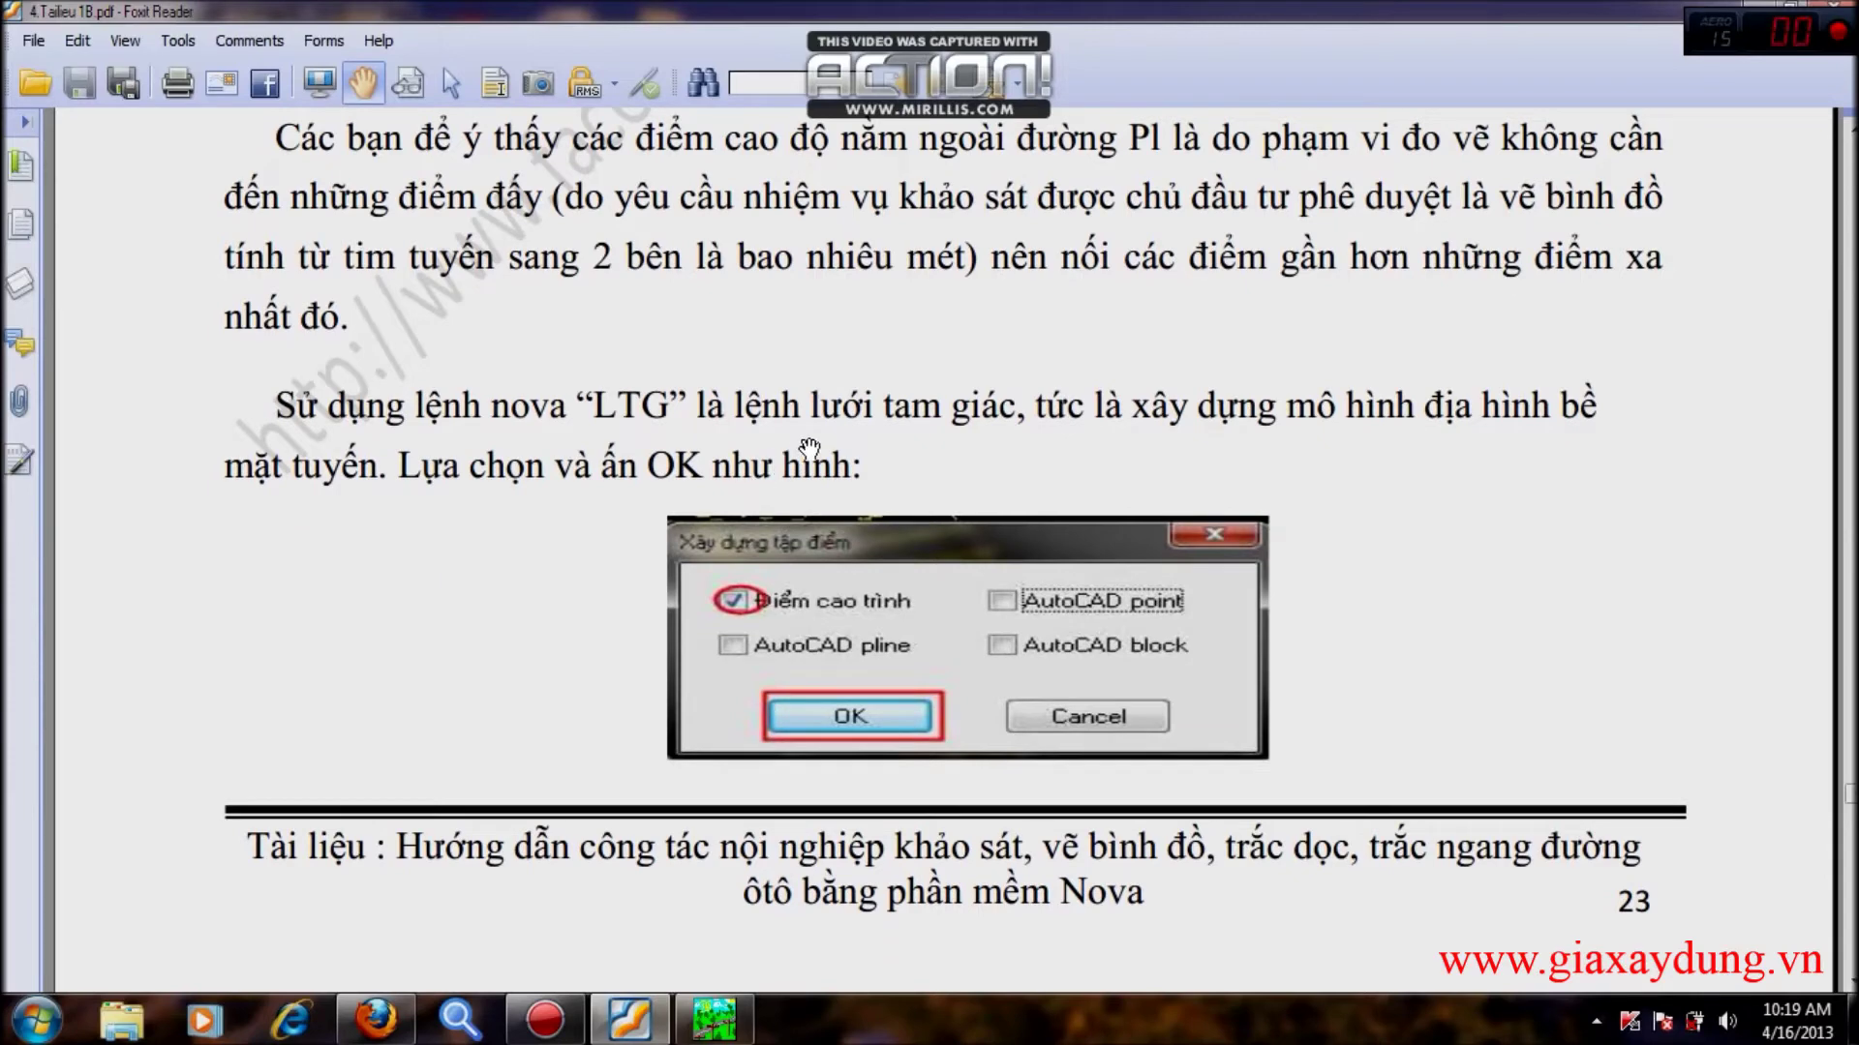
Switch back to AutoCAD and run LTG with only Điểm cao trình enabled, turning off AutoCAD point, AutoCAD block and AutoCAD pline.
click(720, 1032)
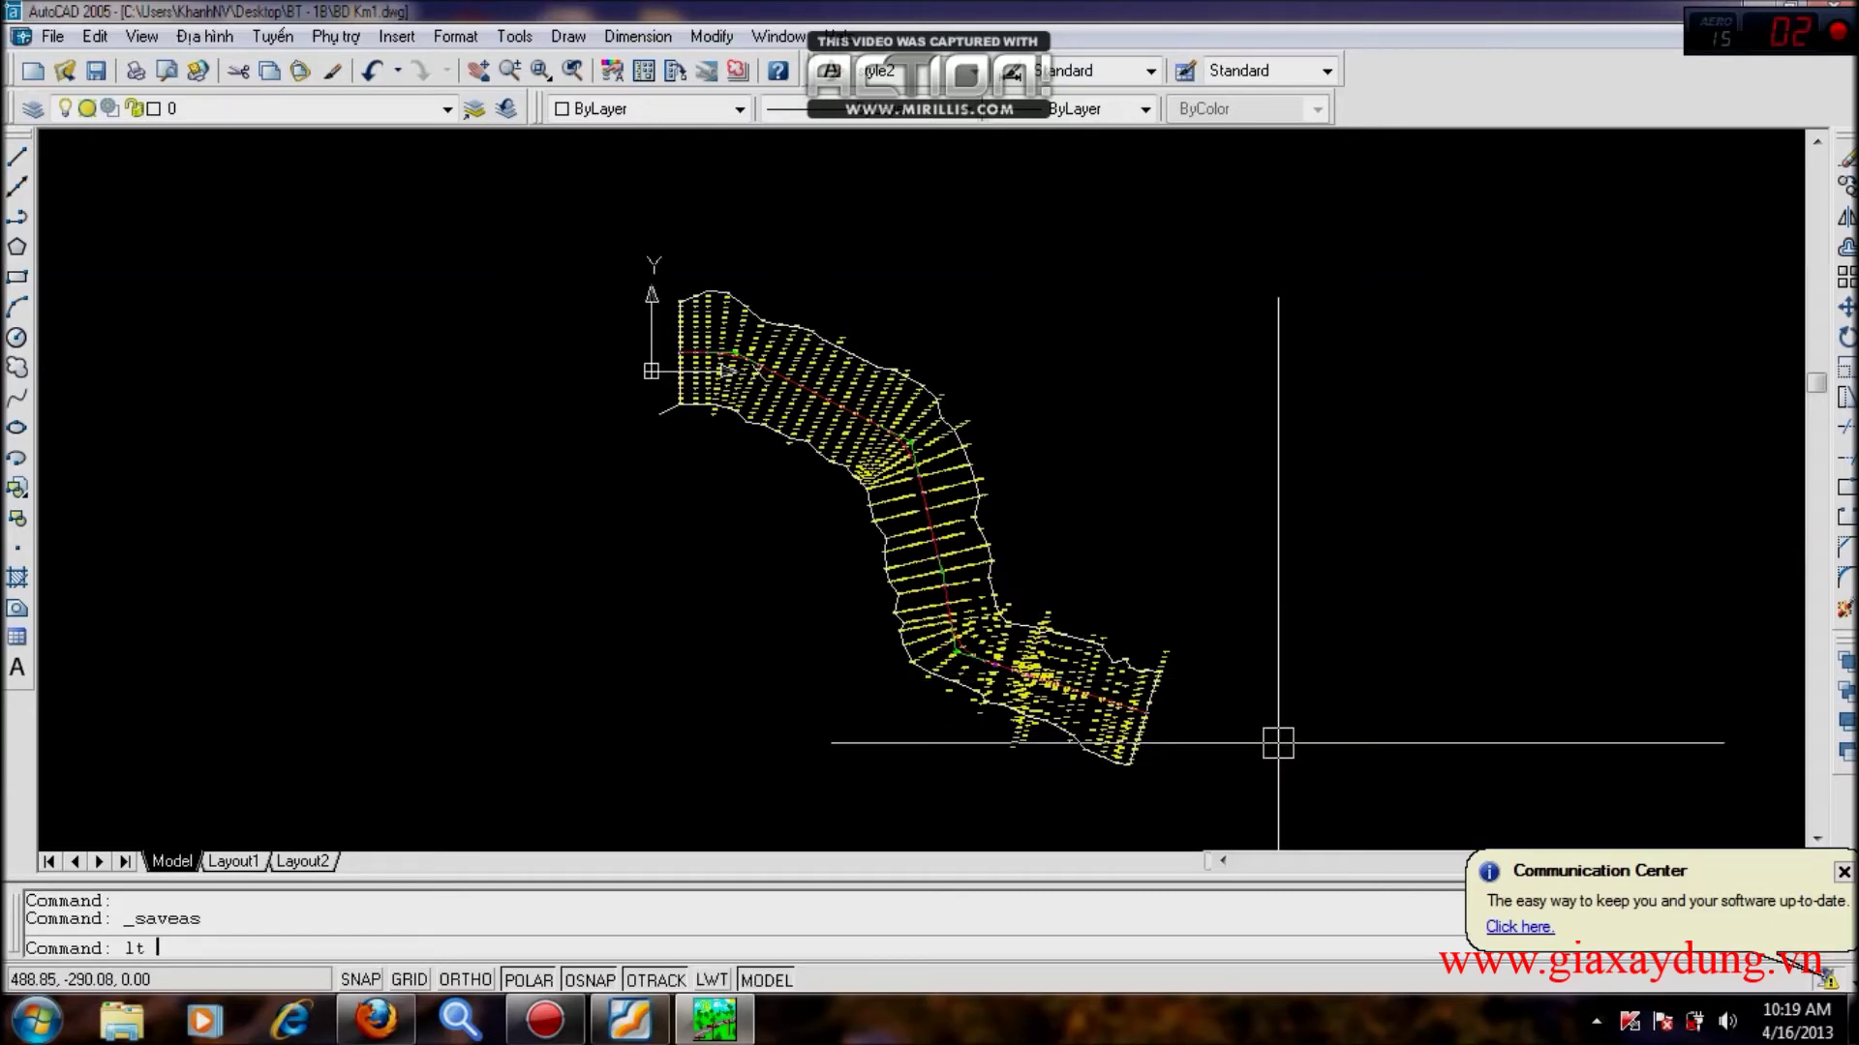
text(ltg)
key(Return)
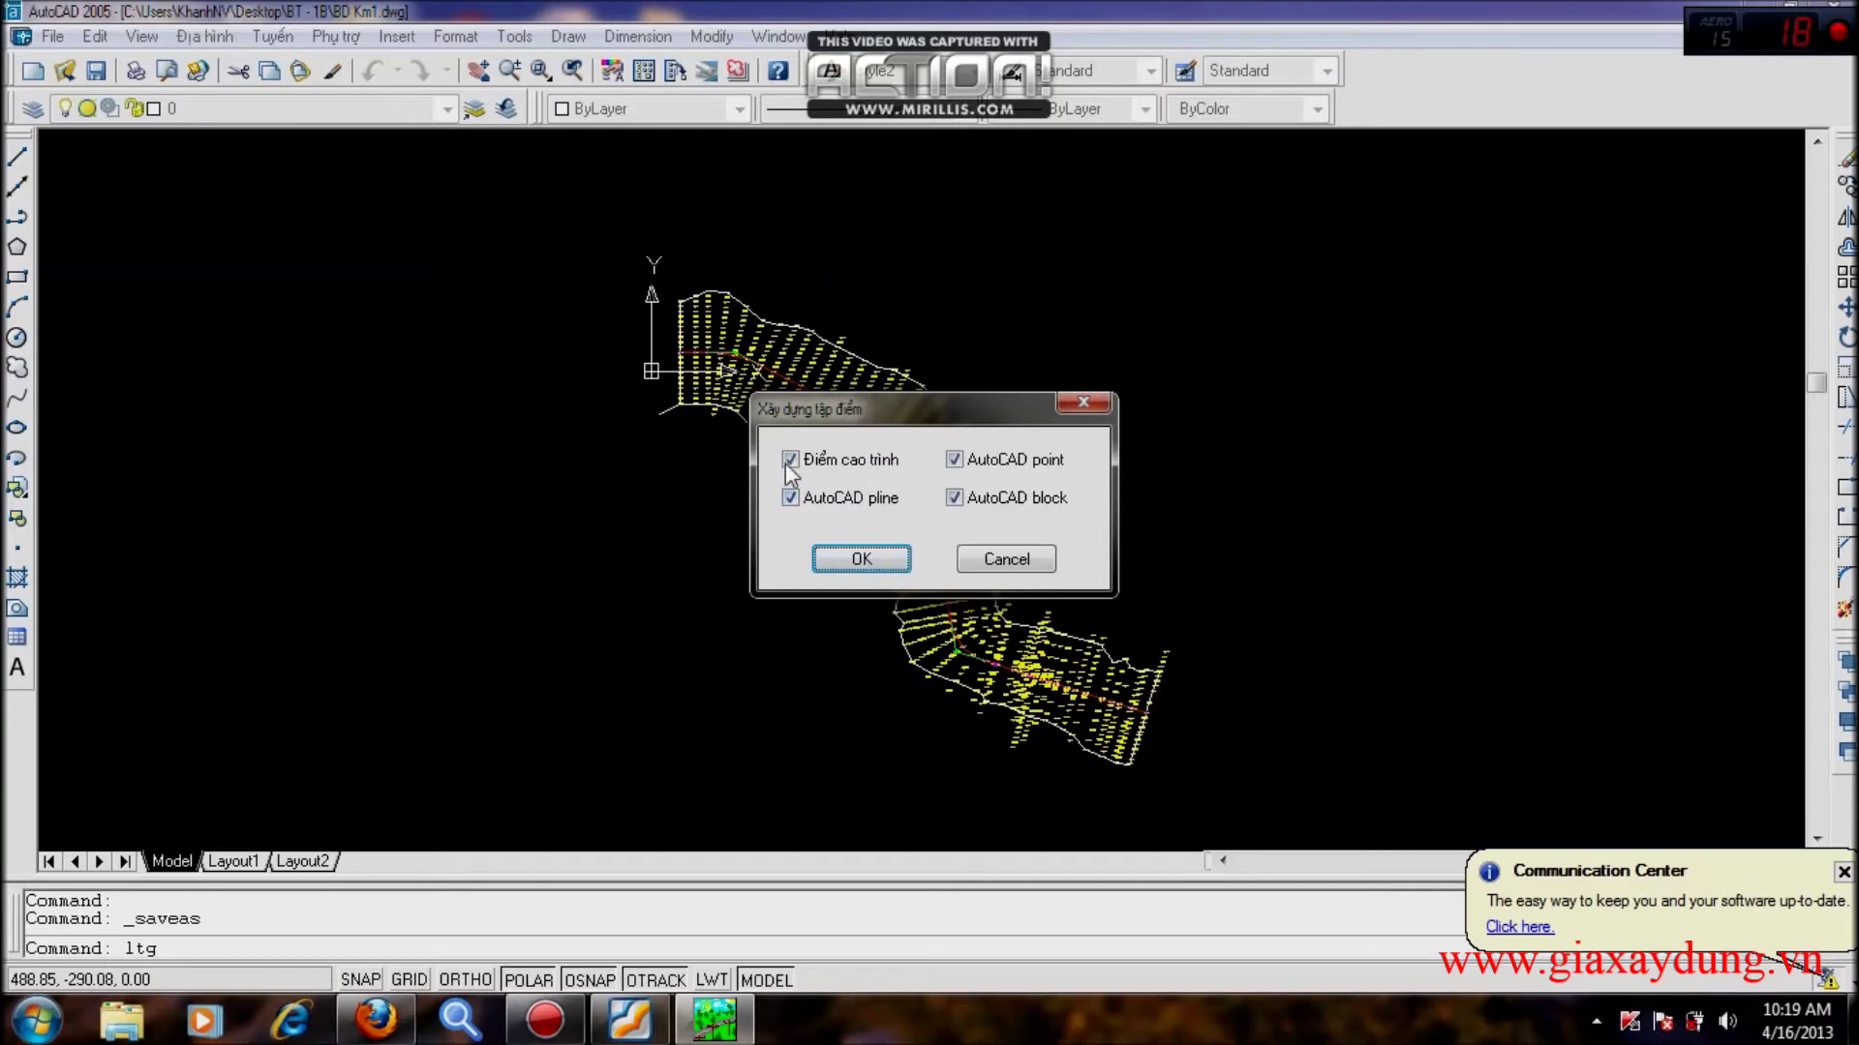
click(985, 467)
click(982, 501)
click(850, 497)
click(861, 559)
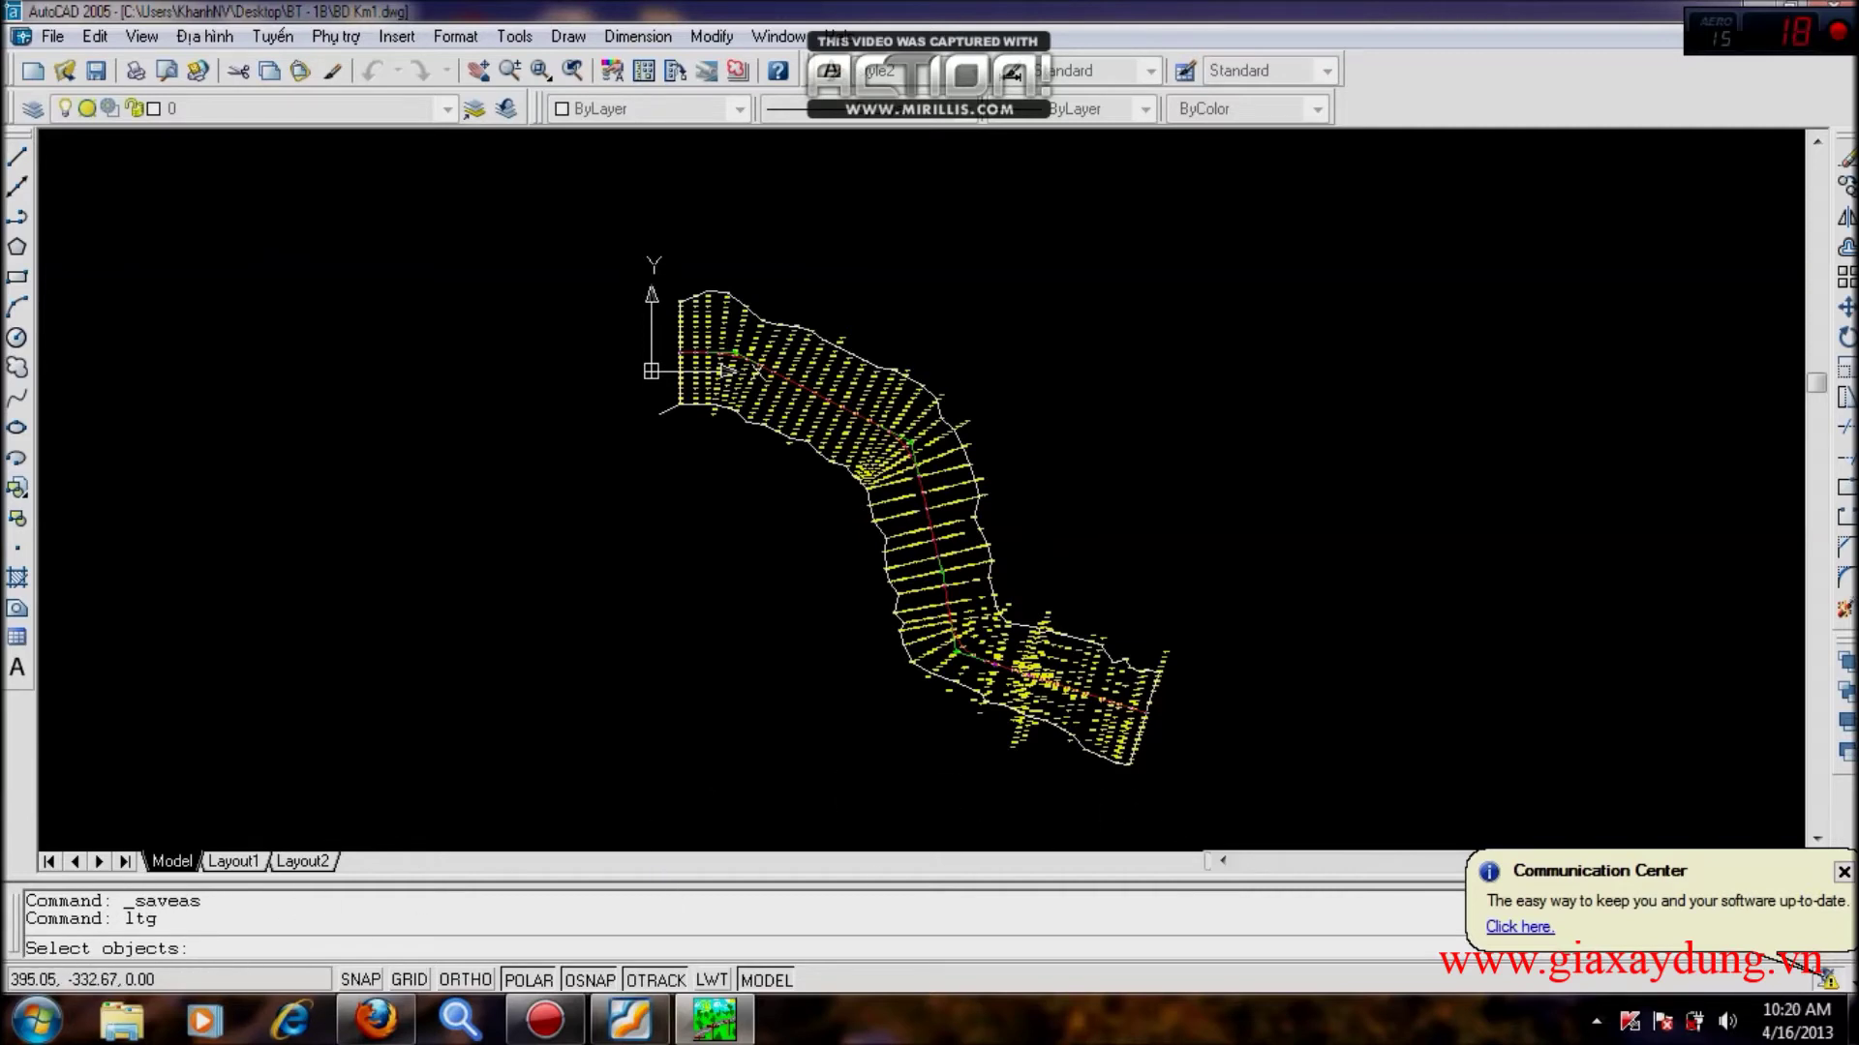
Select the entire survey corridor, including all elevation points and the boundary, as input for the triangulation.
click(1296, 825)
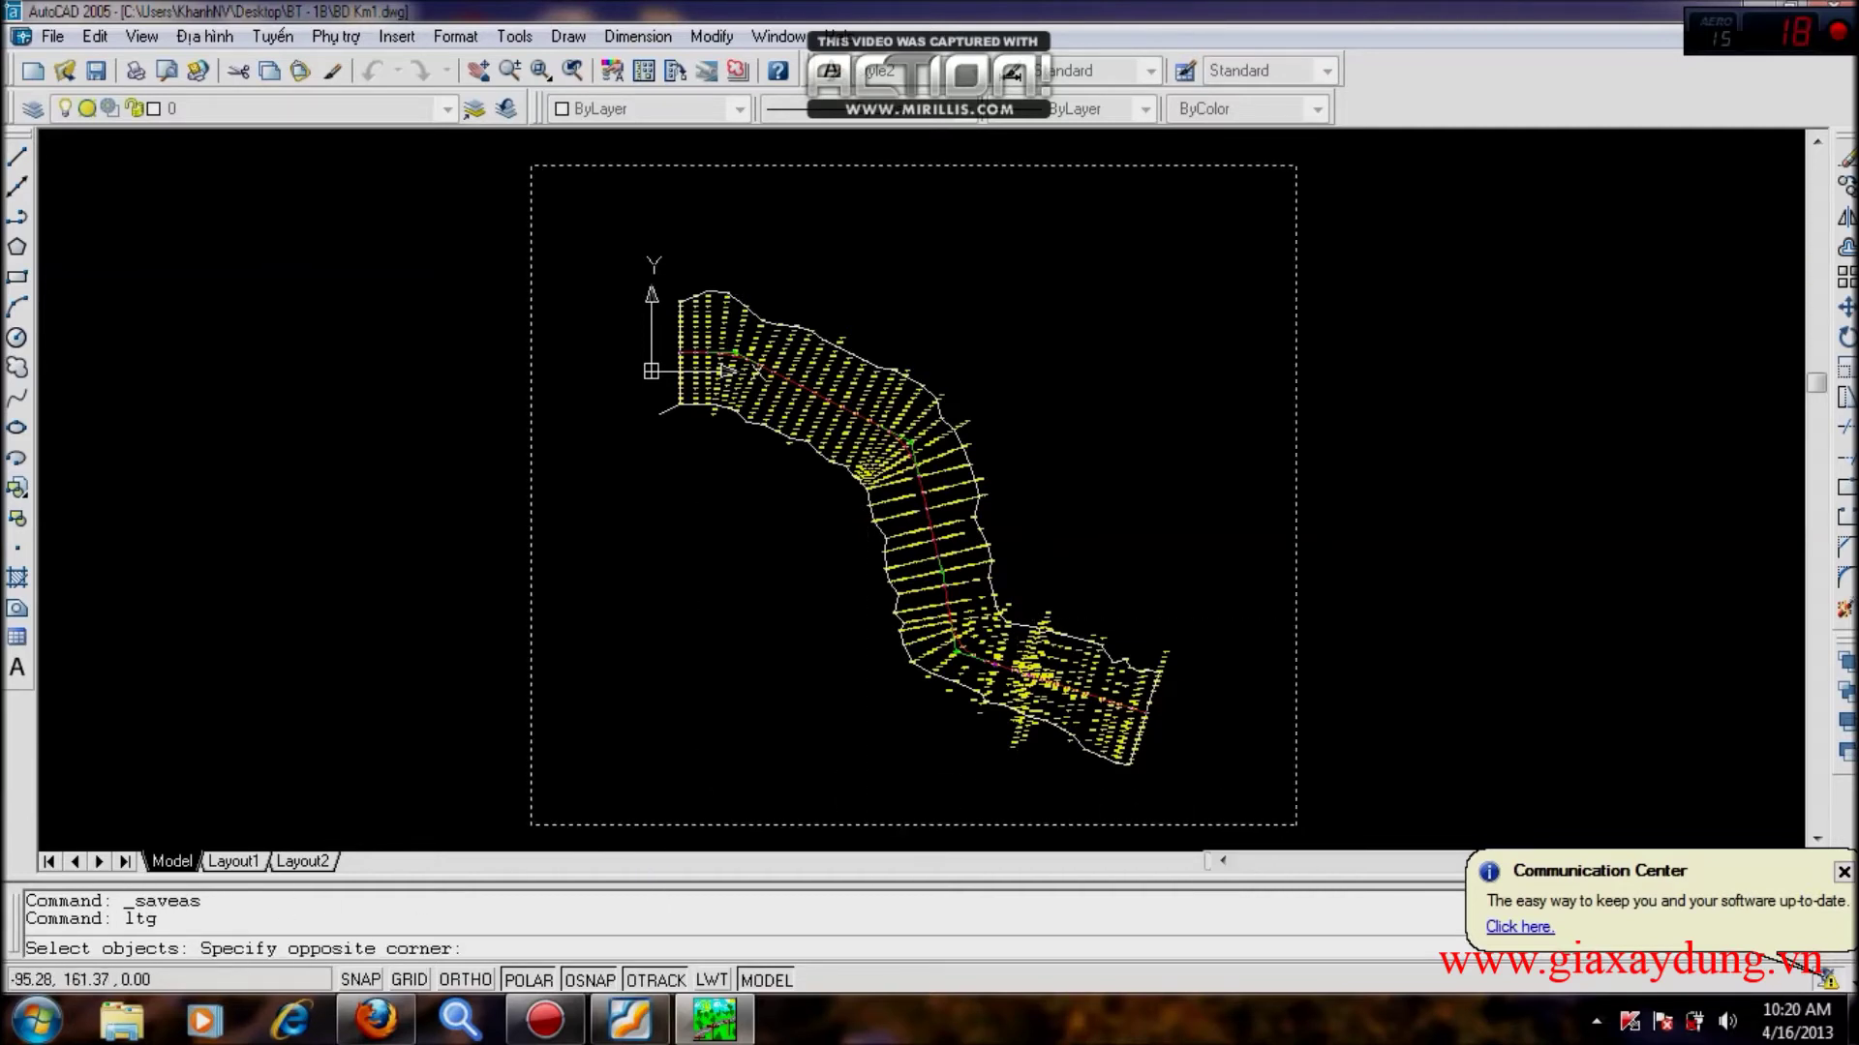
click(445, 161)
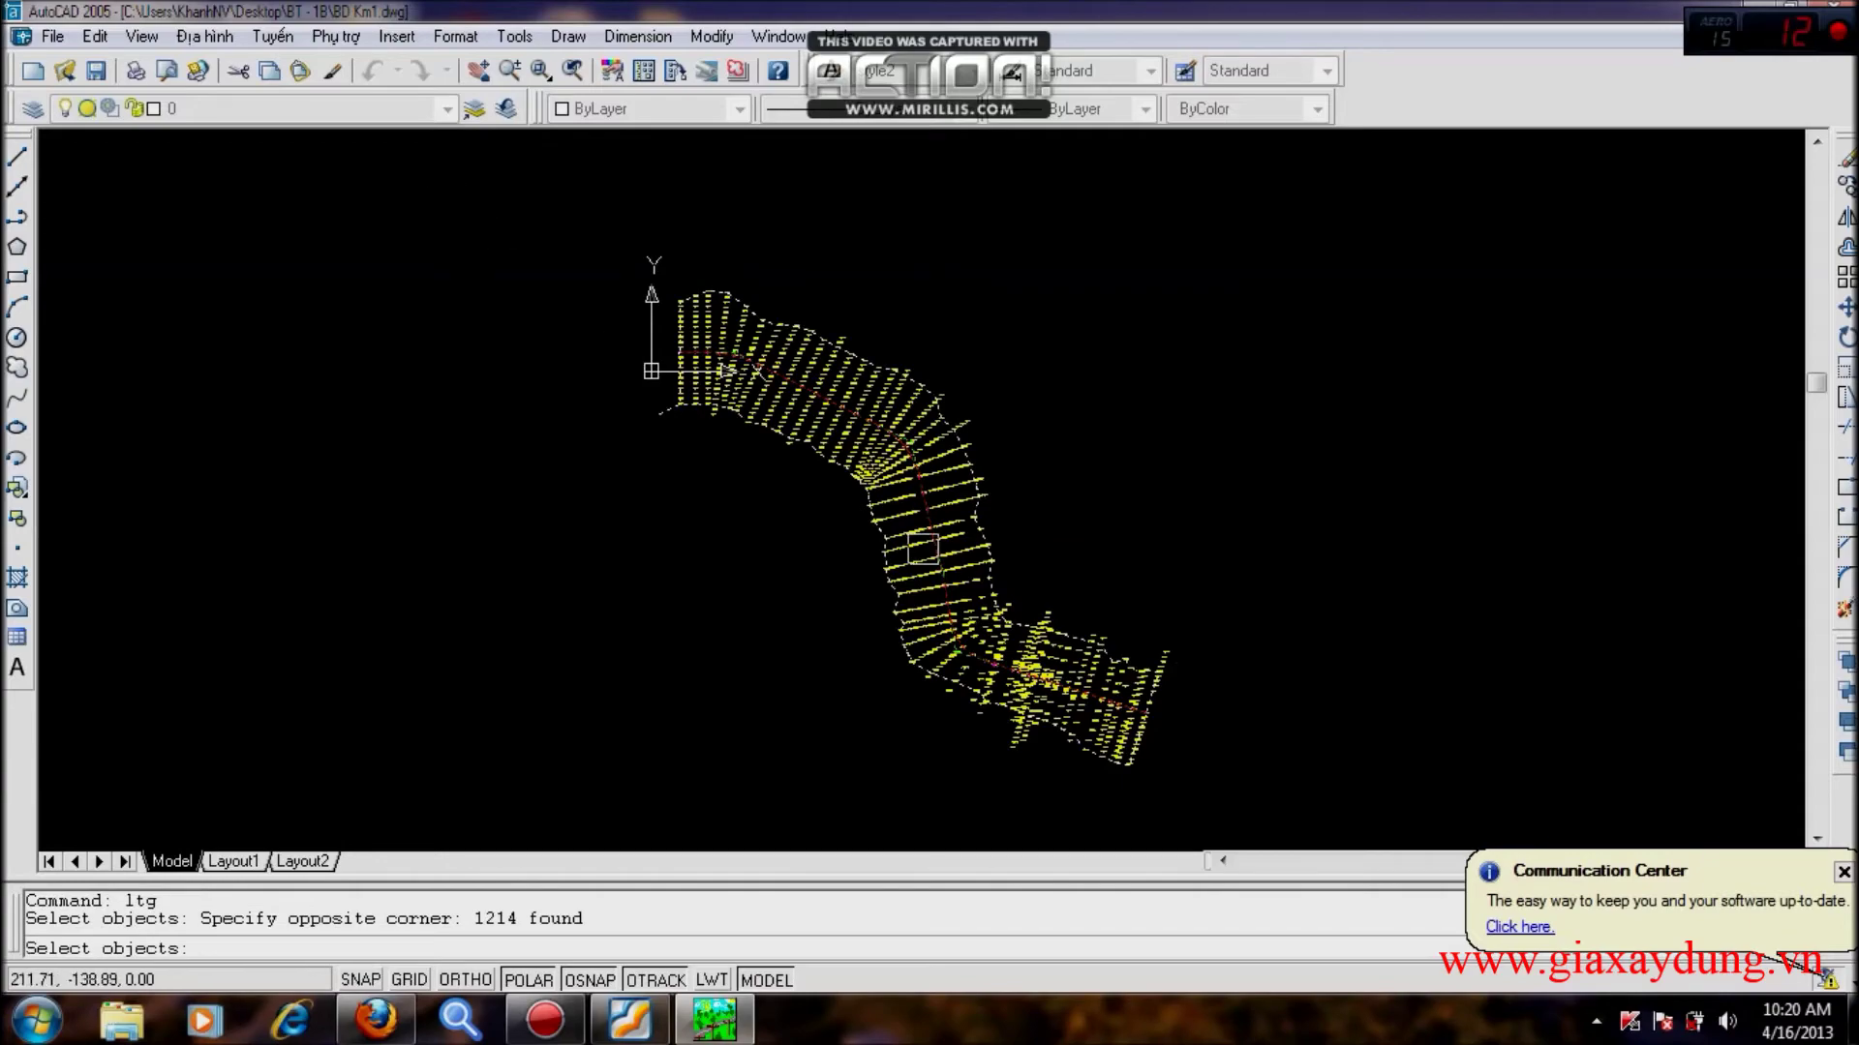
click(1273, 822)
click(407, 205)
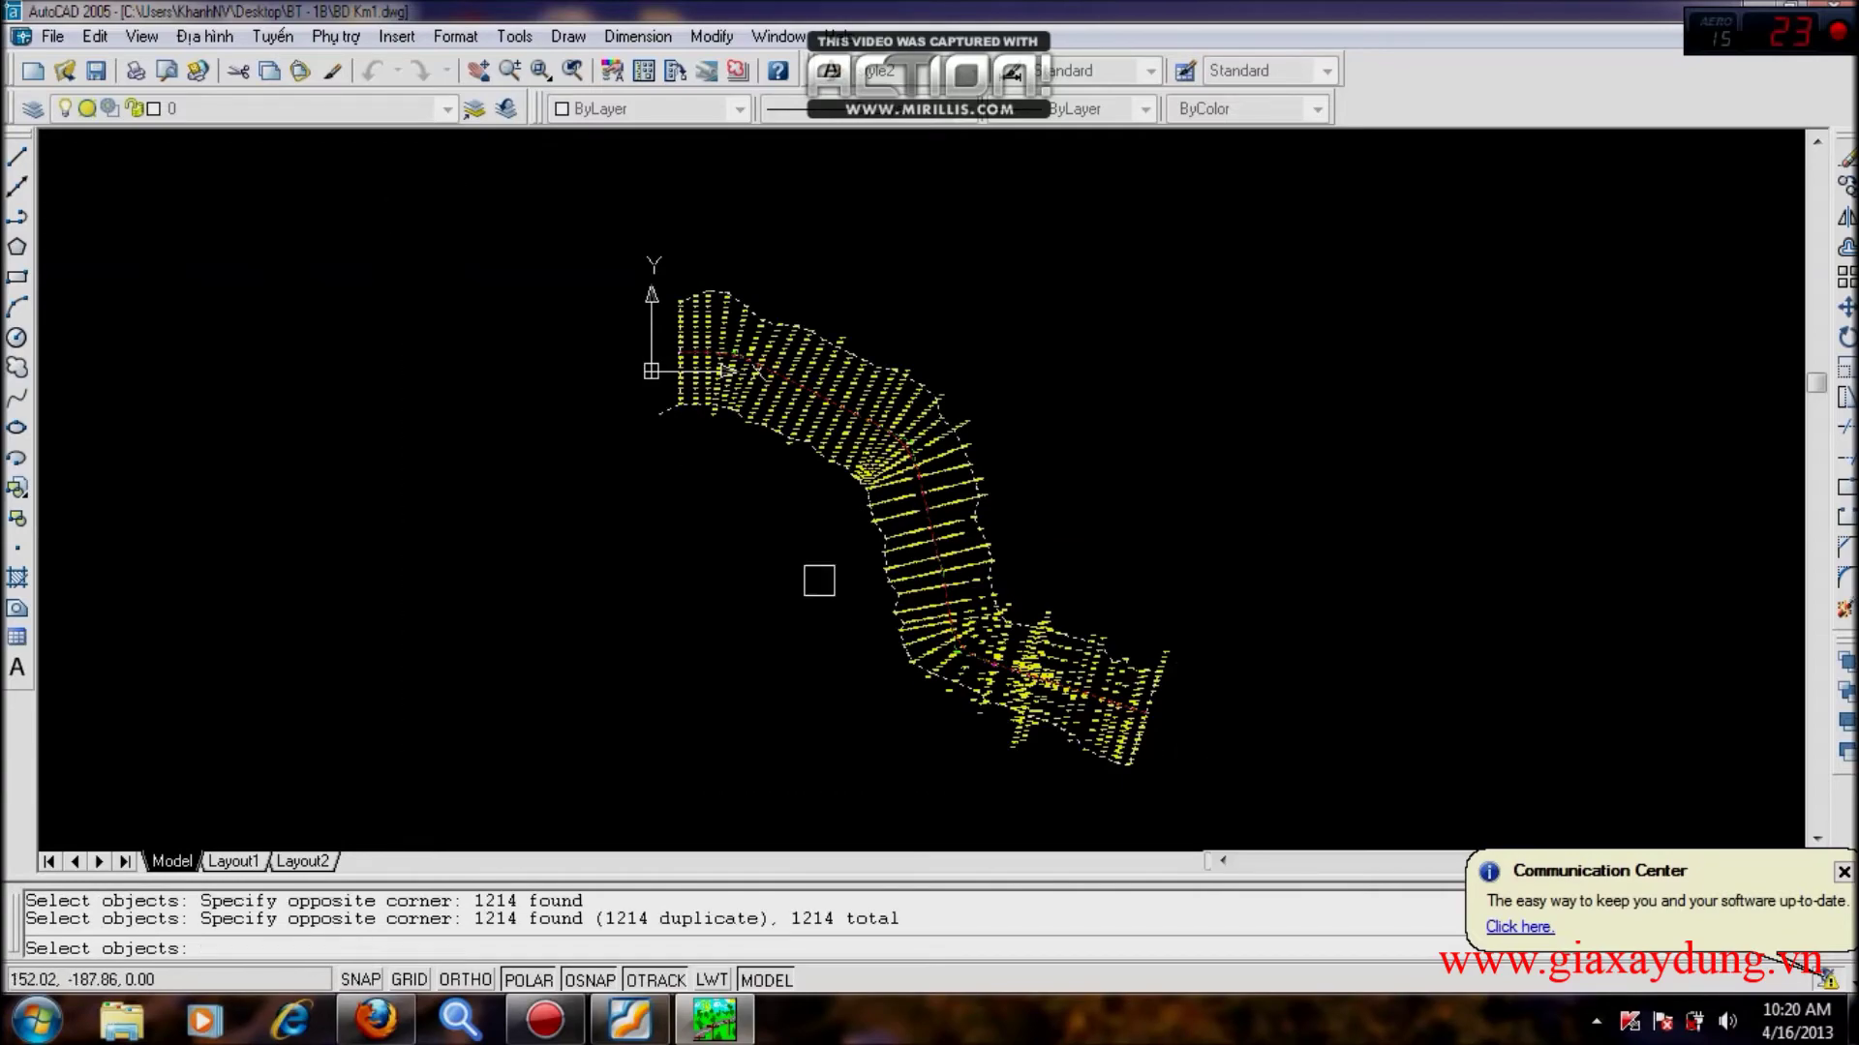
Examine the selected objects along the corridor to check that the whole survey area is included.
scroll(1026, 811, up, 3)
scroll(1211, 461, up, 3)
middle_drag(1211, 460, 1258, 596)
middle_drag(689, 146, 1375, 816)
scroll(1375, 816, down, 5)
middle_drag(484, 193, 810, 530)
scroll(809, 530, up, 3)
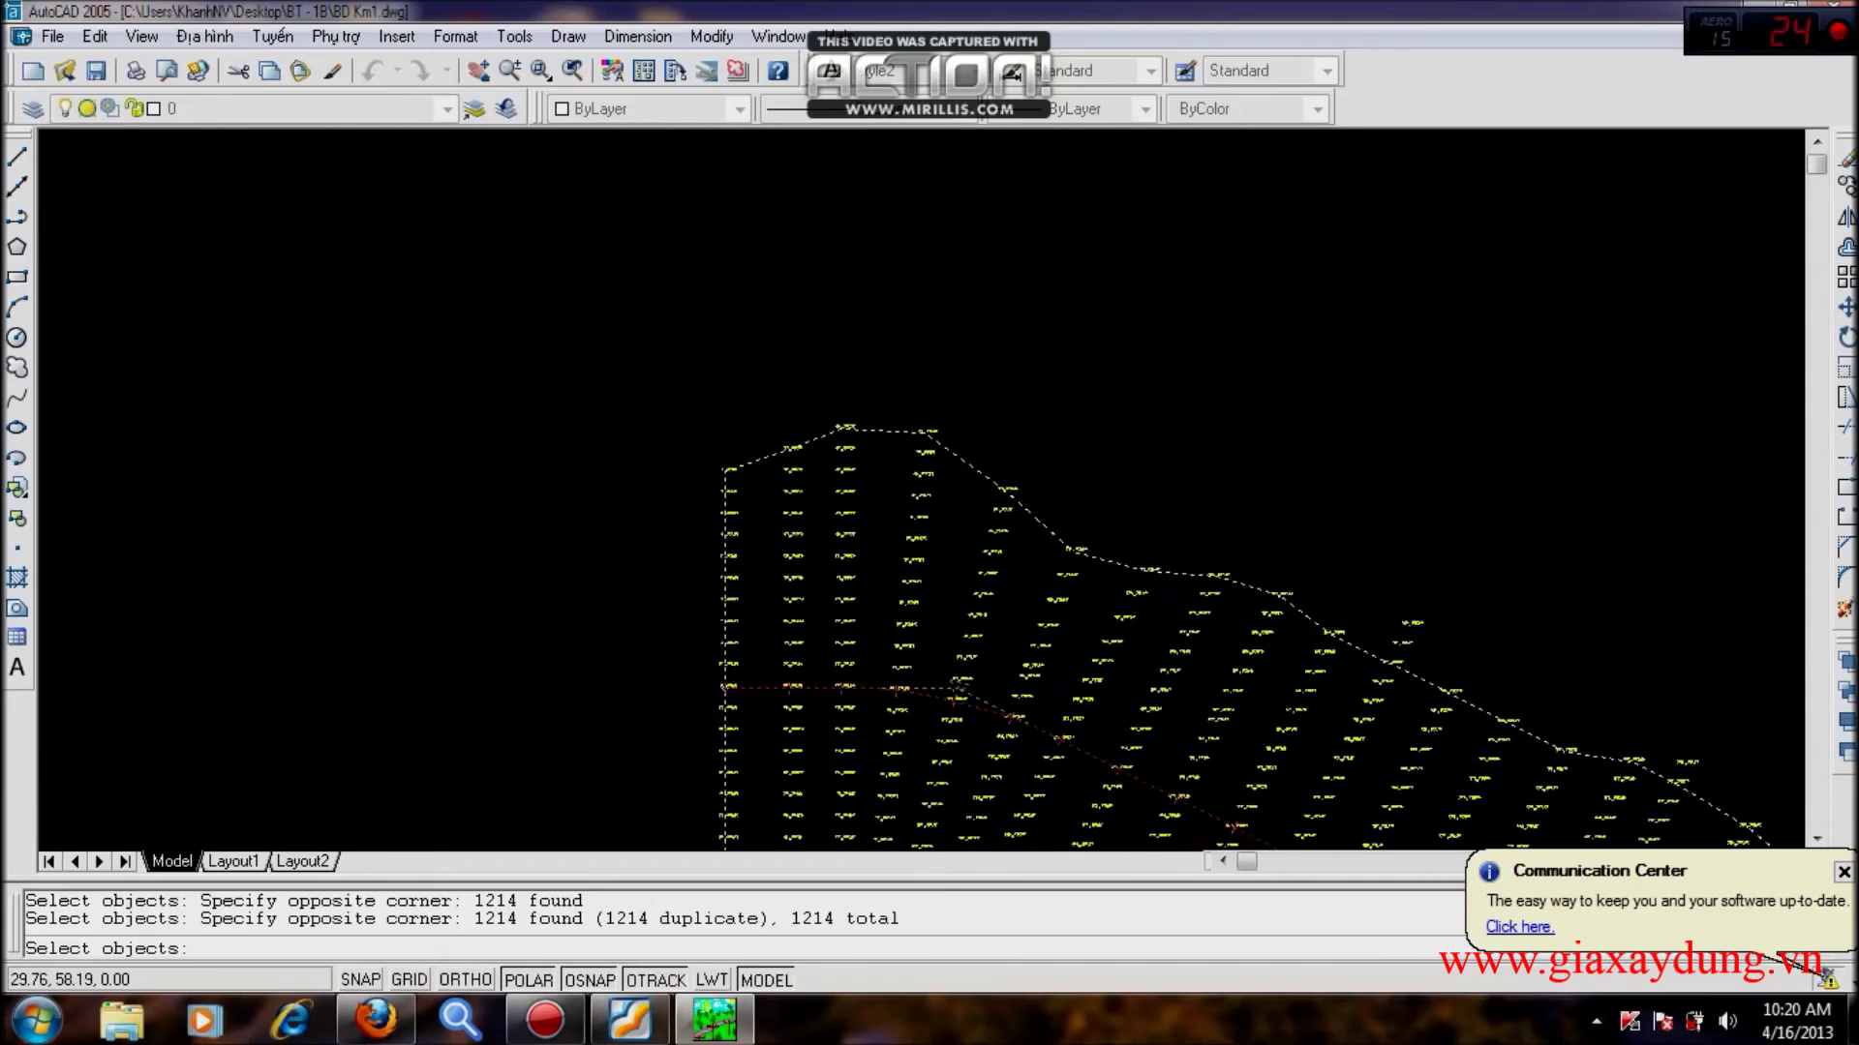
scroll(983, 718, down, 5)
scroll(869, 566, up, 3)
scroll(884, 572, down, 3)
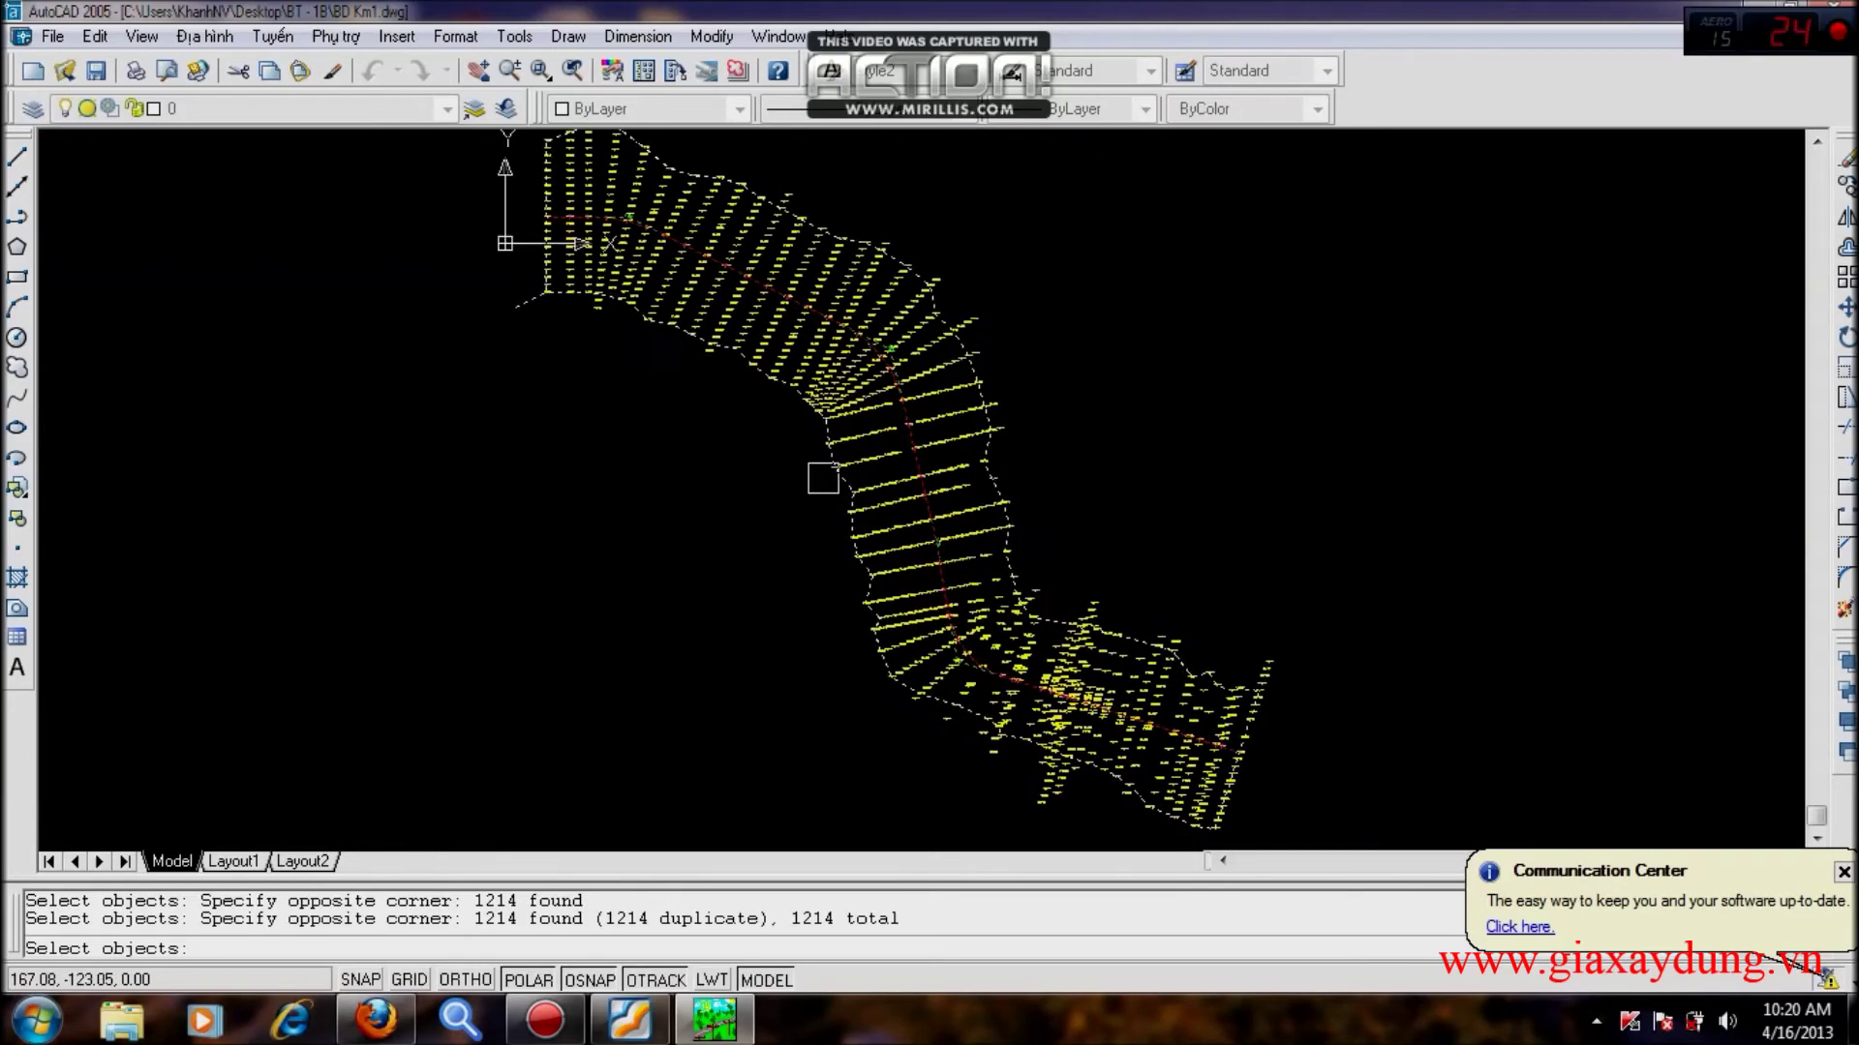
middle_drag(834, 546, 833, 598)
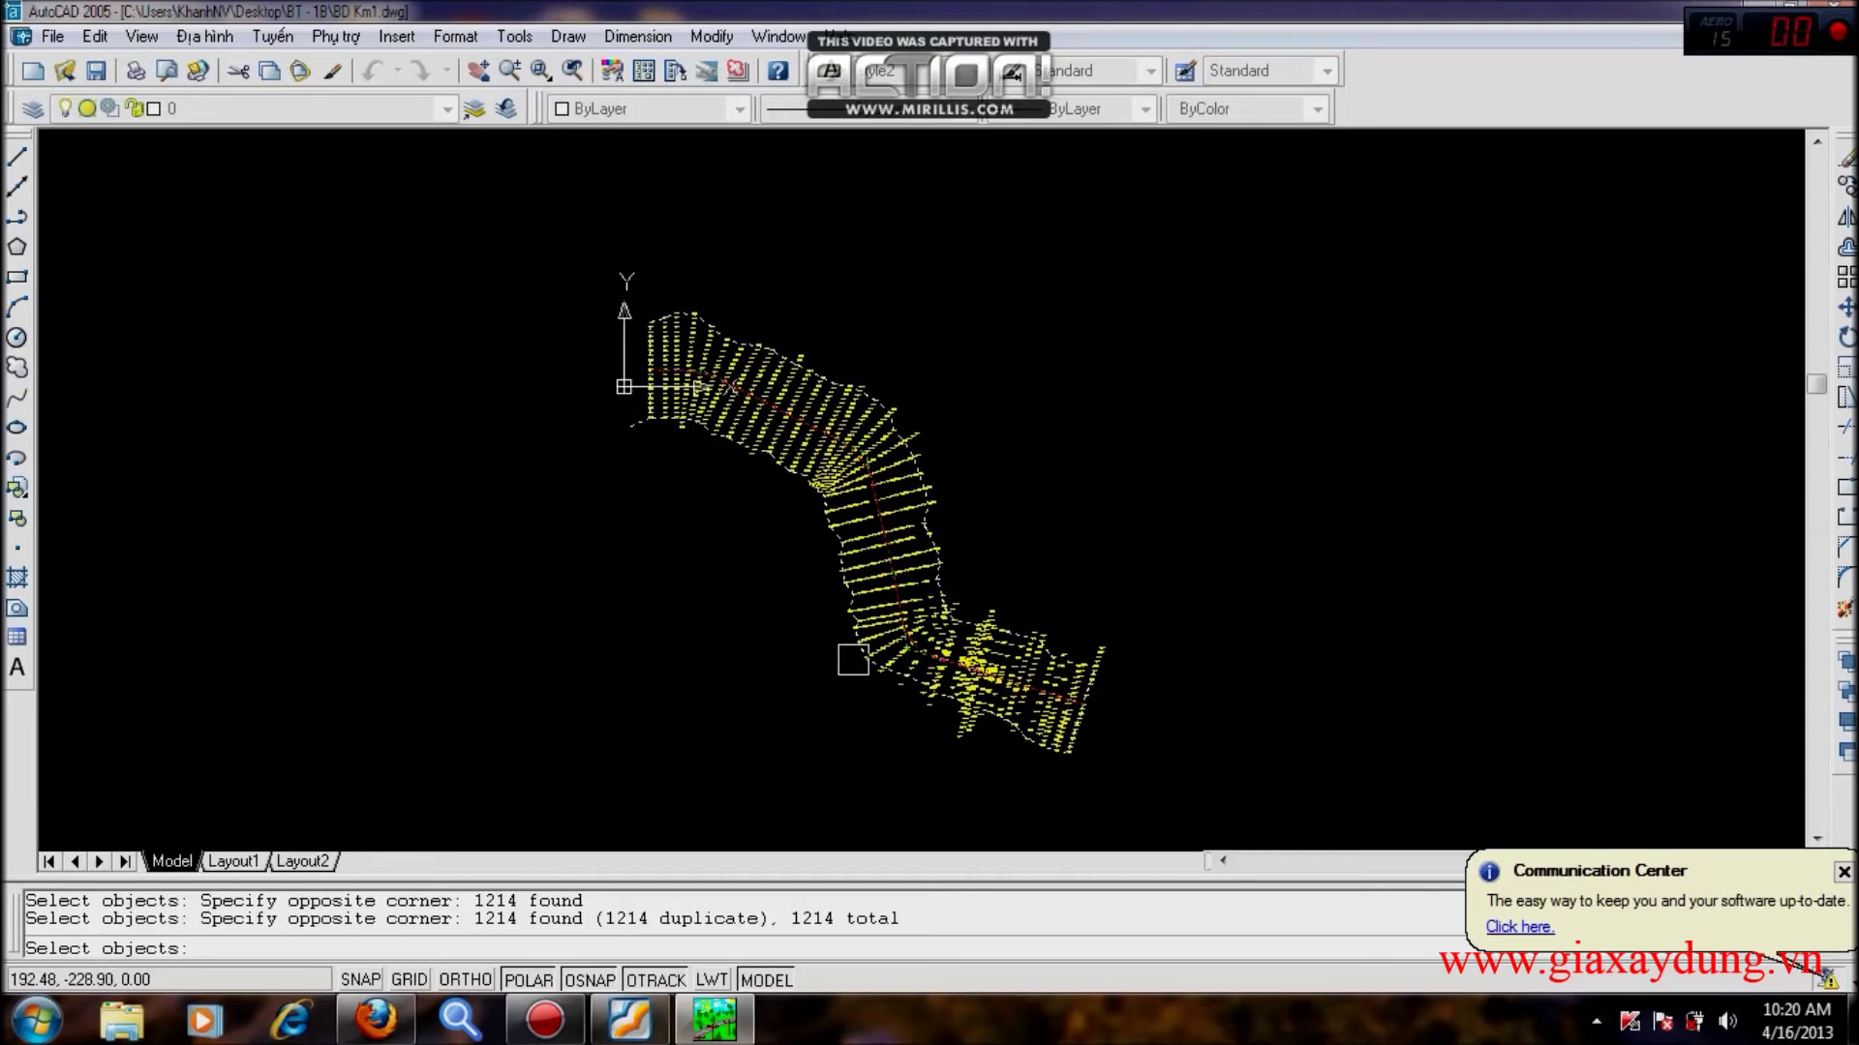
Accept the selected survey objects and pick the white boundary polyline as the terrain's outer boundary.
key(Return)
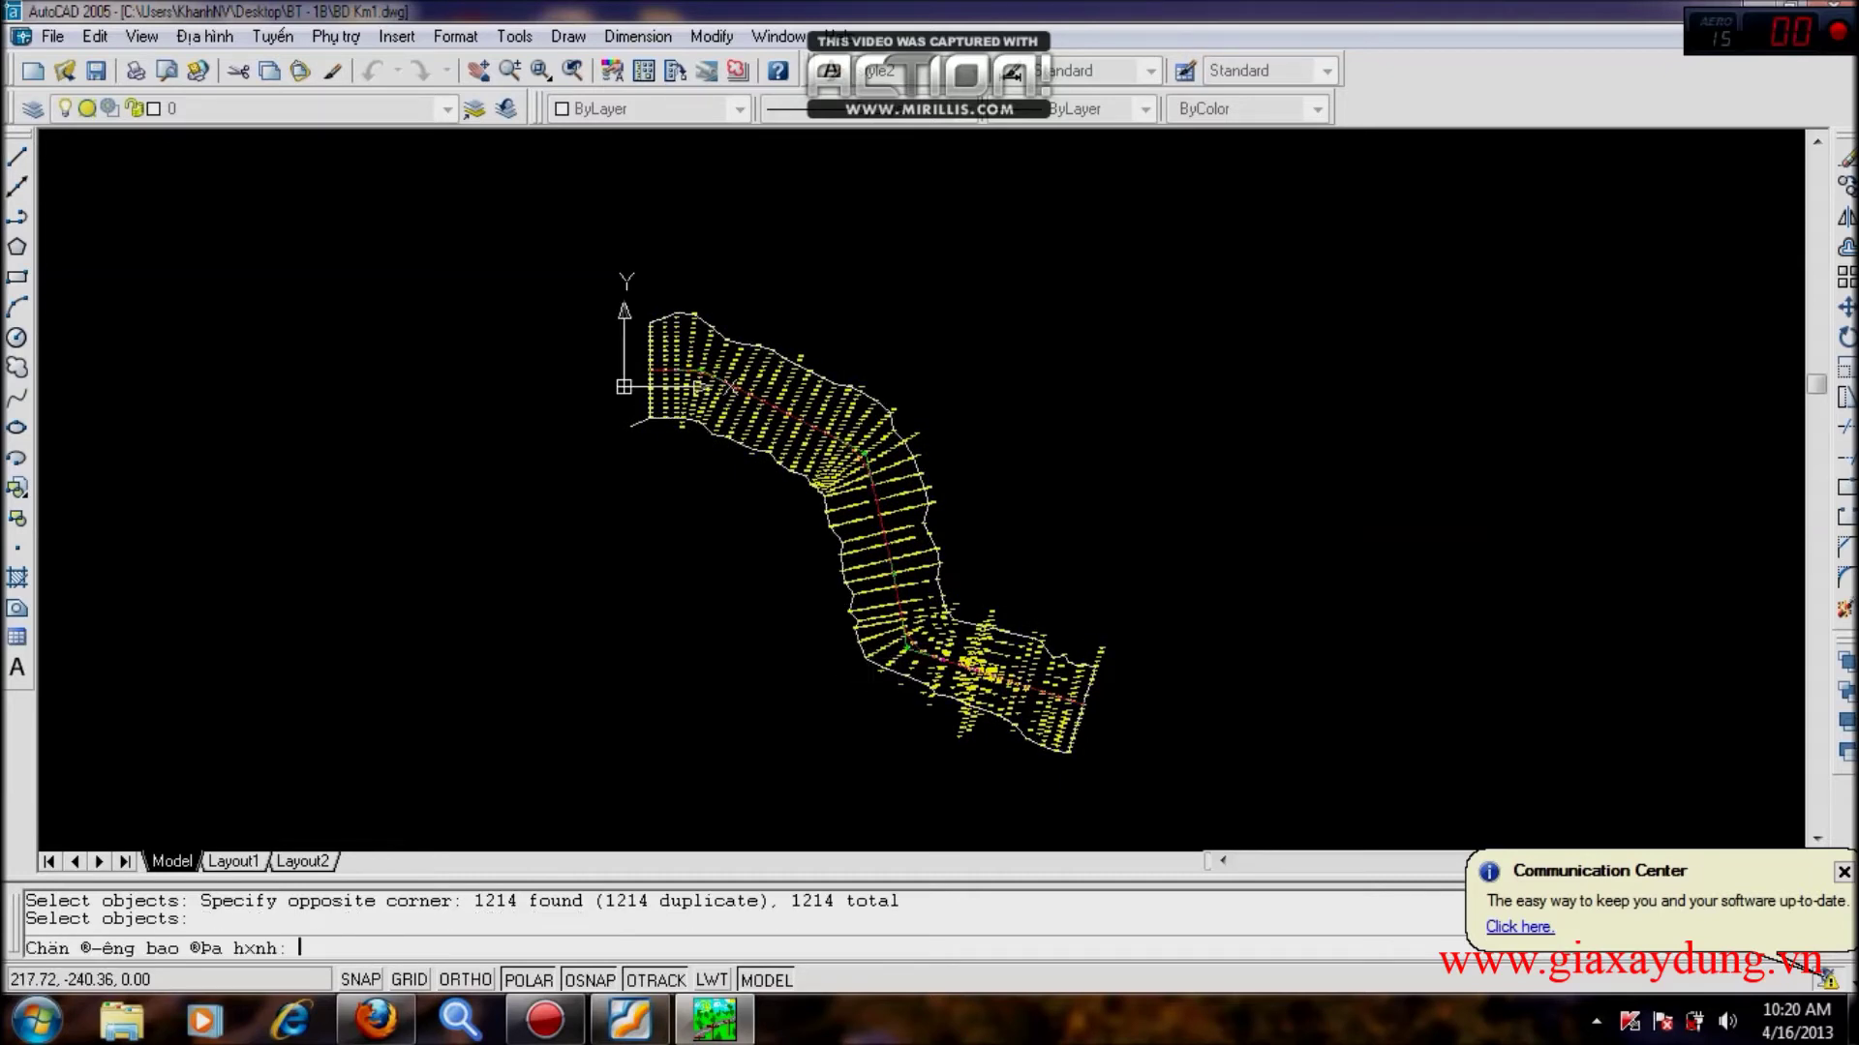
scroll(311, 838, up, 3)
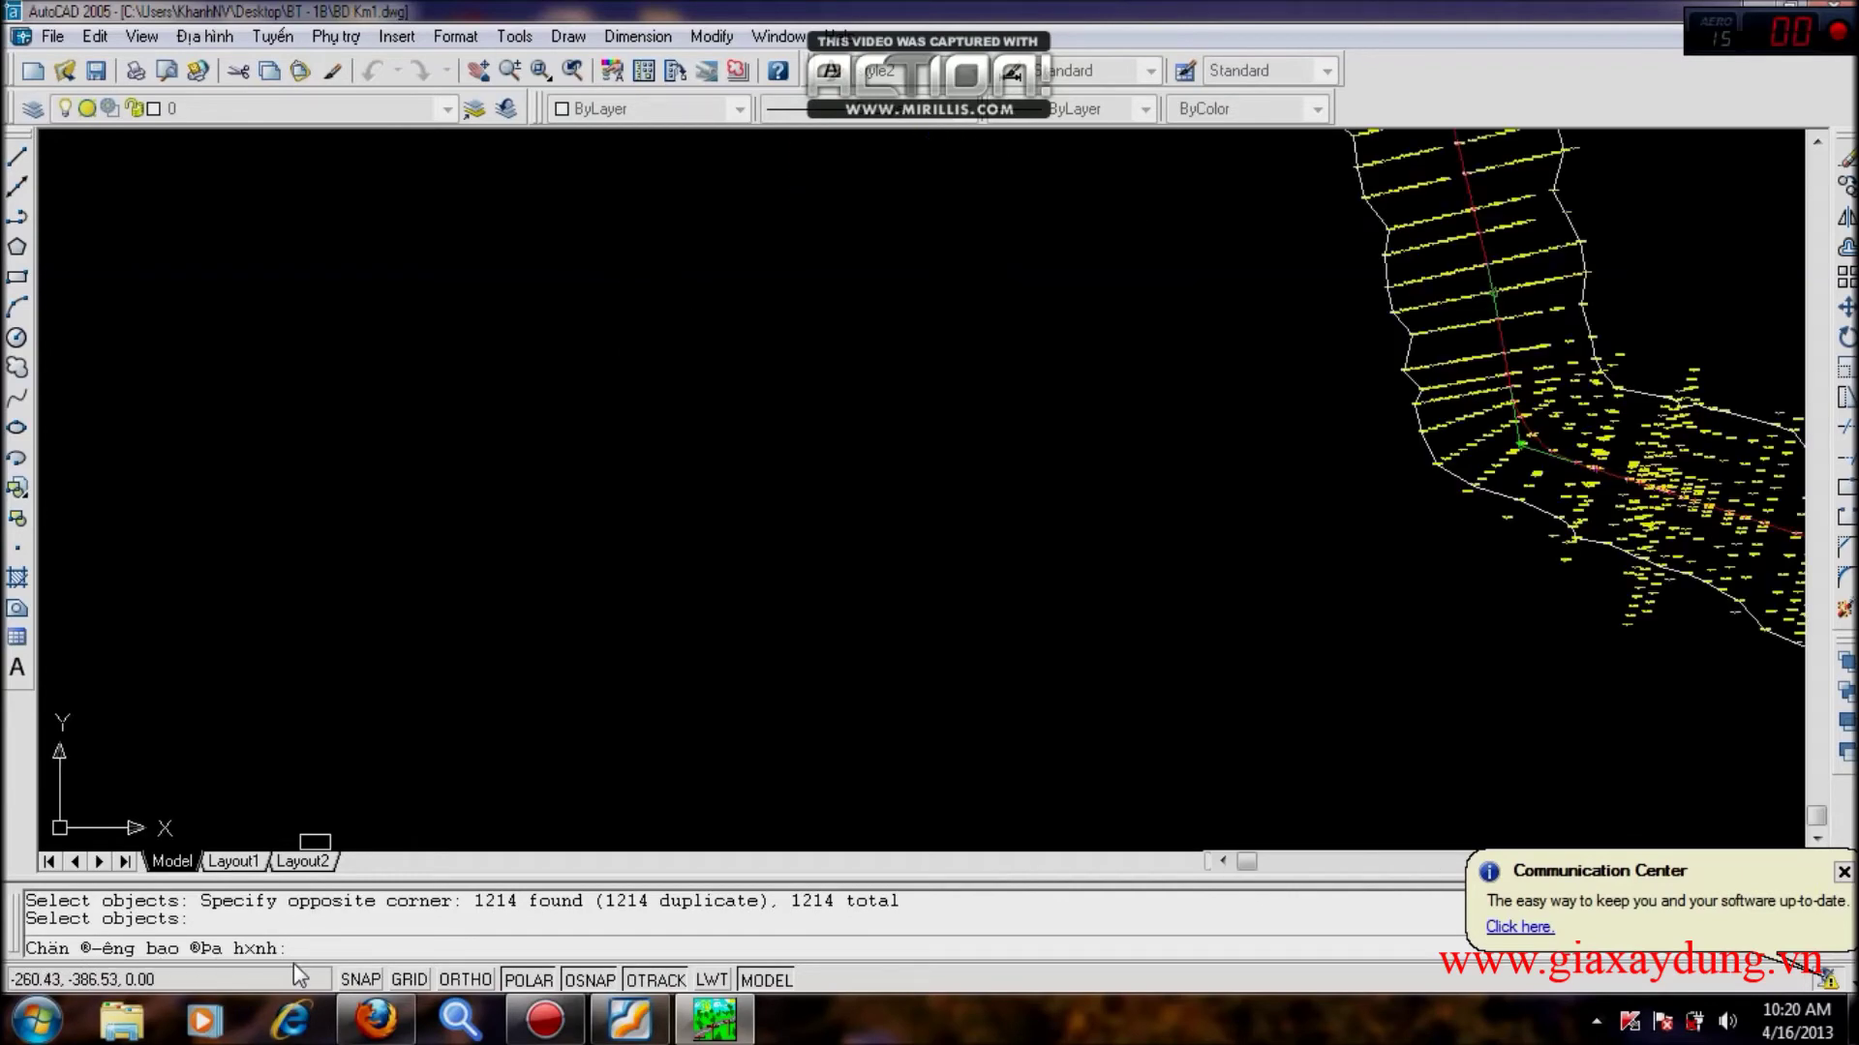
mouse_move(1141, 672)
middle_down()
mouse_move(1049, 637)
mouse_move(914, 629)
middle_up()
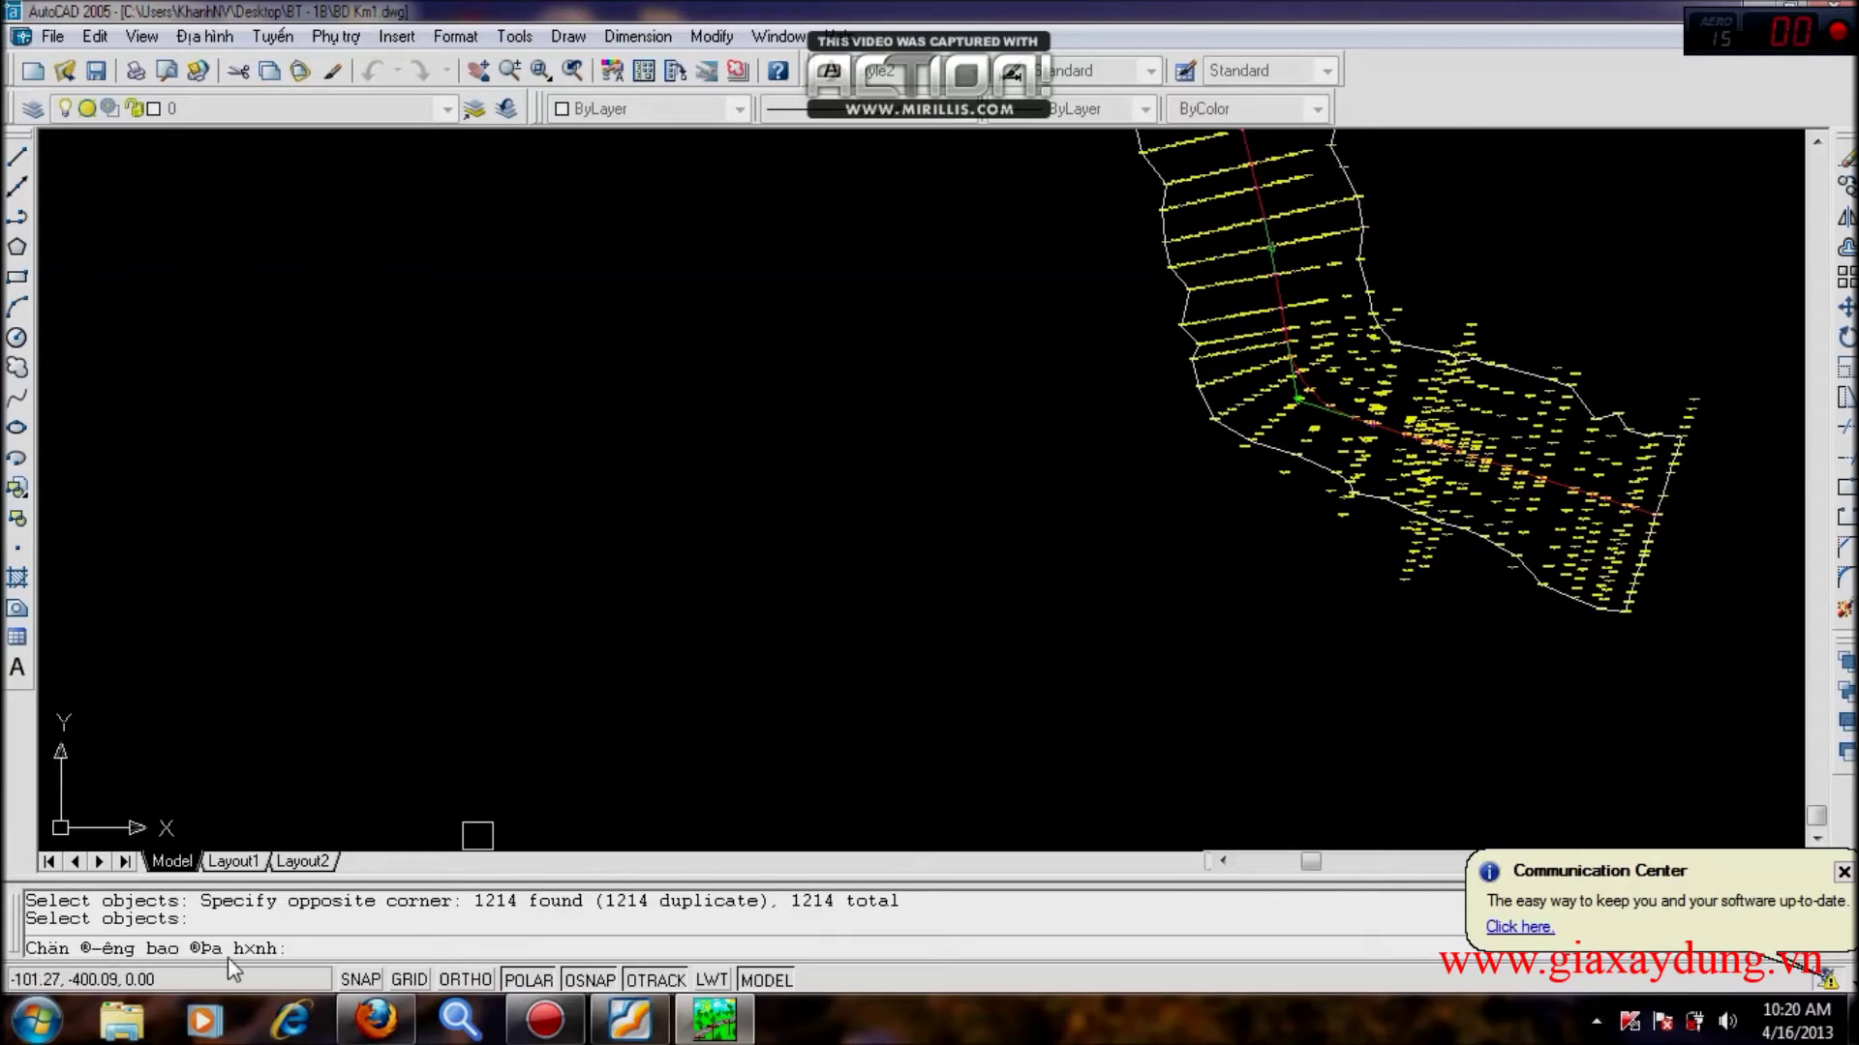
scroll(916, 743, up, 6)
scroll(873, 503, up, 8)
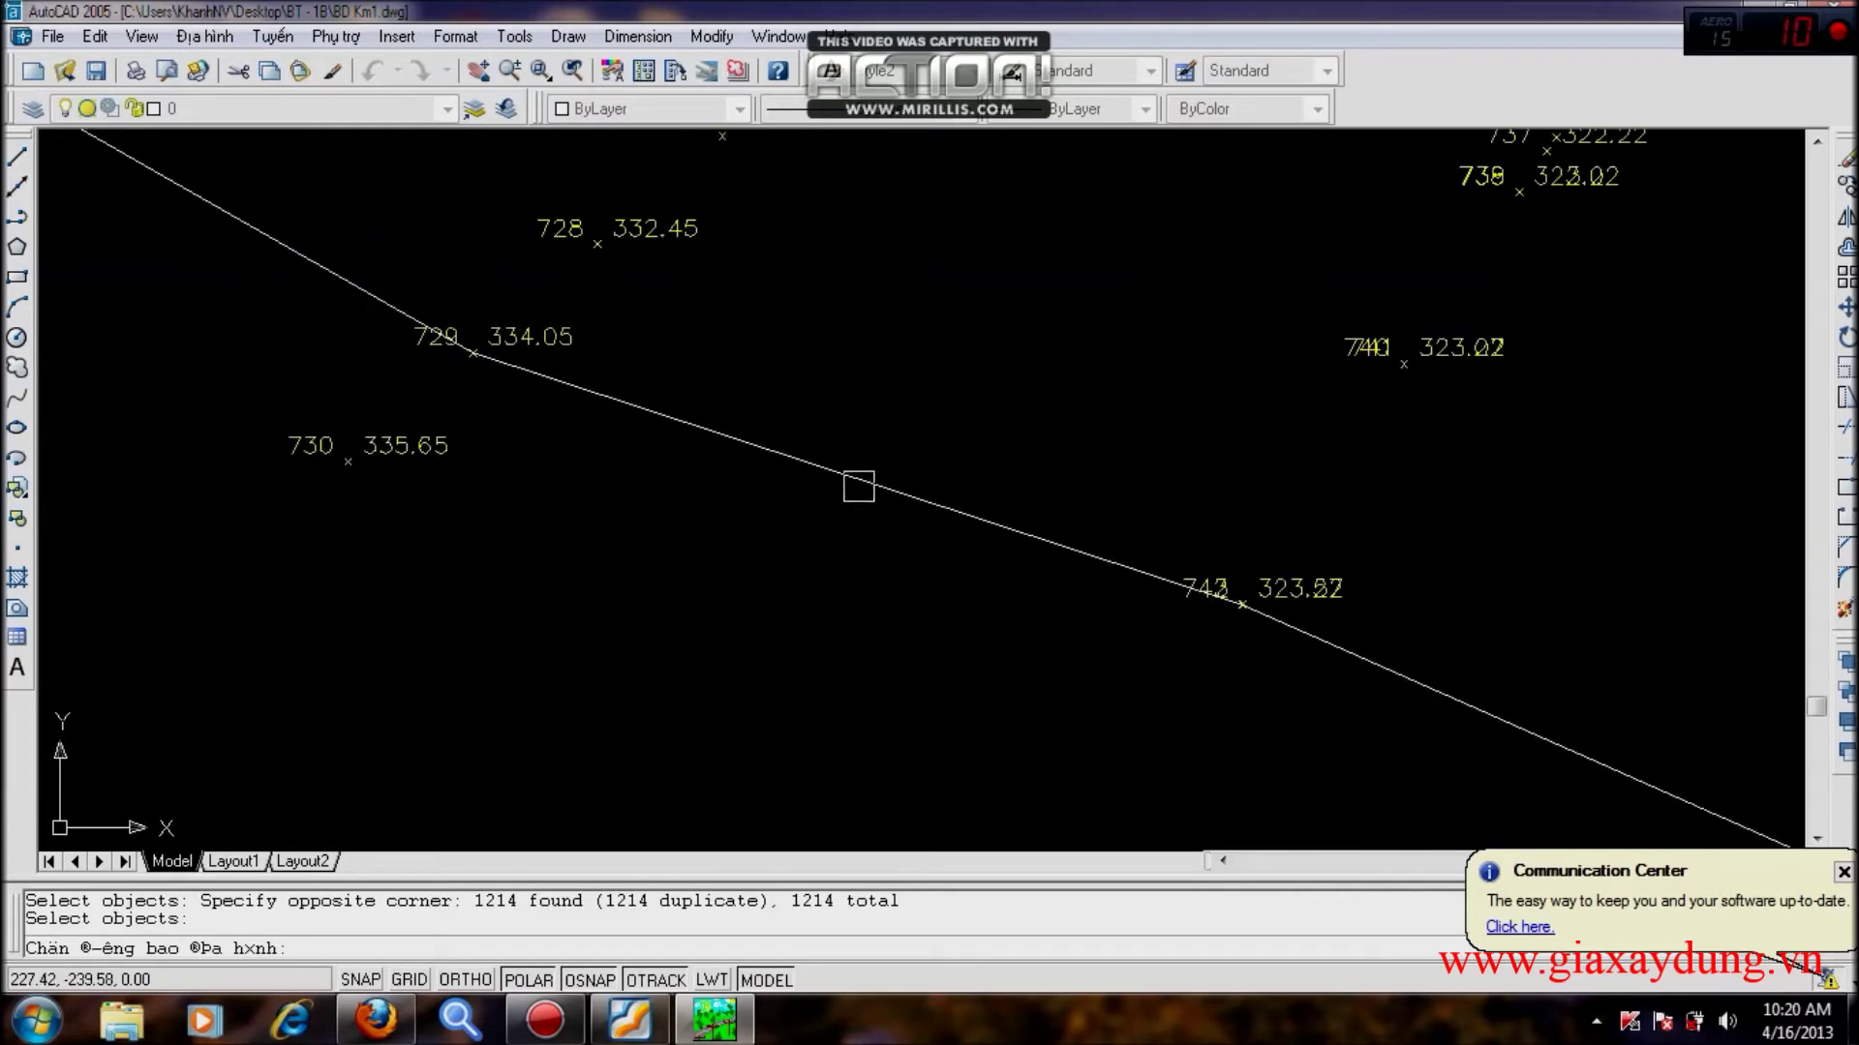
click(862, 484)
Finish the triangulation without picking any hole boundary inside the terrain.
scroll(874, 475, down, 4)
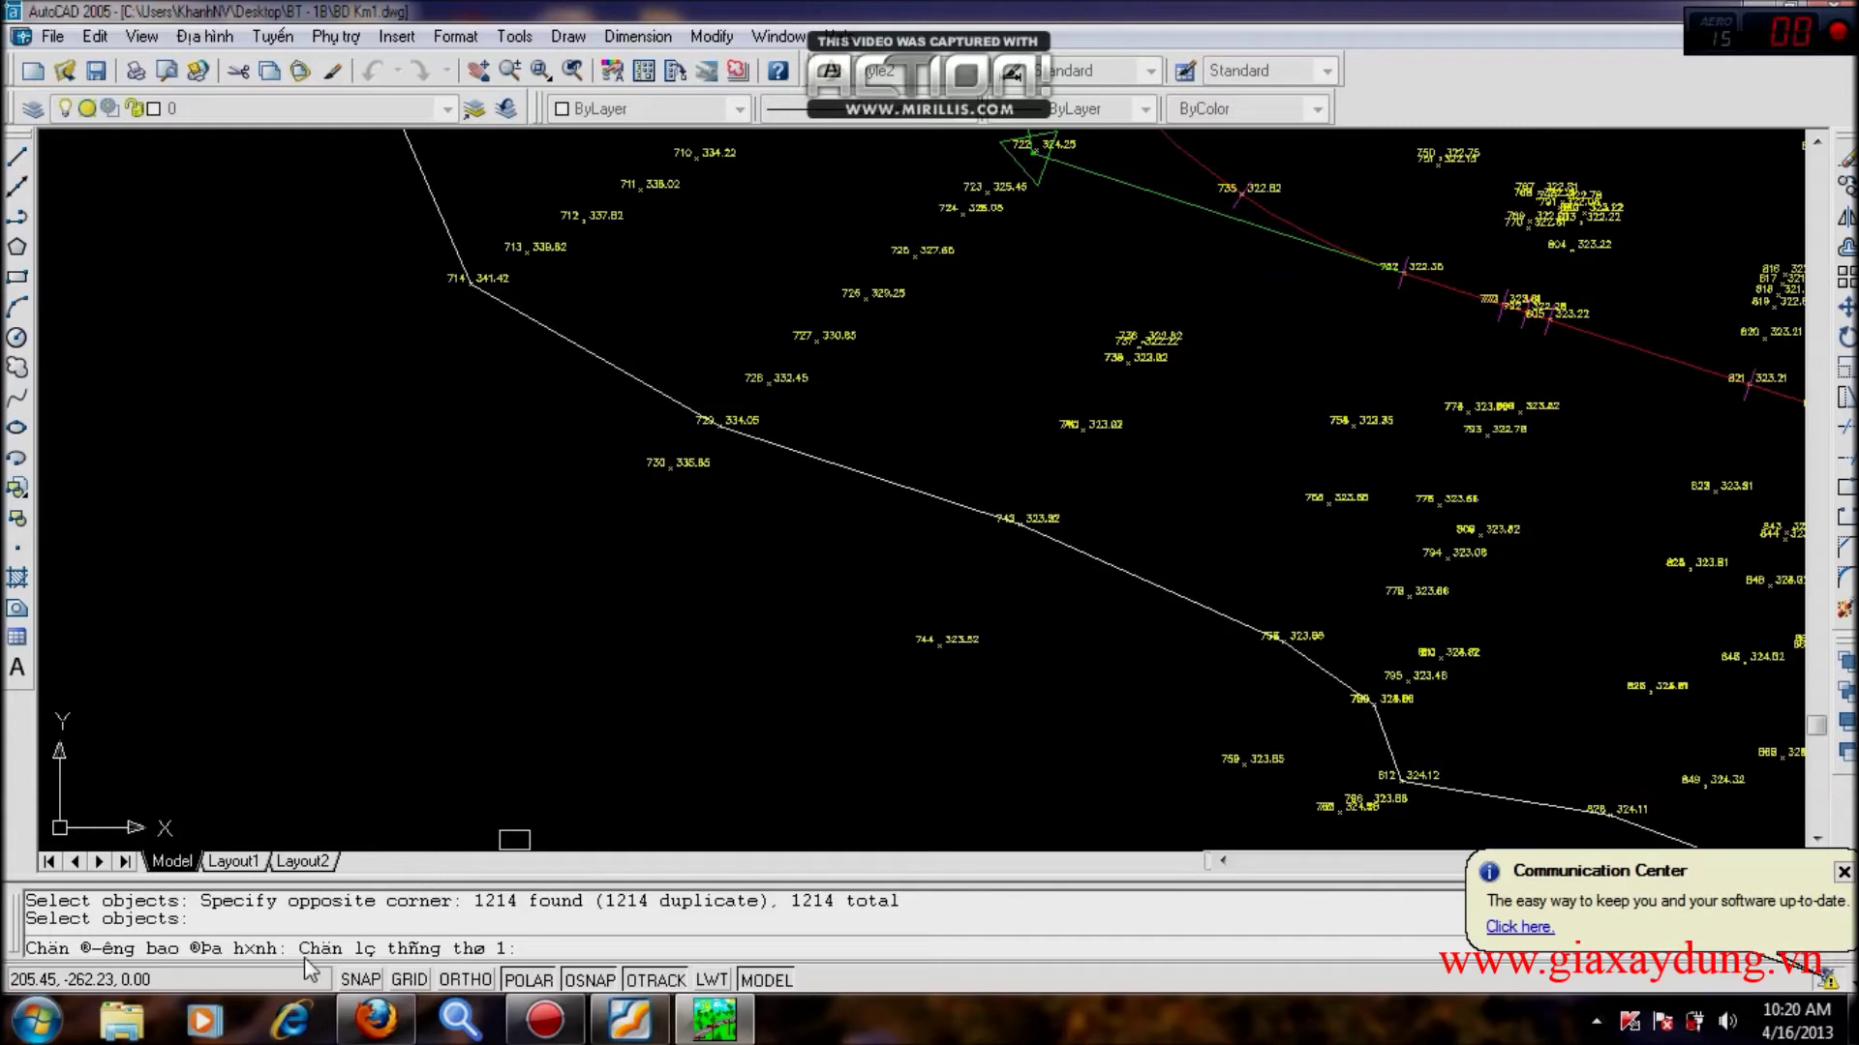
scroll(784, 655, down, 3)
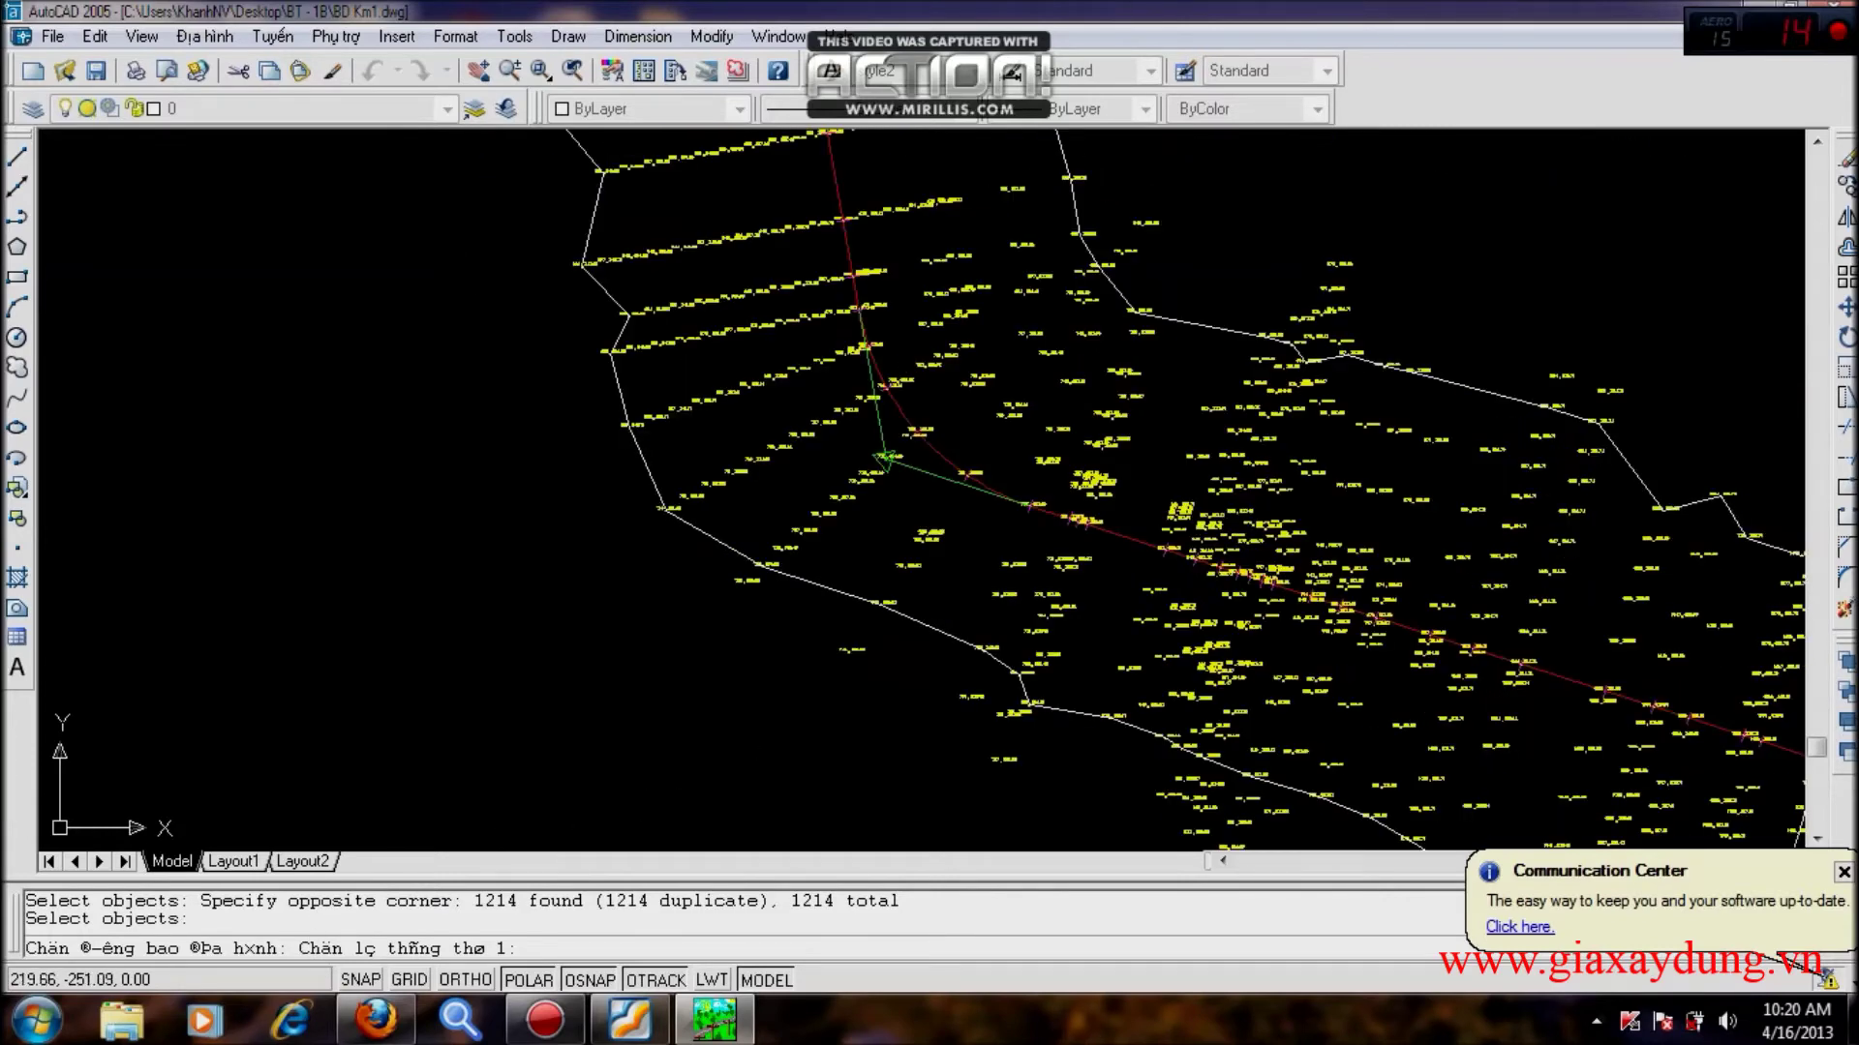
scroll(697, 339, down, 5)
scroll(691, 317, up, 1)
mouse_move(691, 317)
middle_down()
mouse_move(896, 531)
mouse_move(1104, 684)
middle_up()
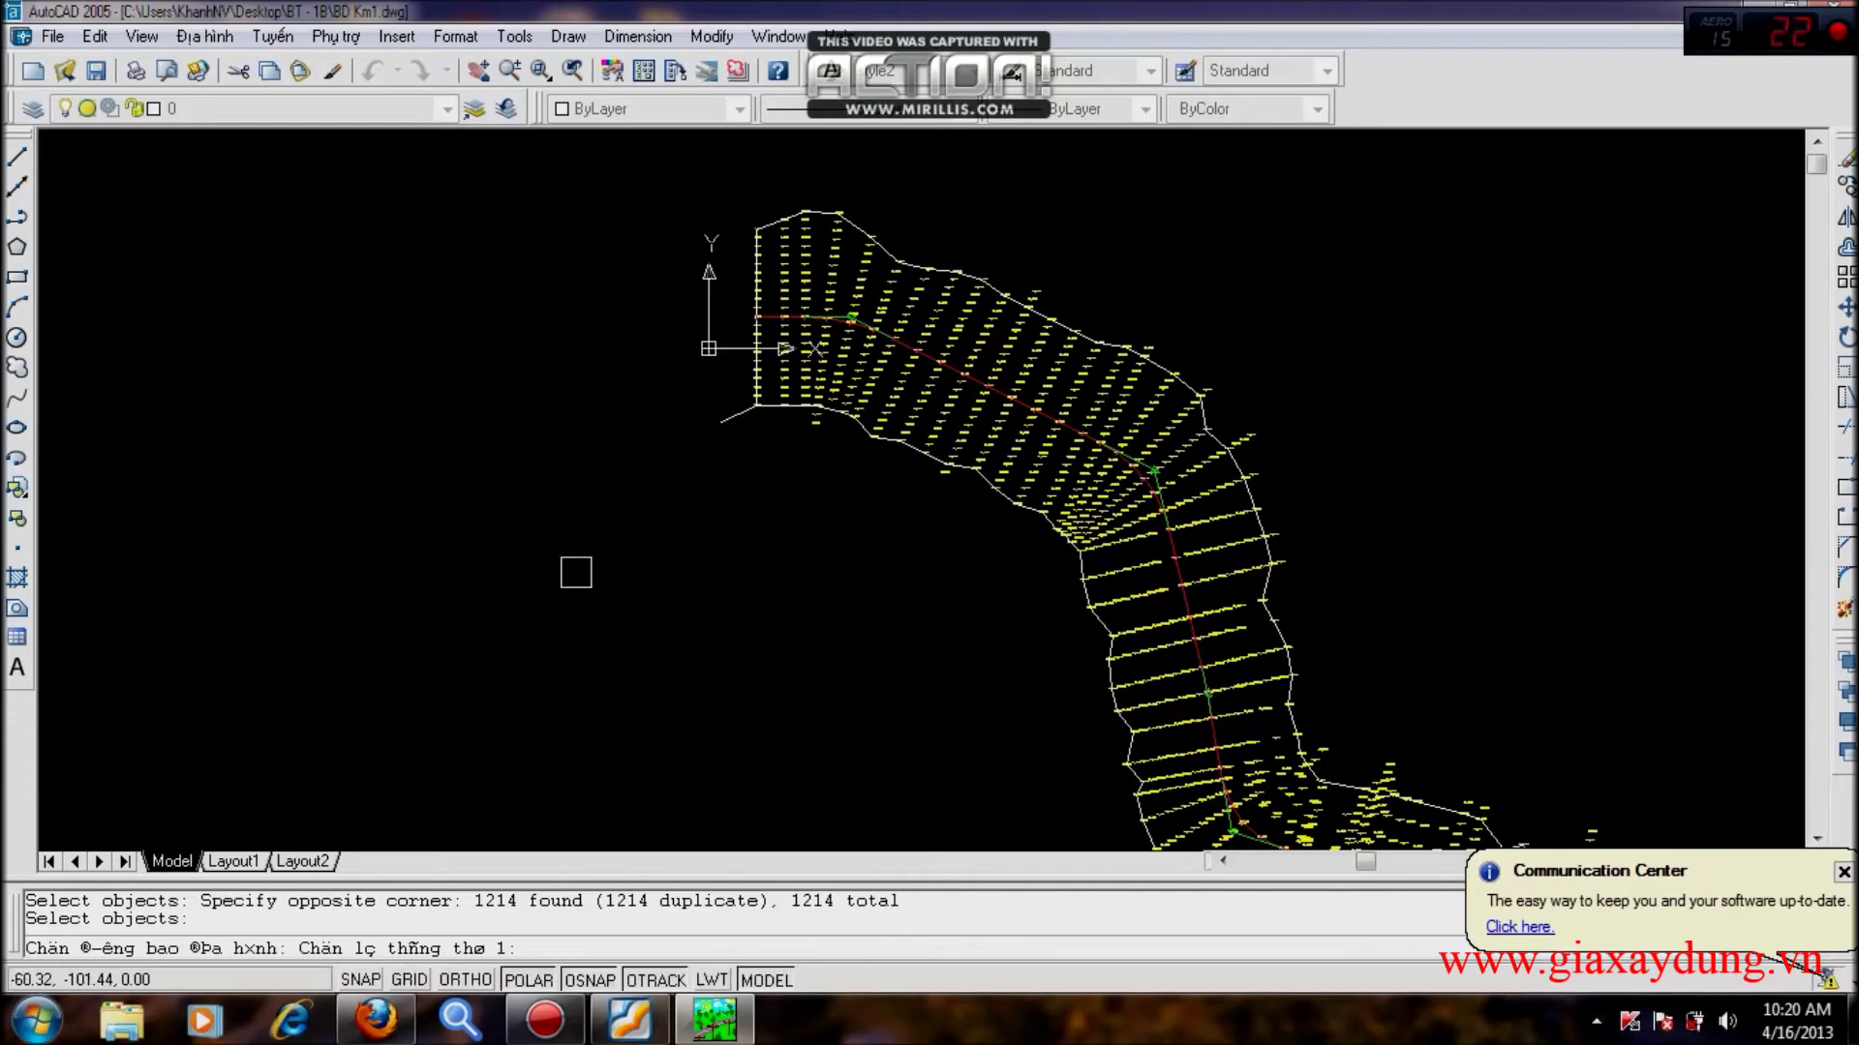
key(Return)
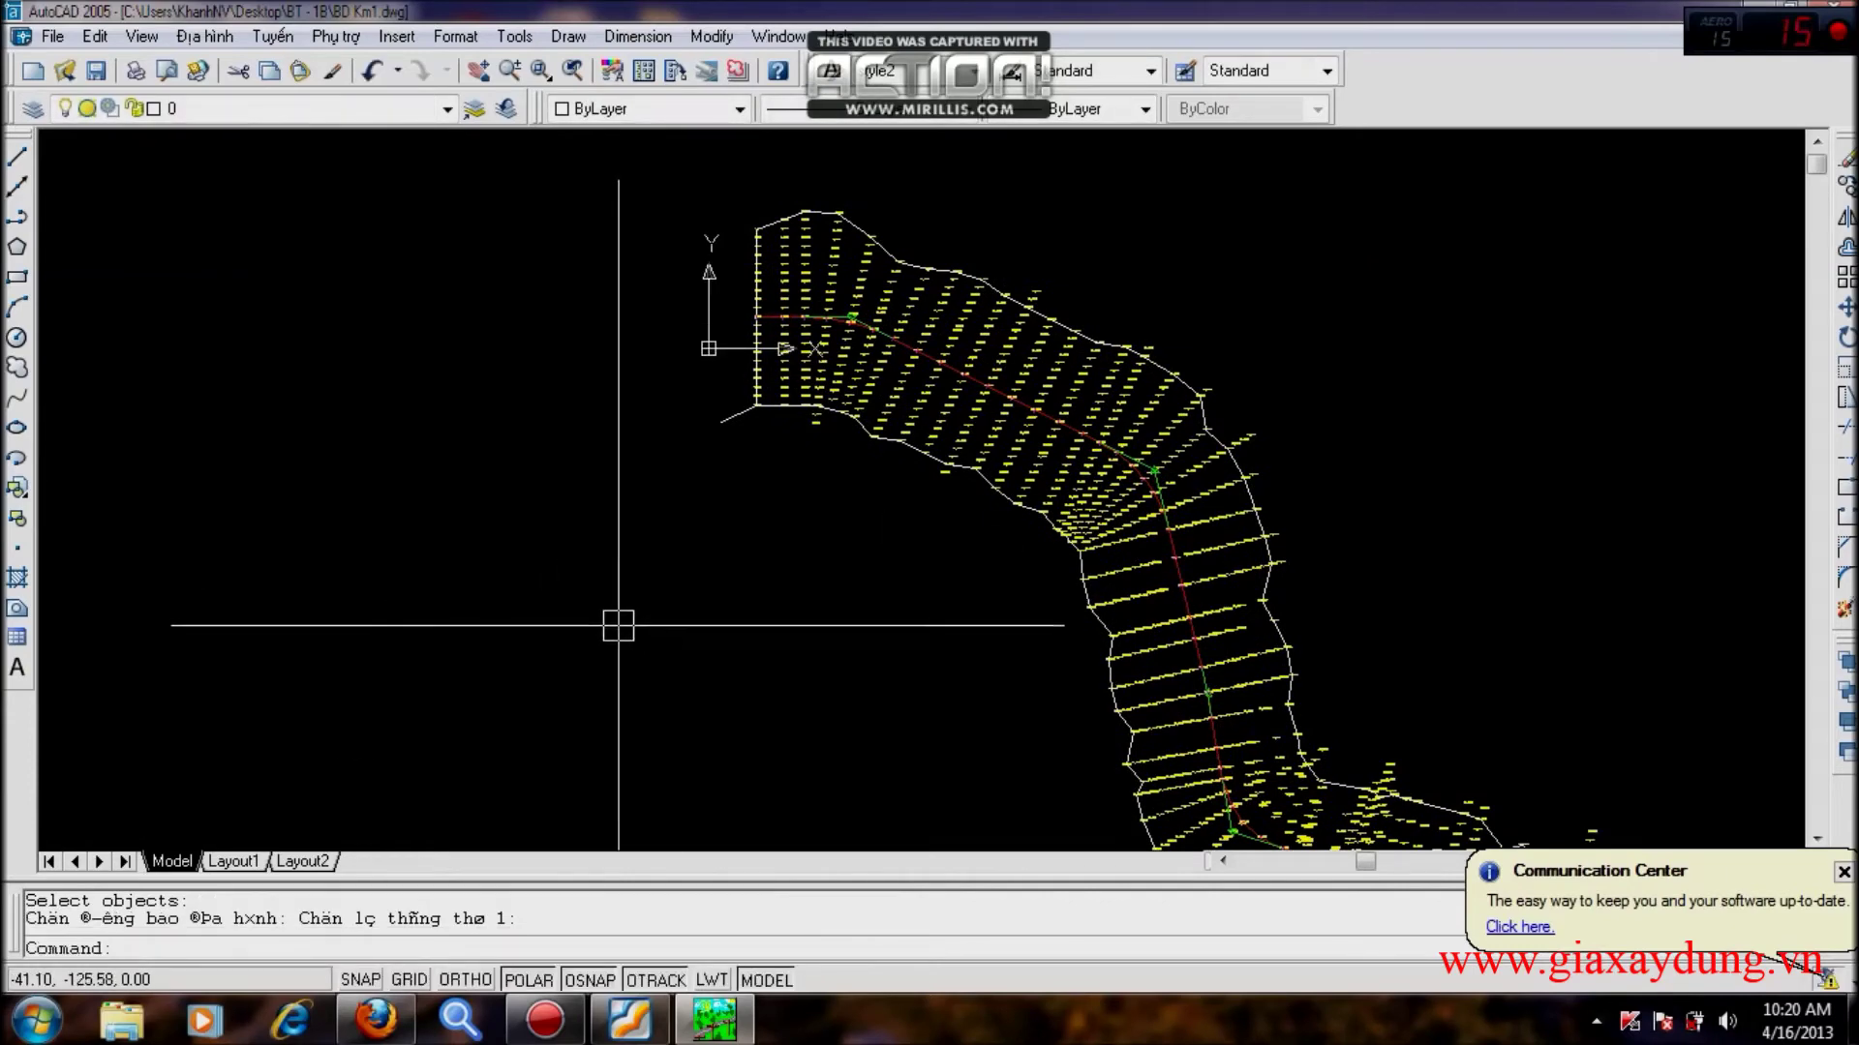
scroll(601, 542, down, 3)
scroll(755, 469, up, 2)
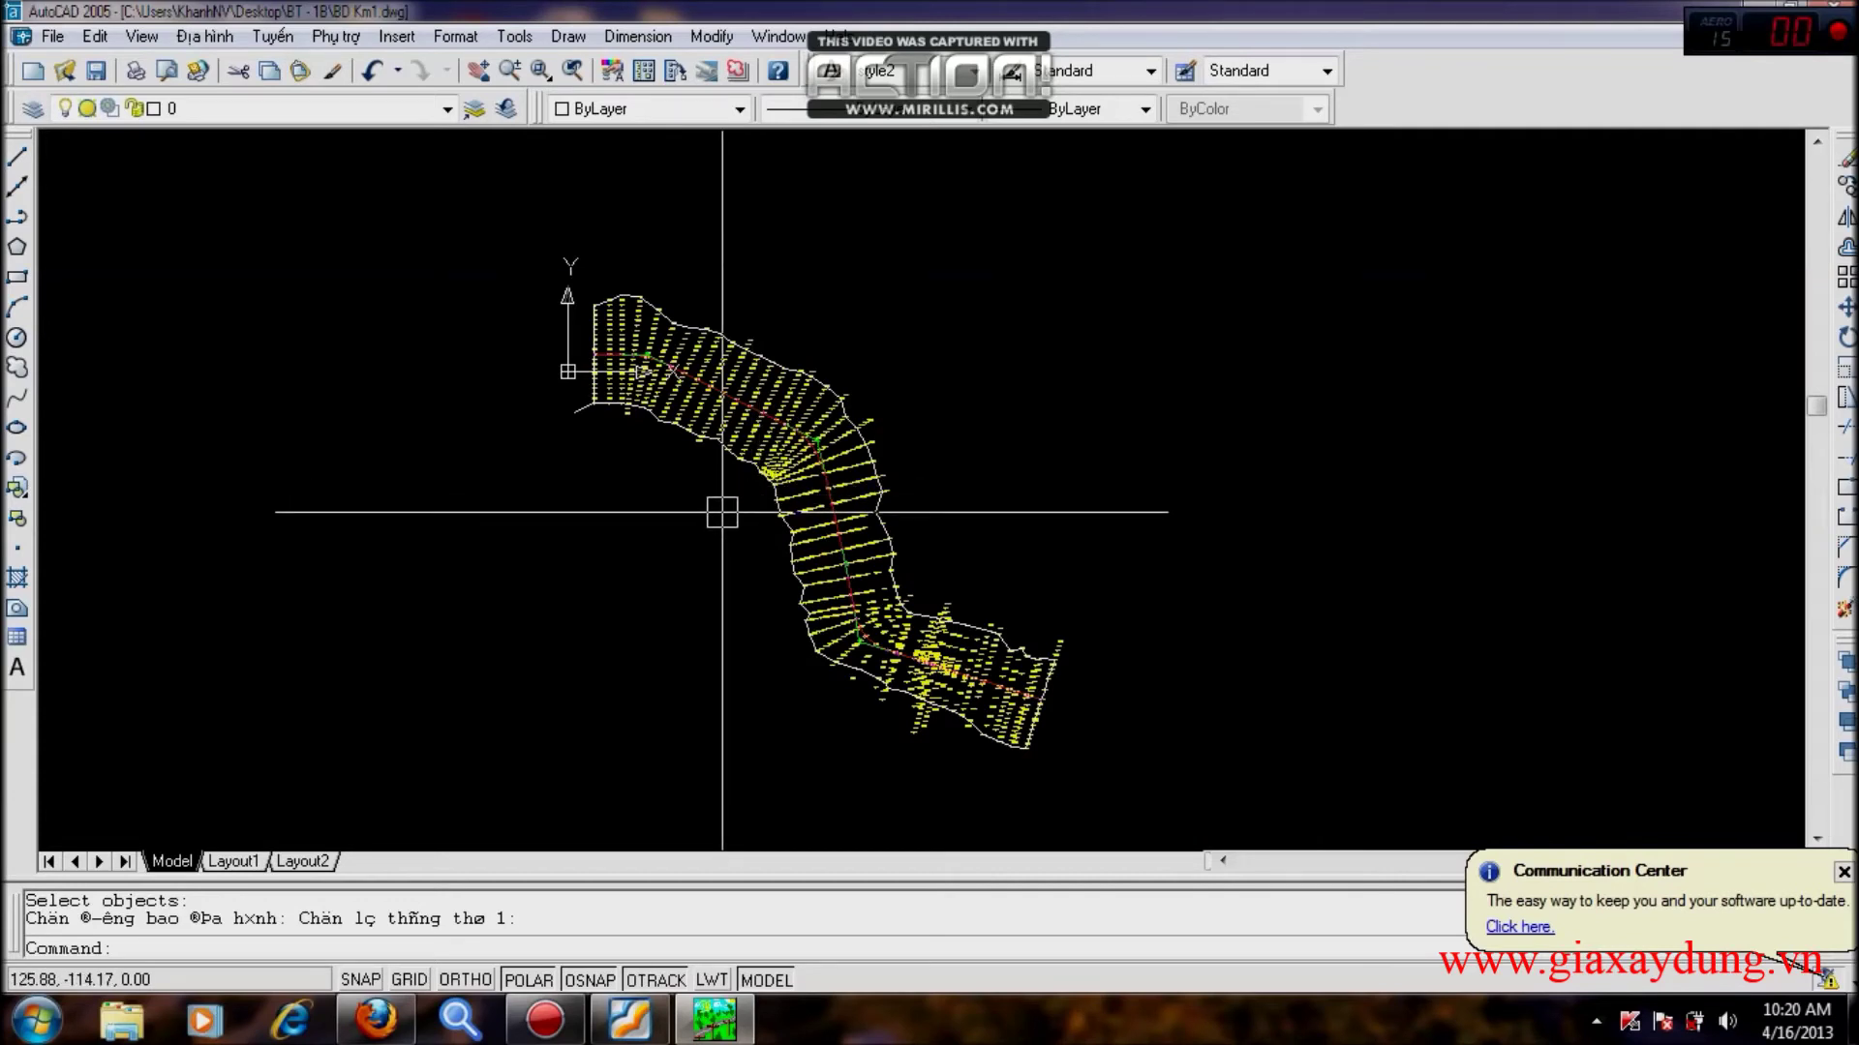
Switch to the Tailieu 1B.pdf guide in Foxit Reader and read the DM contour settings for a 1/1000 survey.
click(630, 1020)
scroll(771, 745, down, 5)
scroll(772, 745, down, 8)
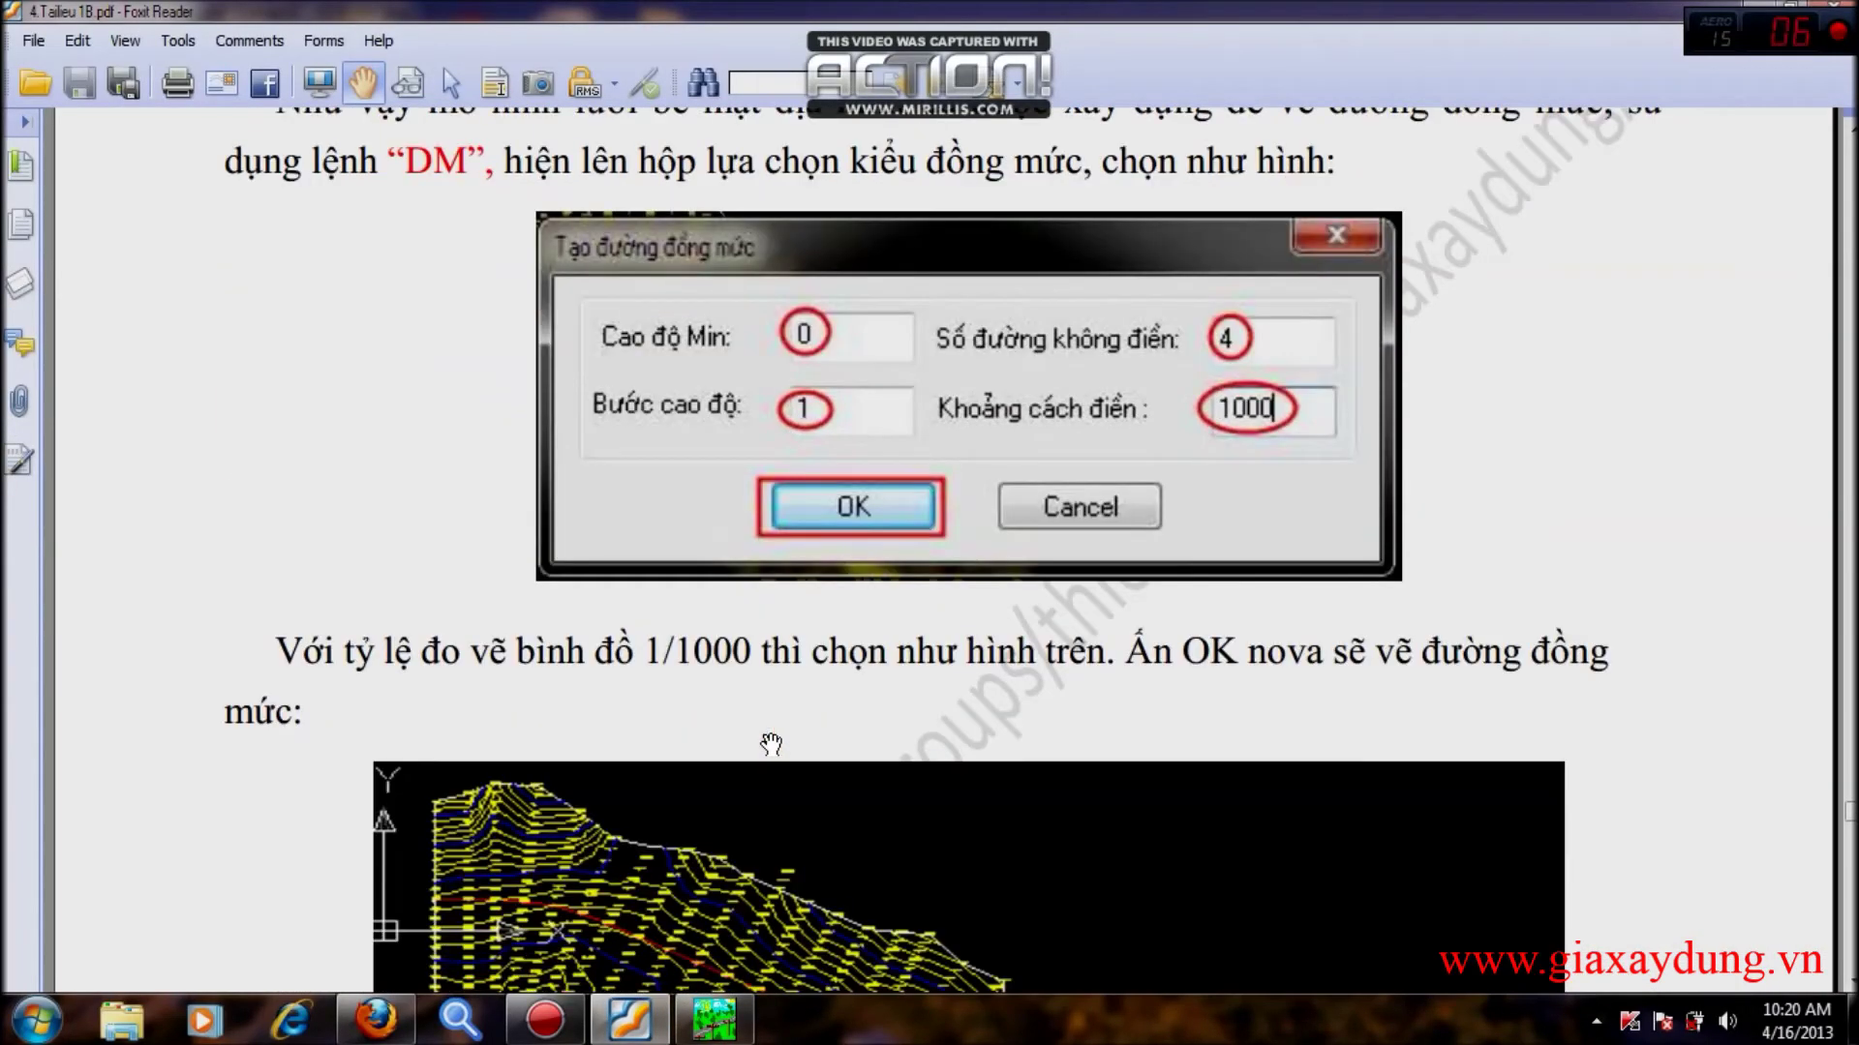
scroll(772, 745, up, 3)
Switch back to AutoCAD and create contours with DM, using Bước cao độ 1, Số đường không điền 4 and Khoảng cách điền 1000.
click(687, 1019)
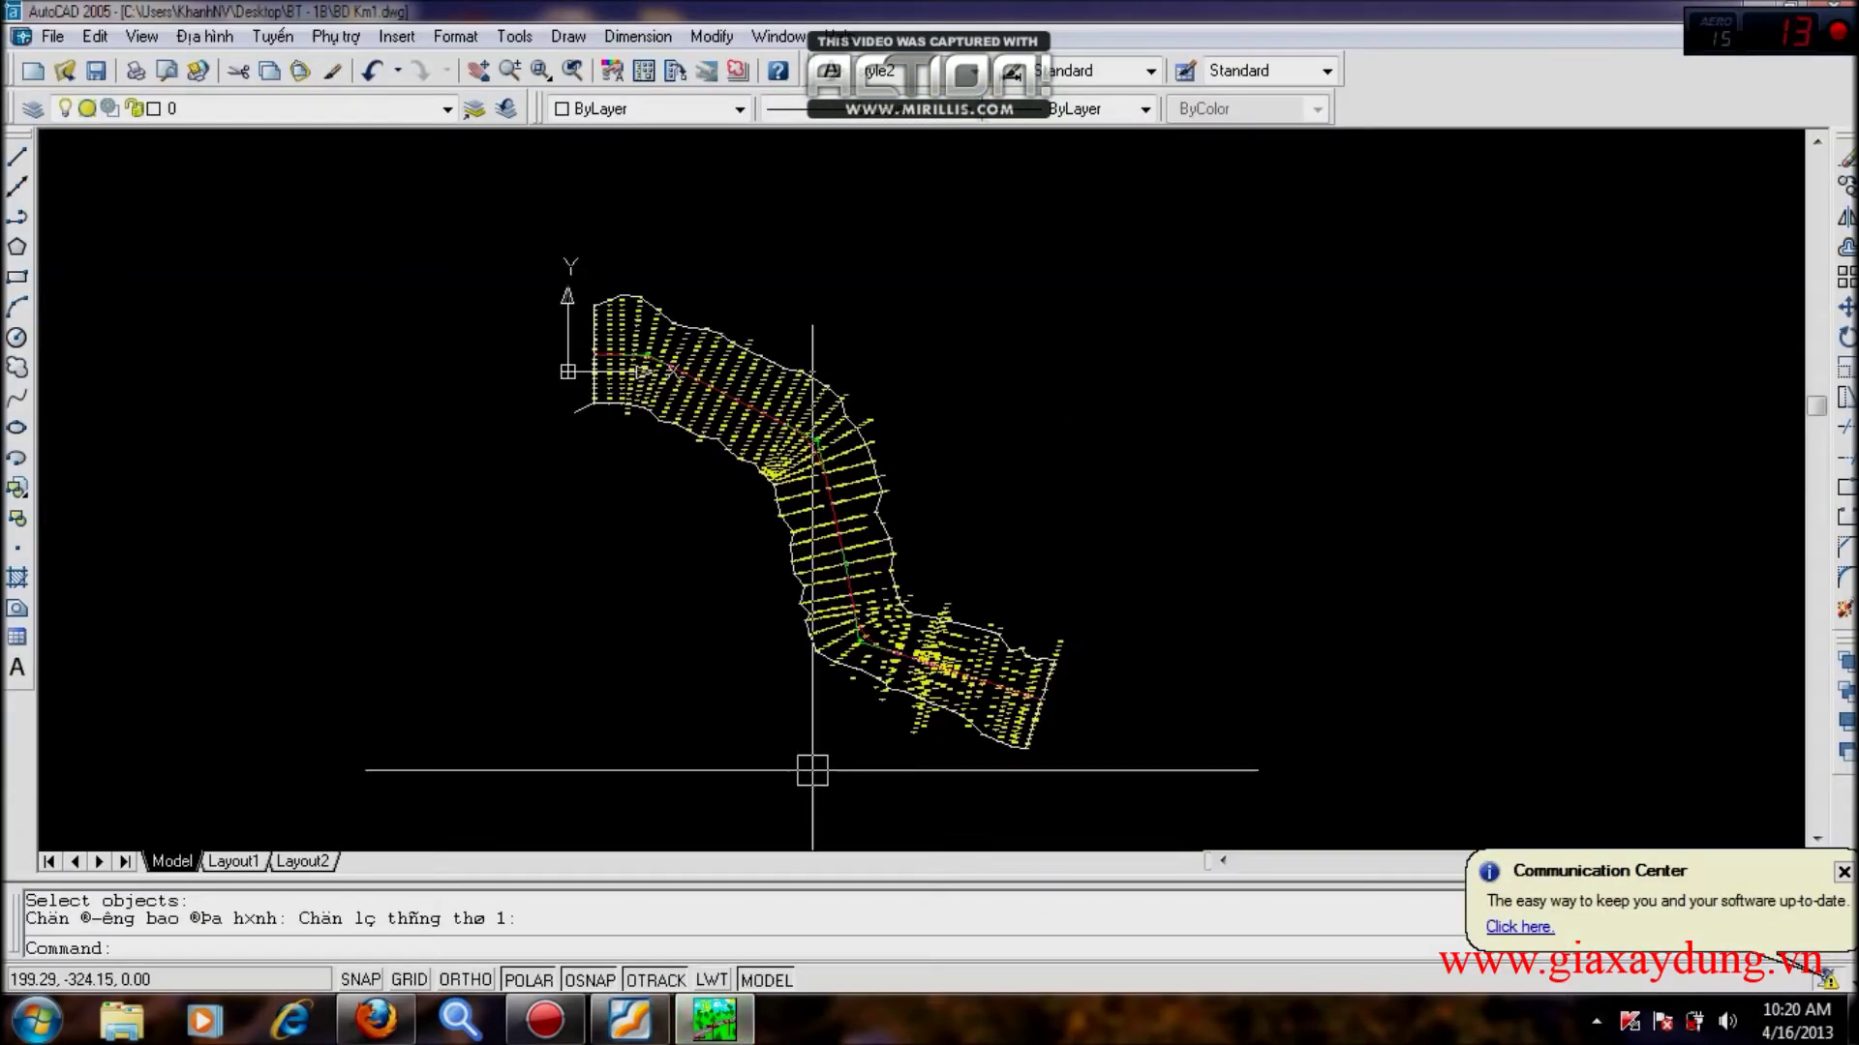
key(Return)
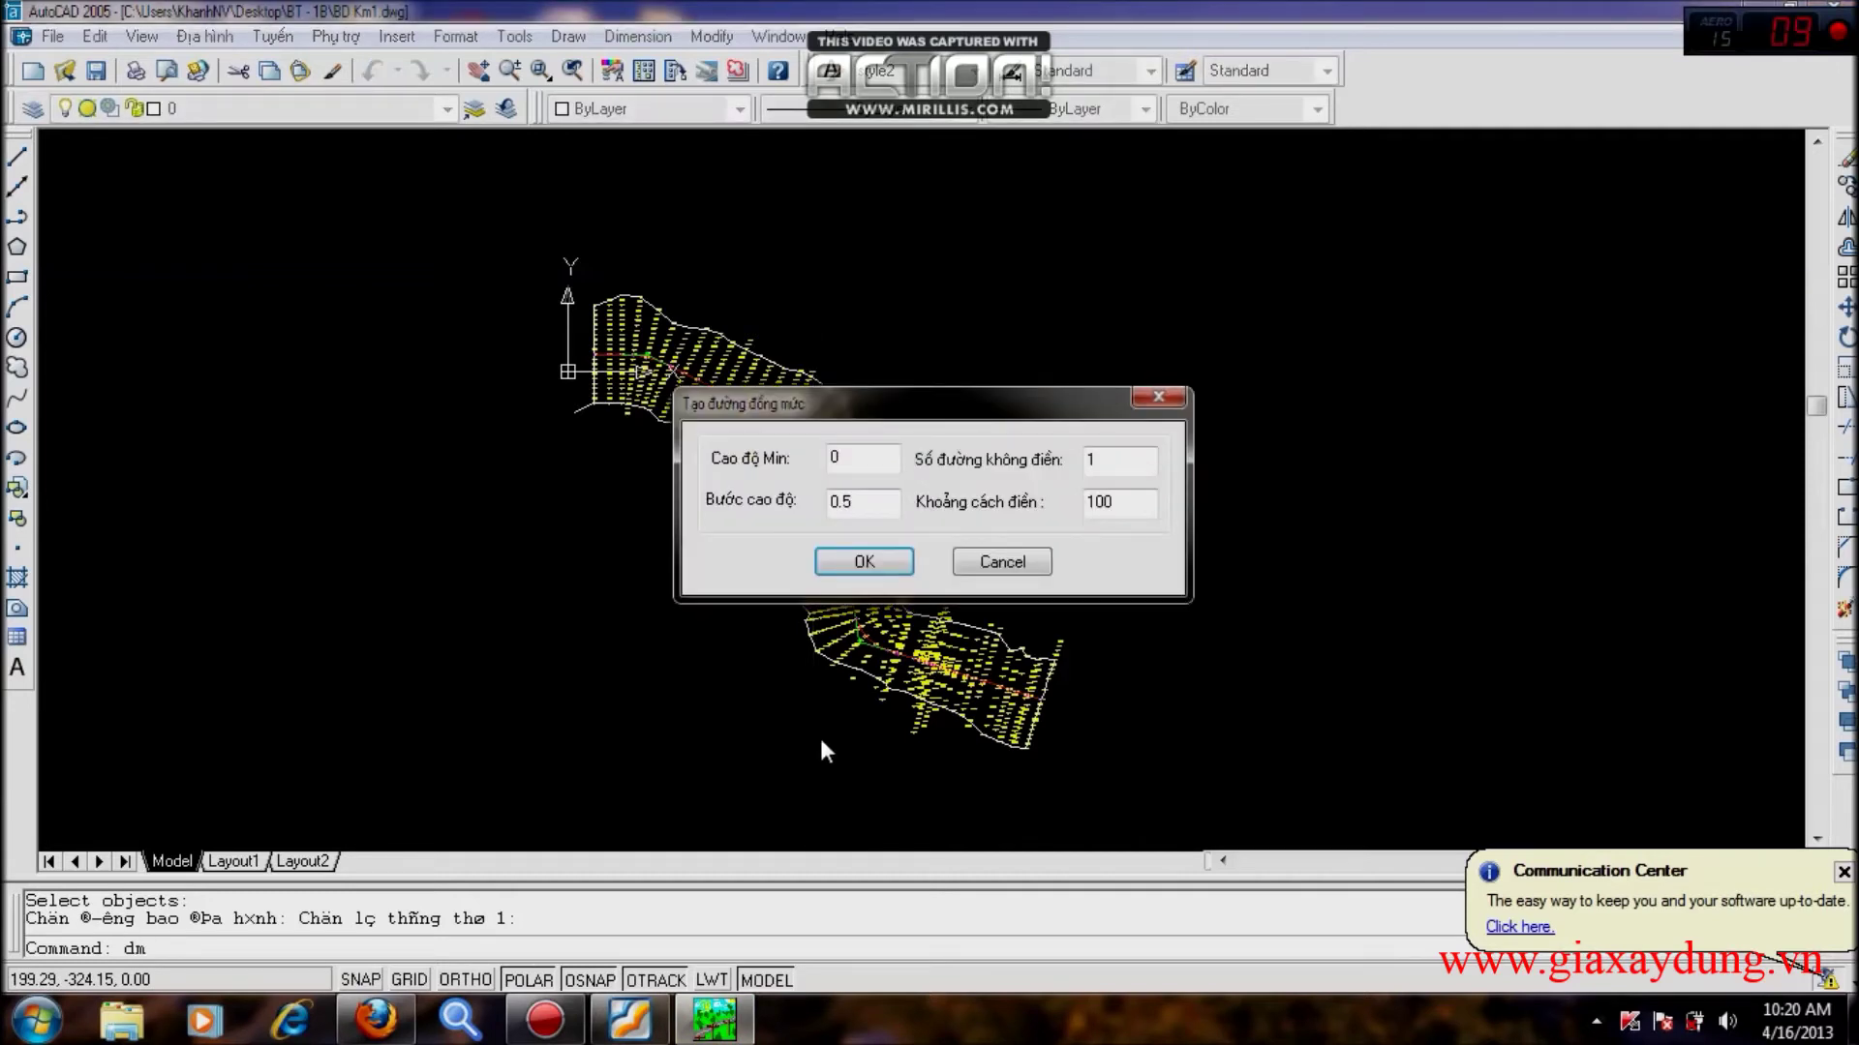
double_click(865, 501)
key(Tab)
click(1132, 505)
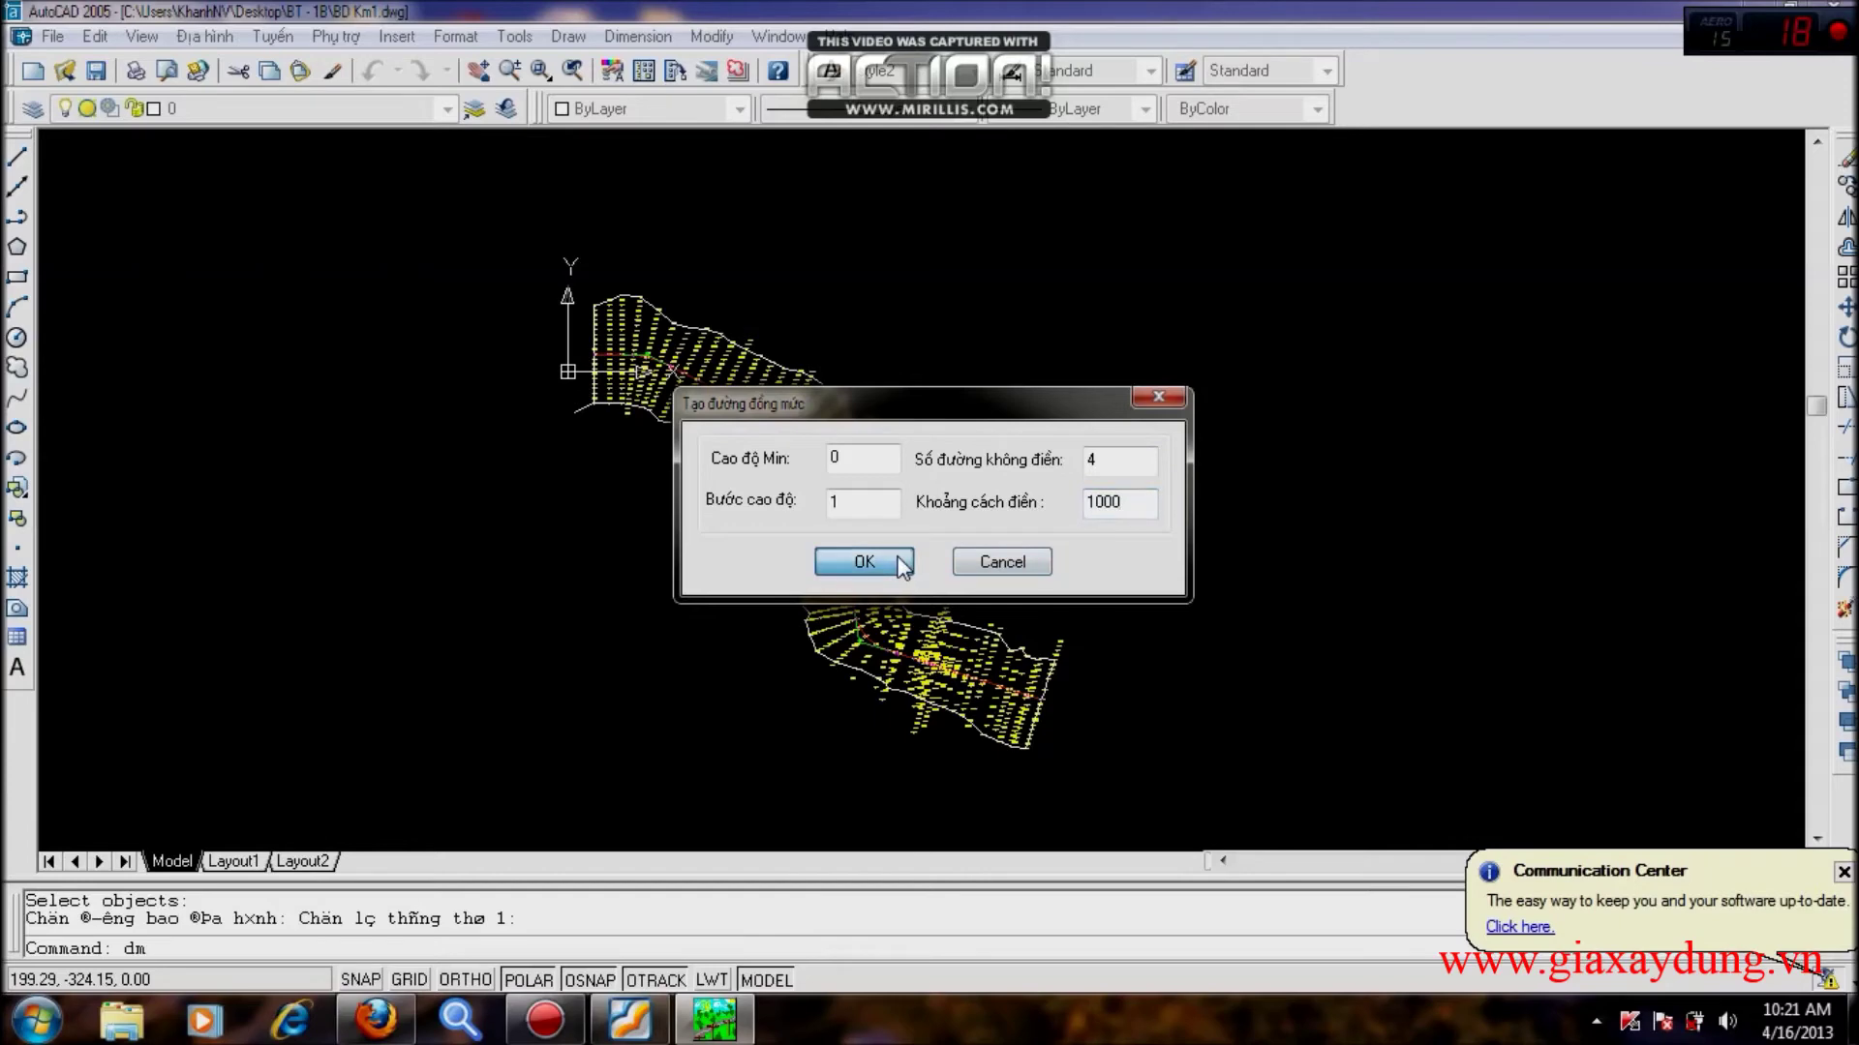
click(864, 561)
Save the BD Km1 drawing with the generated contour lines.
scroll(1009, 758, down, 5)
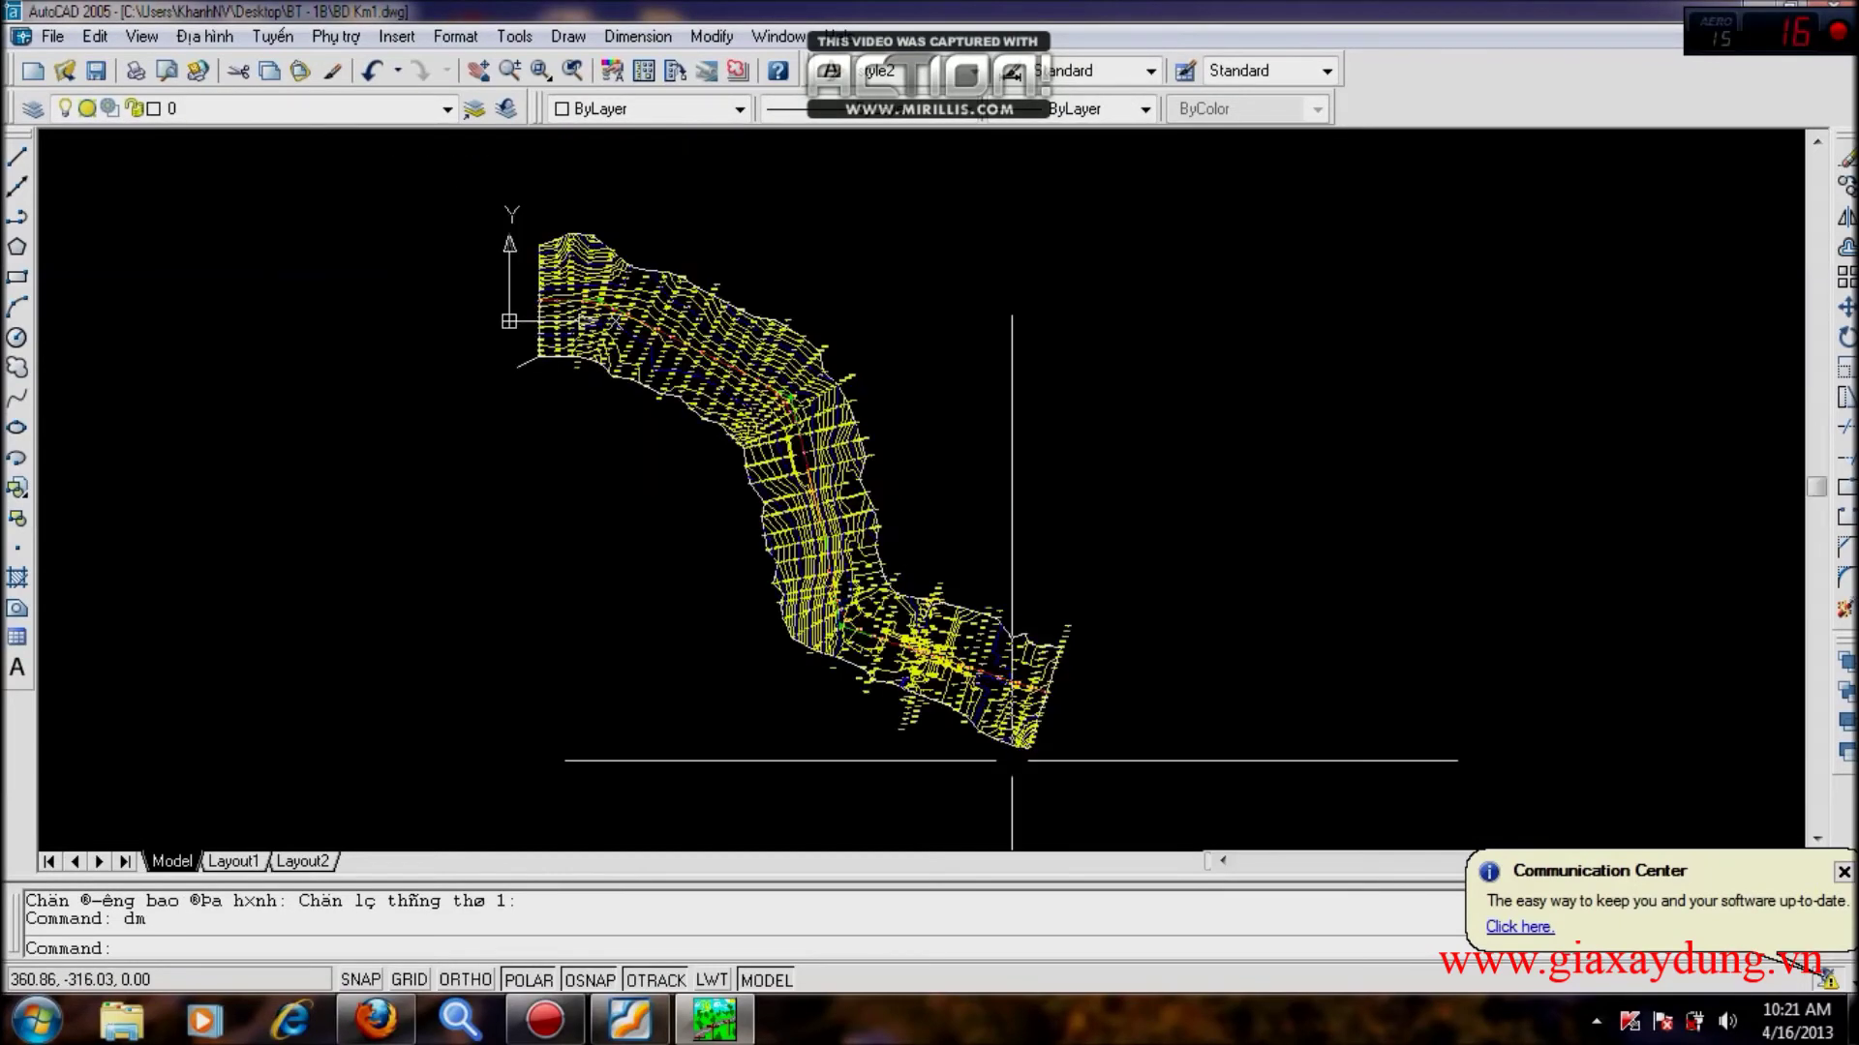
scroll(800, 514, up, 4)
key(ctrl+s)
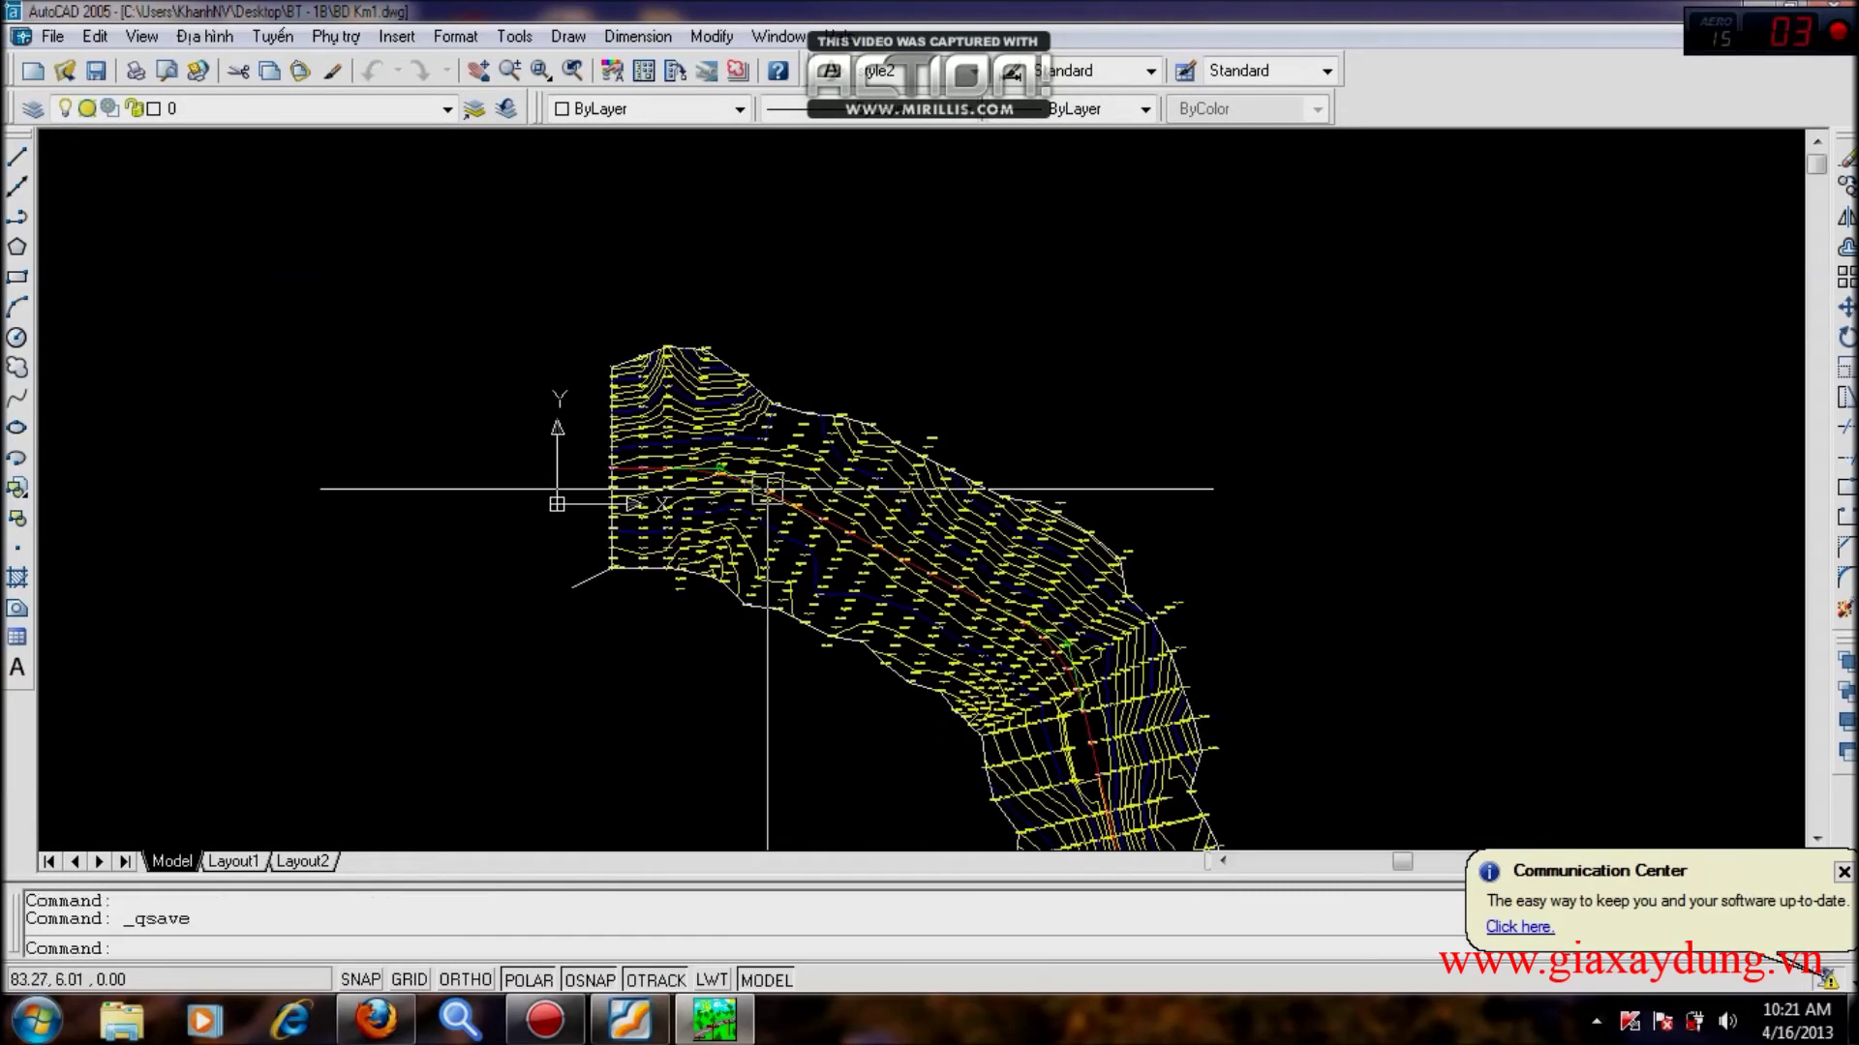
Select several neighbouring contours near the route start and compare them with the surrounding elevation points.
scroll(638, 406, up, 5)
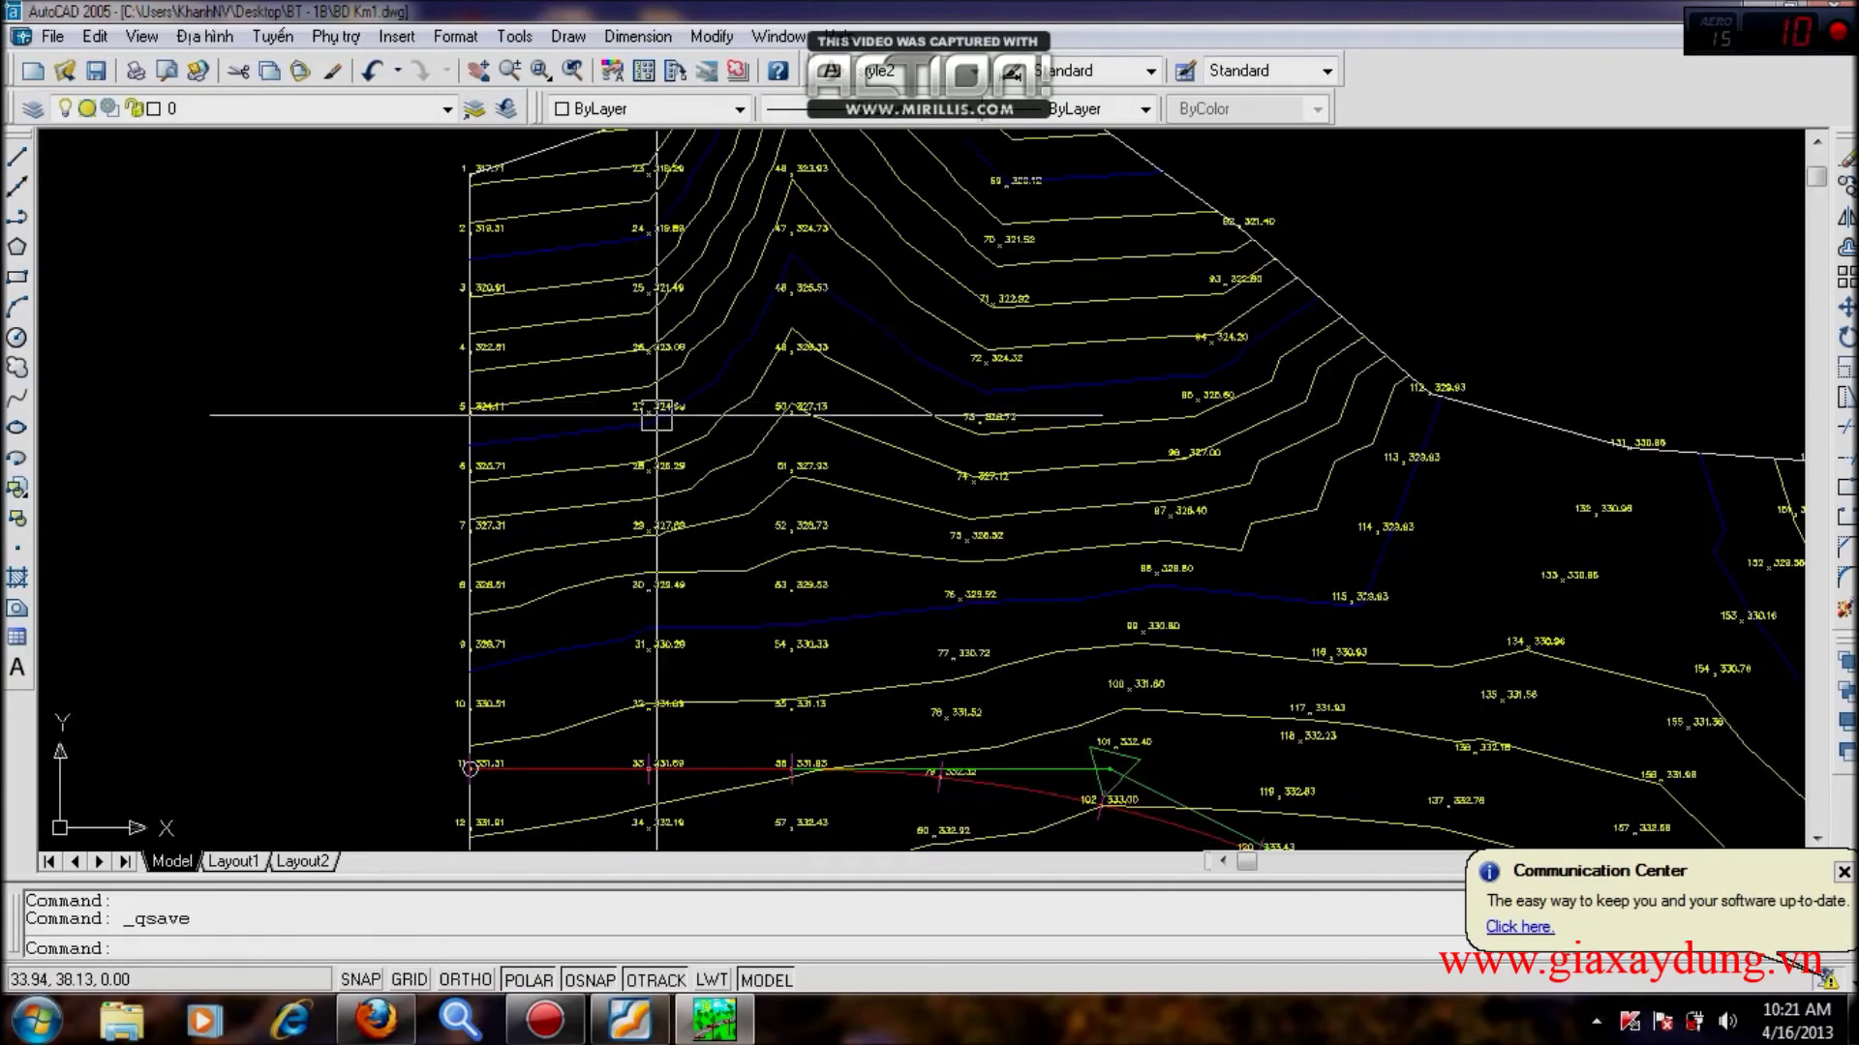
scroll(770, 456, down, 2)
scroll(786, 410, up, 3)
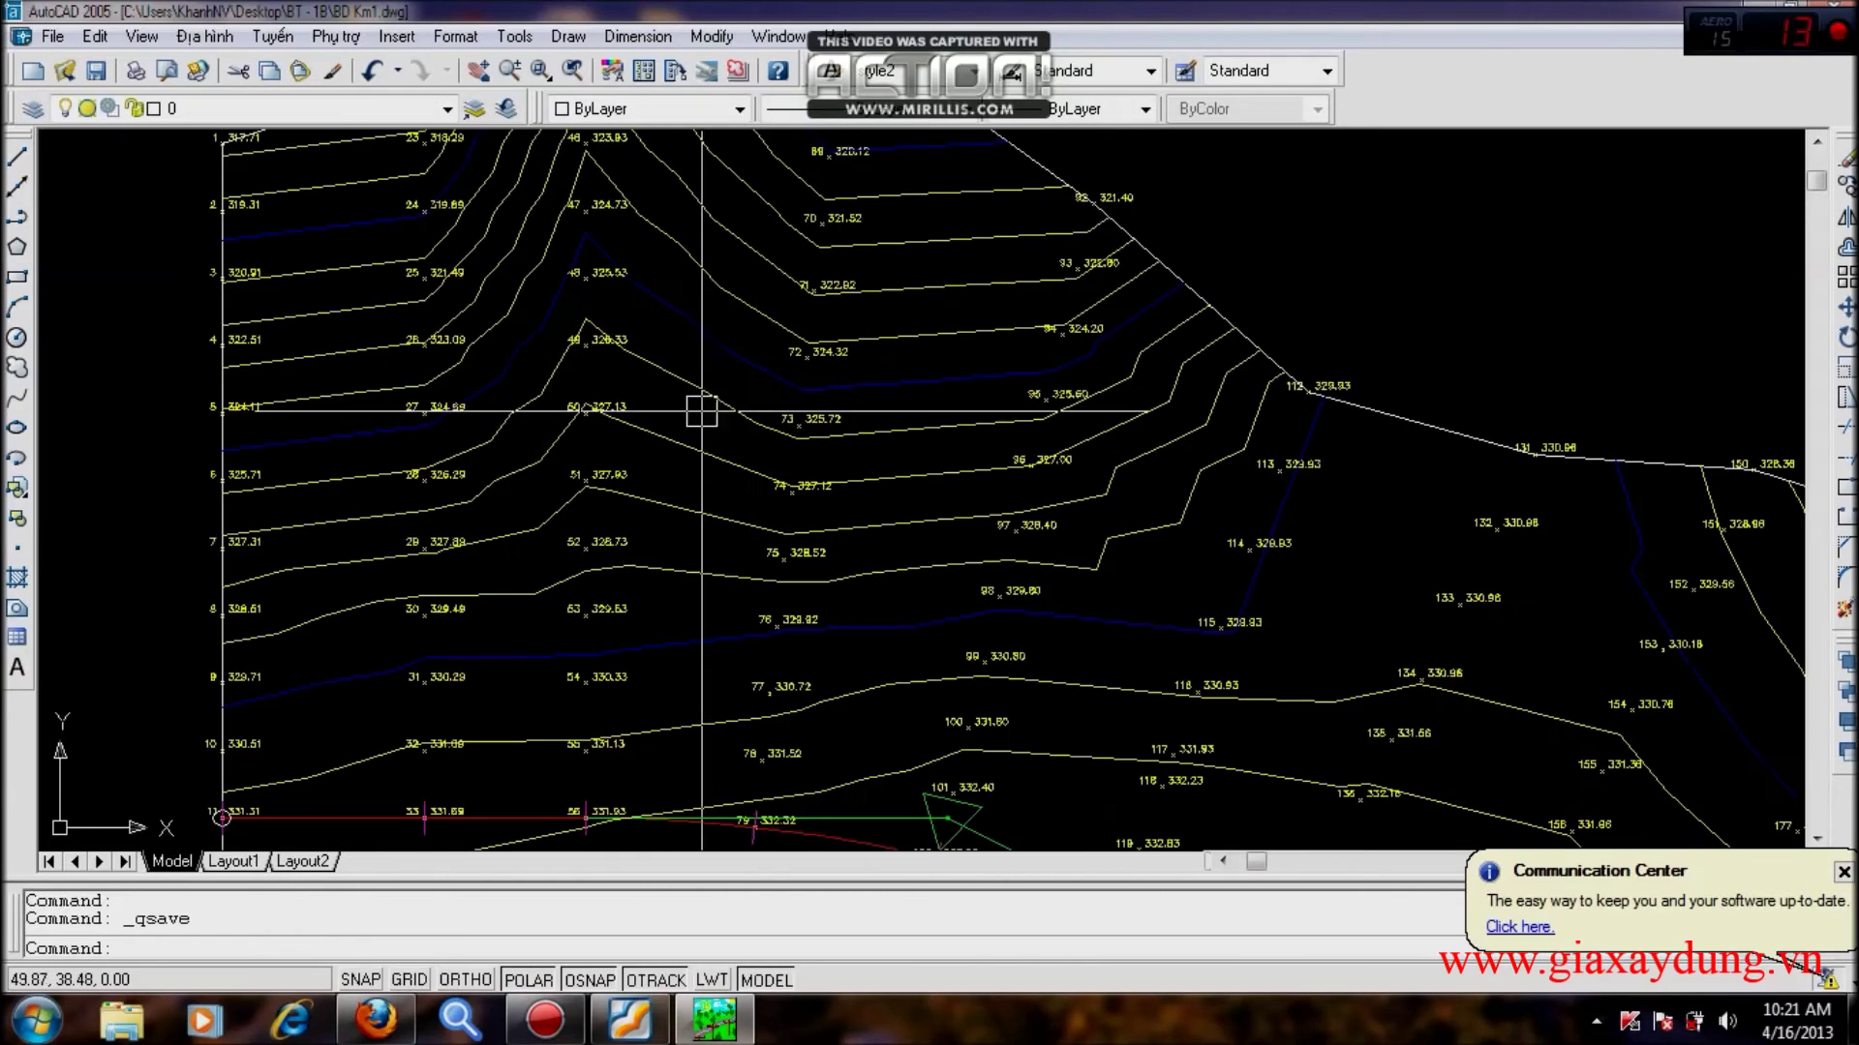
click(703, 392)
click(705, 333)
middle_drag(706, 311, 685, 529)
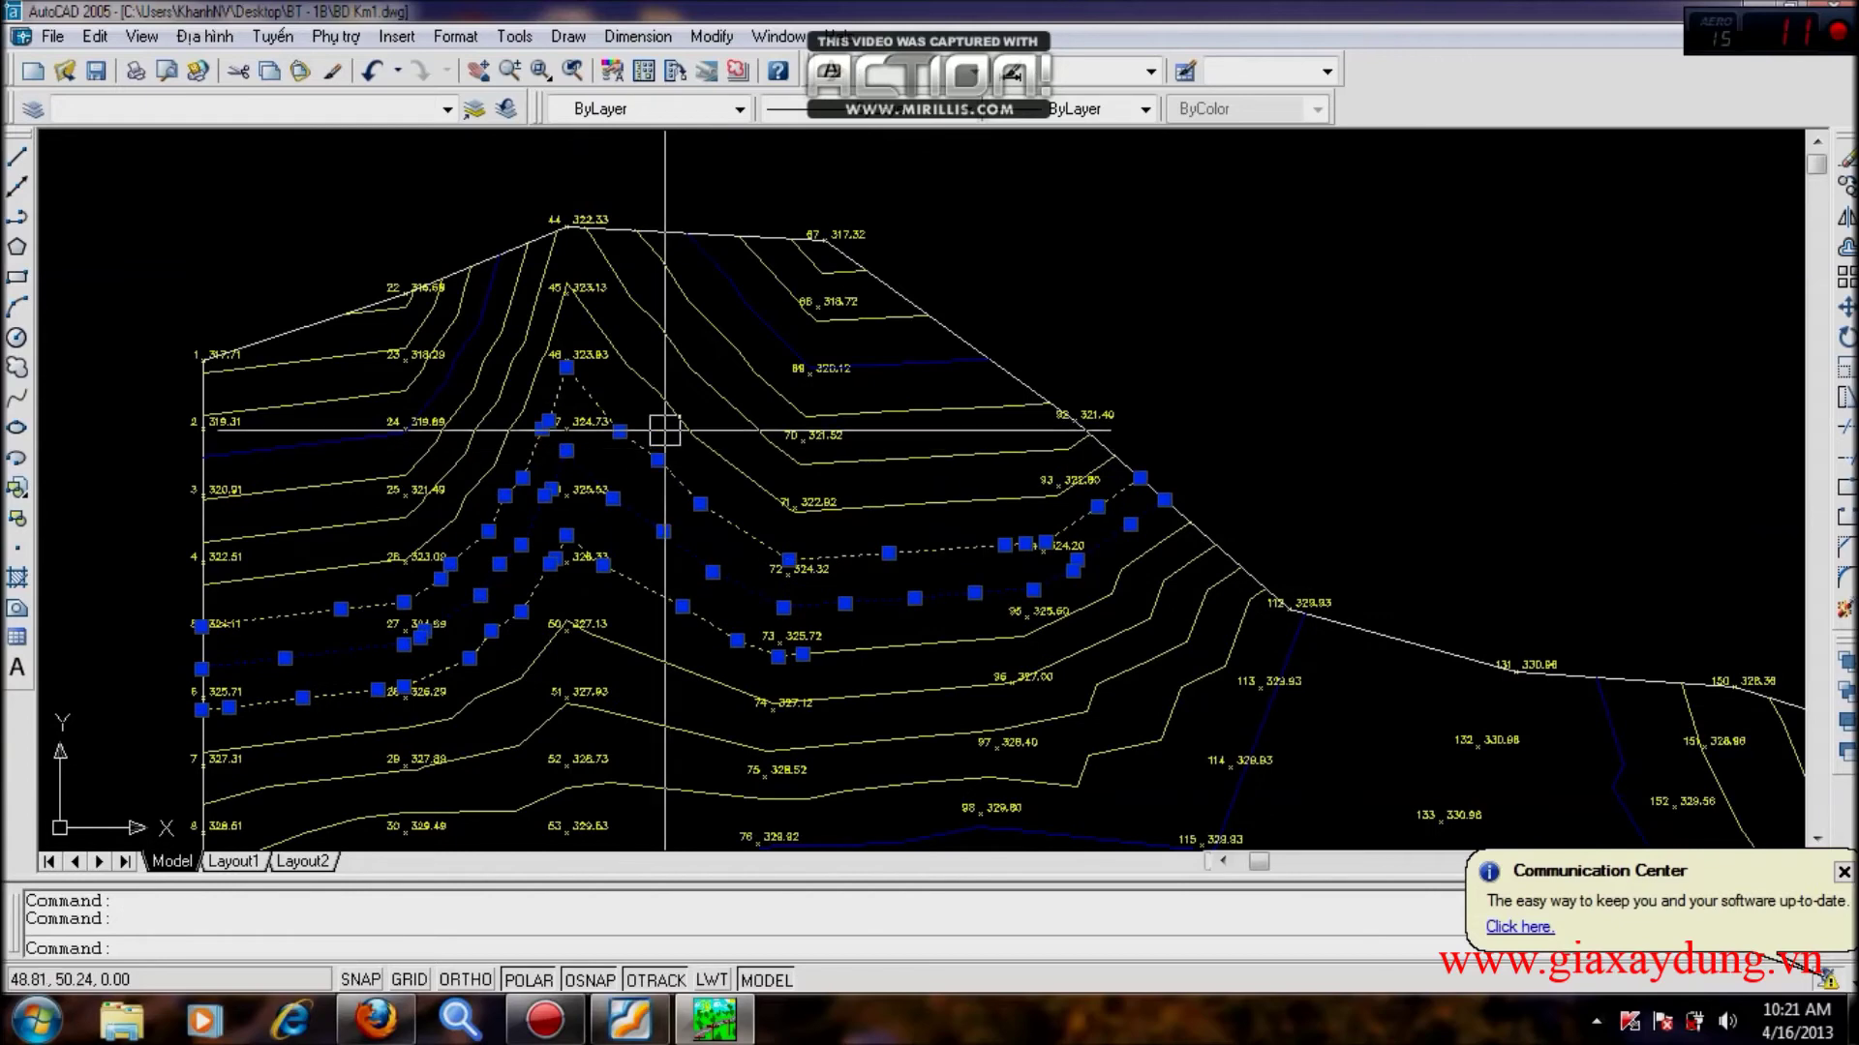
scroll(667, 398, up, 3)
middle_drag(602, 402, 1104, 649)
scroll(827, 422, up, 2)
middle_drag(896, 349, 813, 552)
click(850, 506)
click(696, 515)
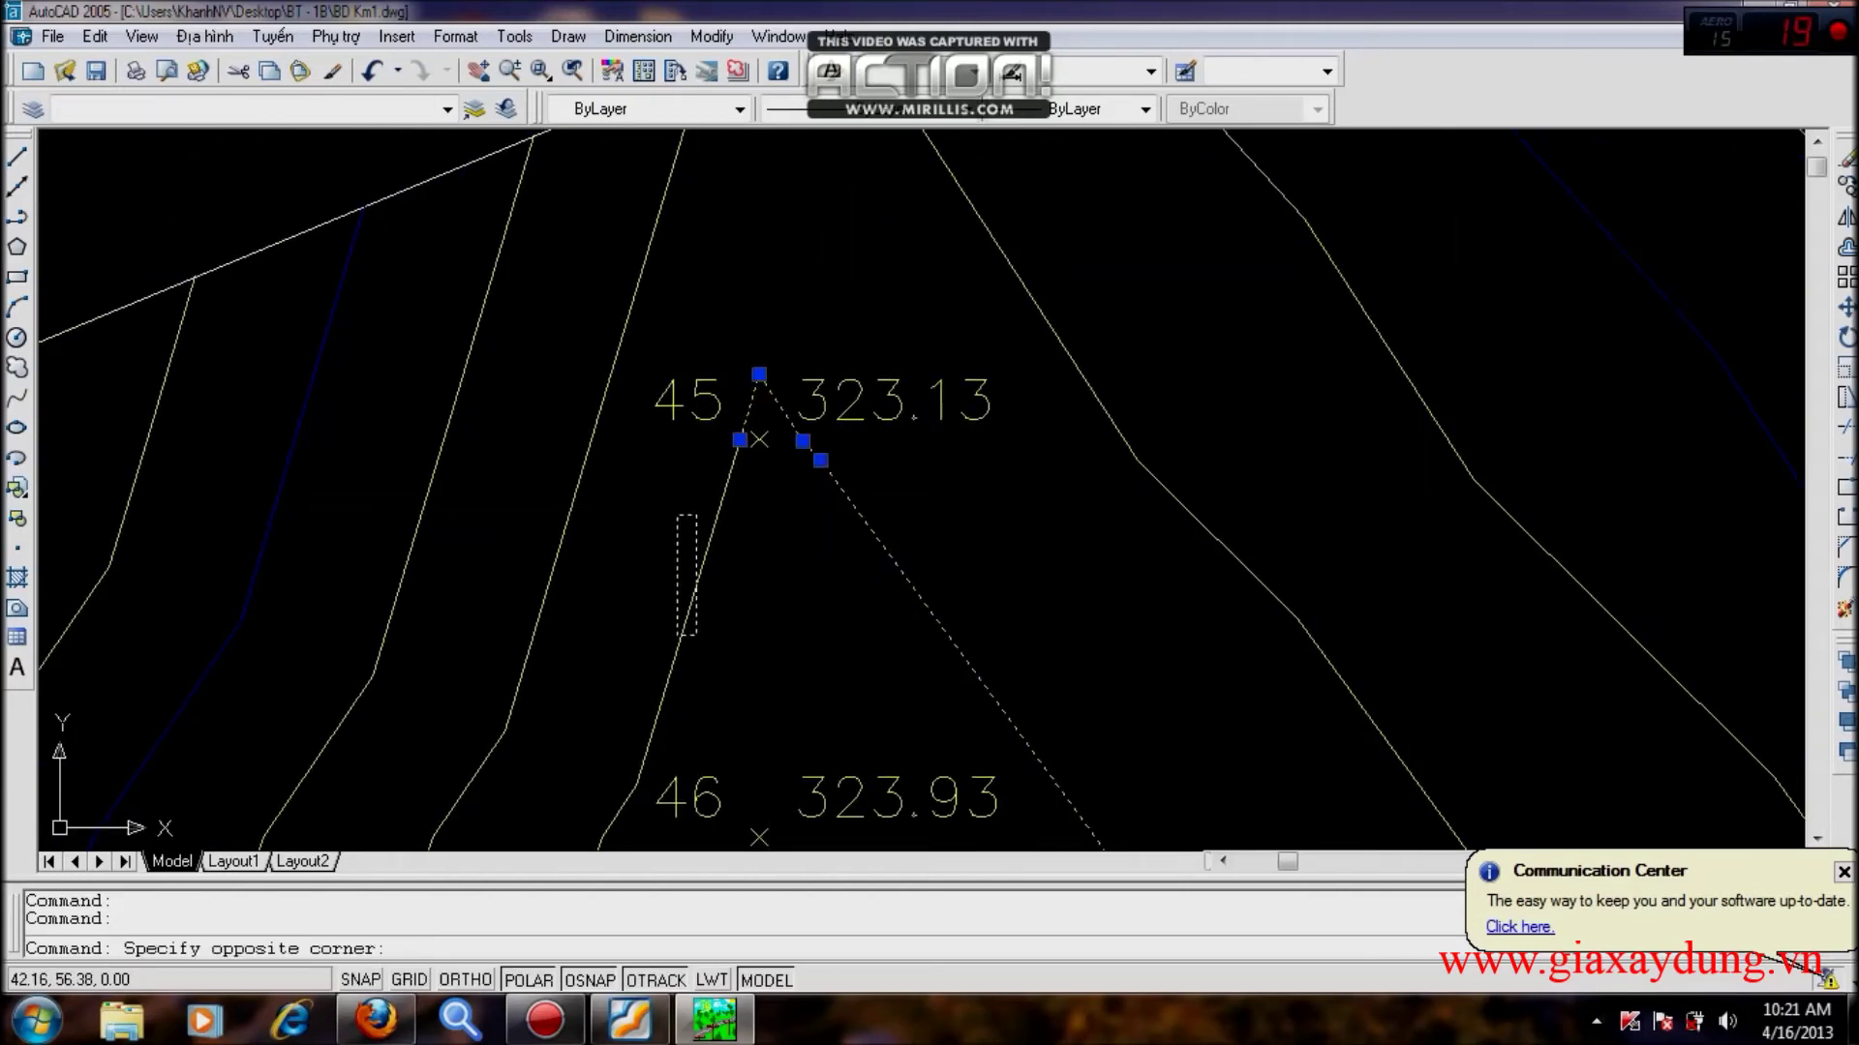
click(674, 642)
scroll(715, 370, down, 7)
scroll(751, 455, up, 2)
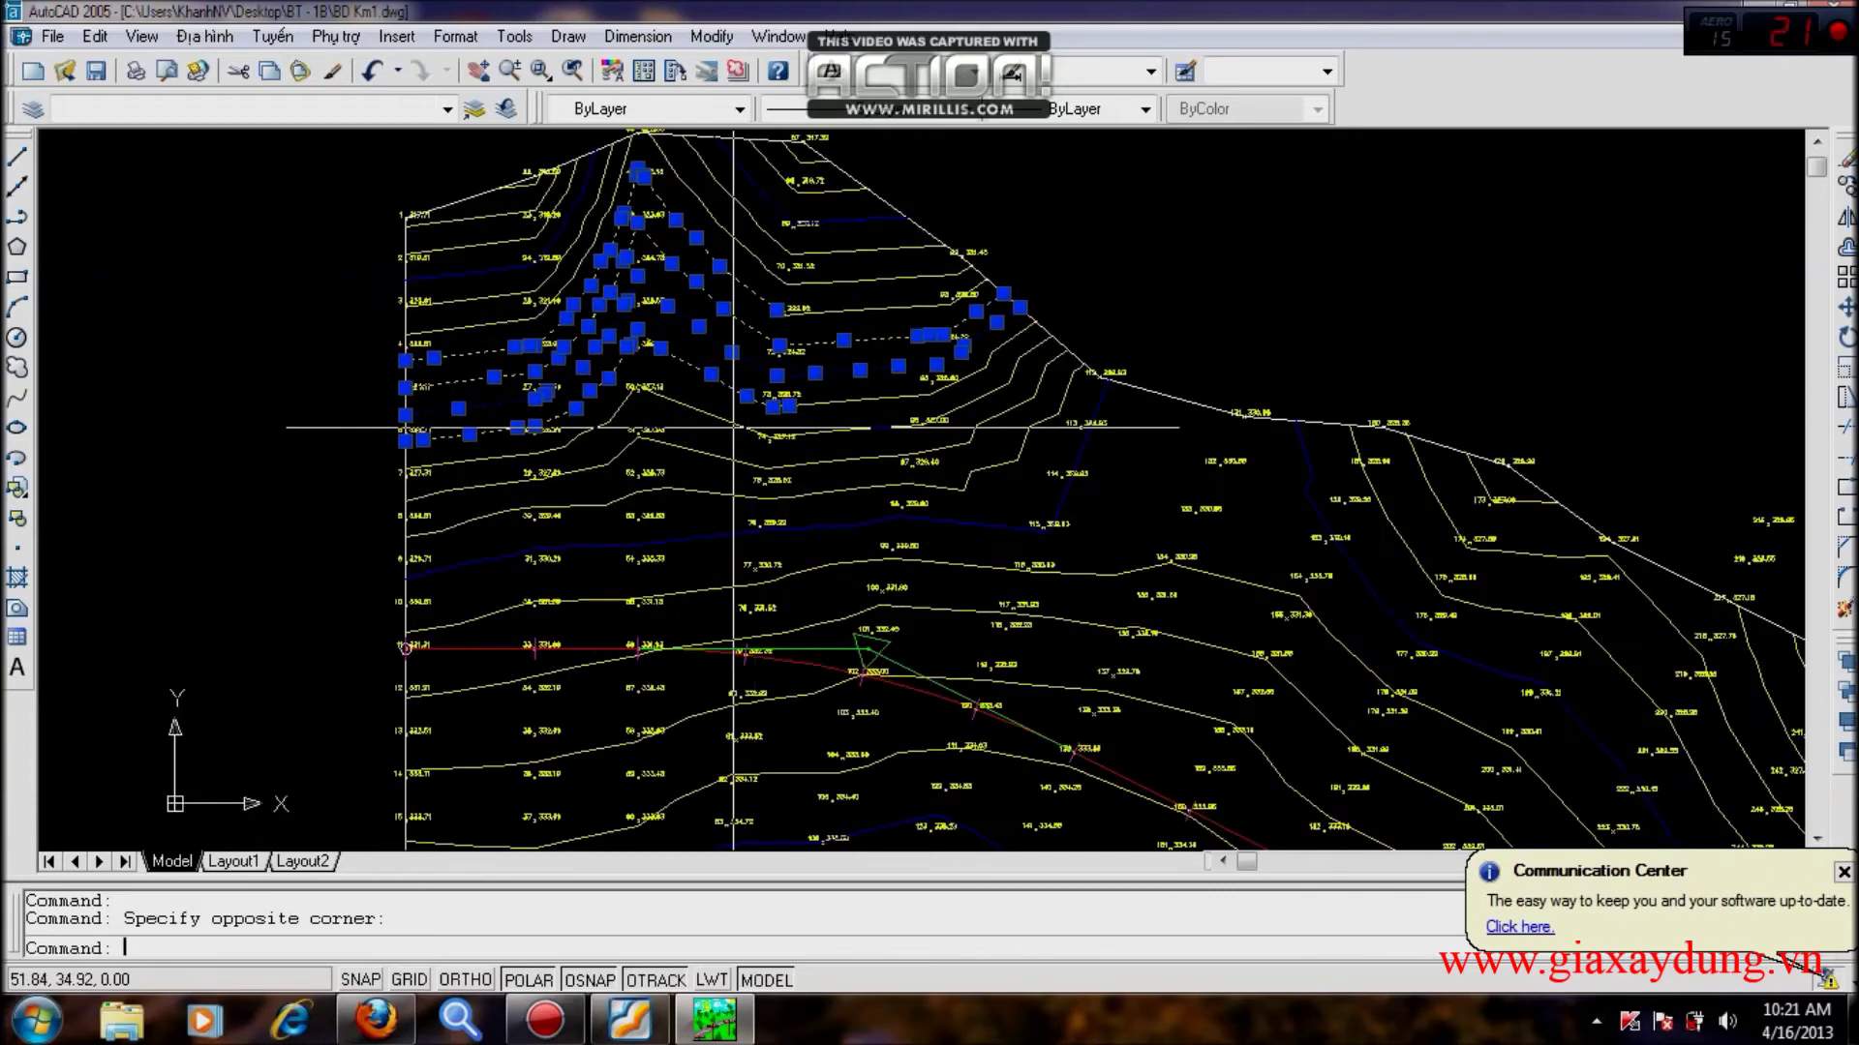
Clear the selection and inspect the contour lines near the route start one at a time.
key(Escape)
scroll(728, 397, up, 1)
click(717, 375)
scroll(709, 358, up, 1)
middle_drag(697, 286, 707, 535)
click(675, 523)
key(Escape)
click(685, 425)
key(Escape)
click(689, 346)
key(Escape)
click(750, 282)
key(Escape)
Examine the generated contours along the rest of the survey corridor, including the bend.
scroll(727, 400, down, 3)
middle_drag(1023, 665, 759, 414)
middle_drag(1044, 751, 787, 817)
scroll(776, 497, down, 4)
scroll(858, 674, up, 3)
middle_drag(830, 468, 975, 739)
scroll(569, 394, up, 7)
scroll(647, 436, down, 10)
middle_drag(647, 435, 618, 395)
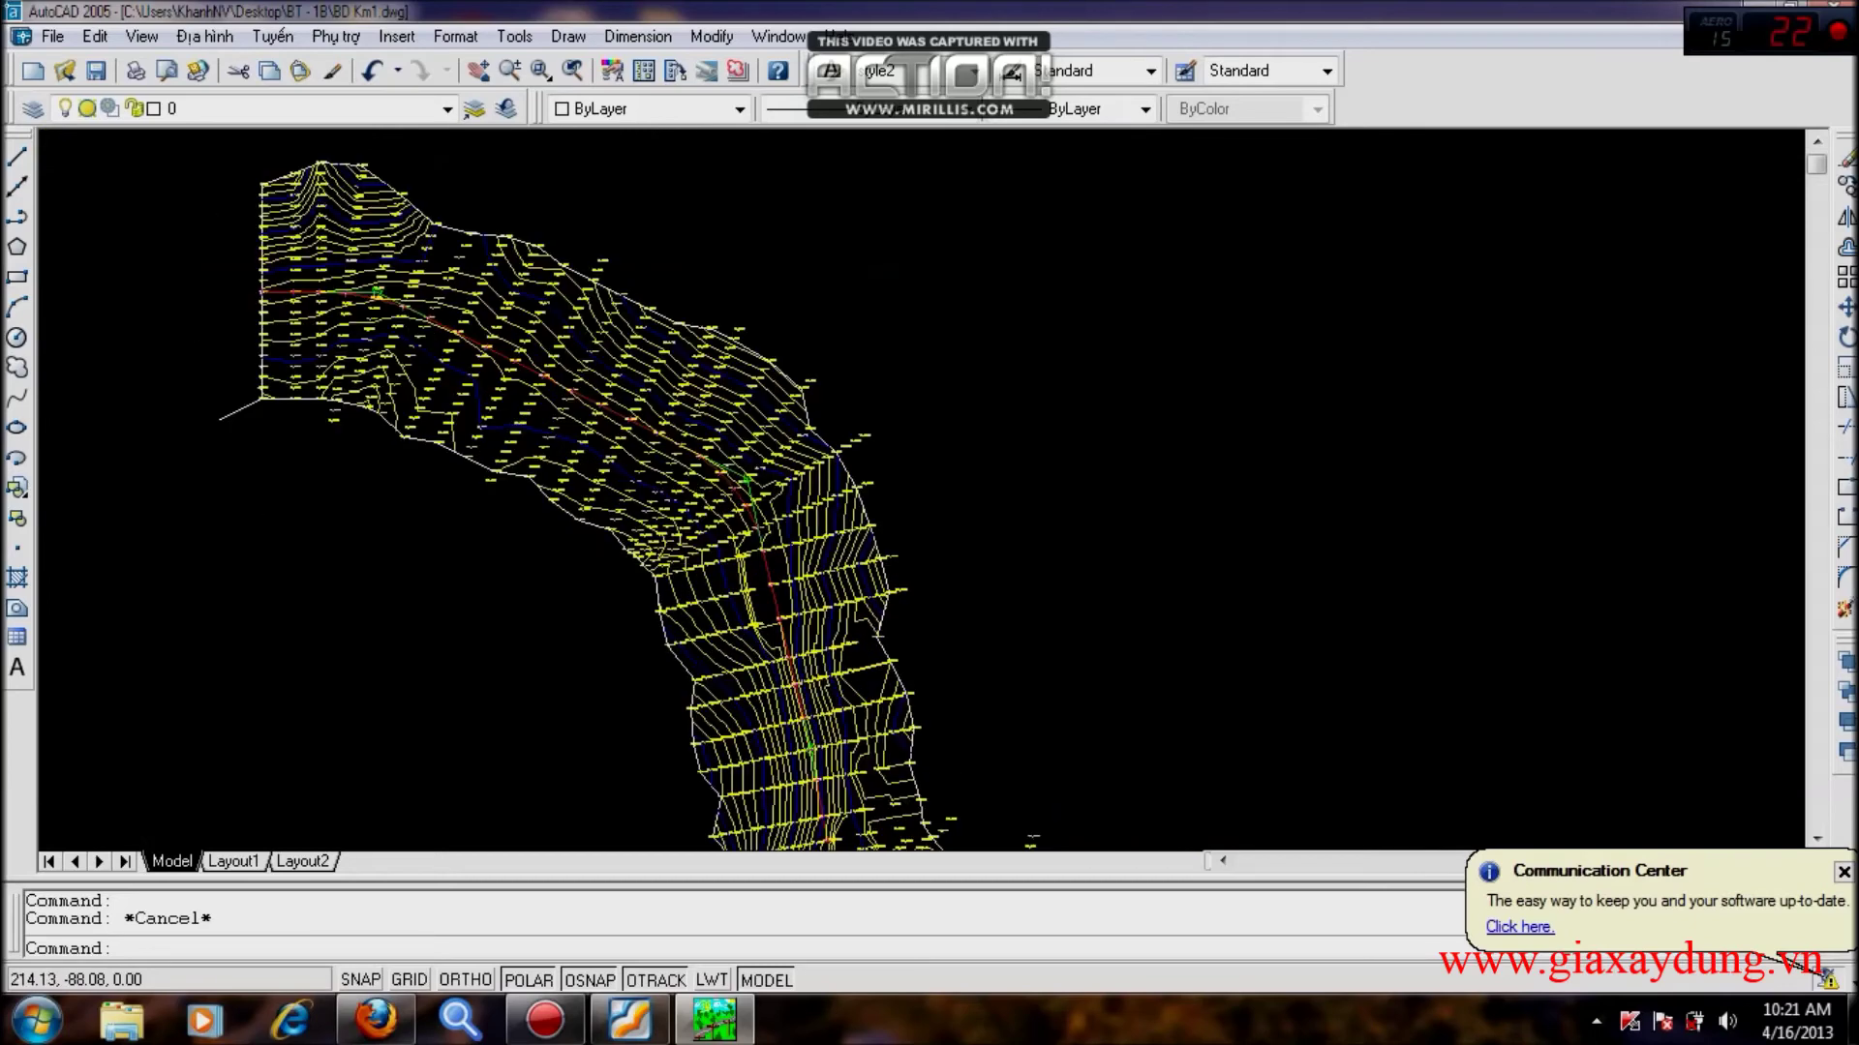
scroll(779, 565, up, 2)
key(Escape)
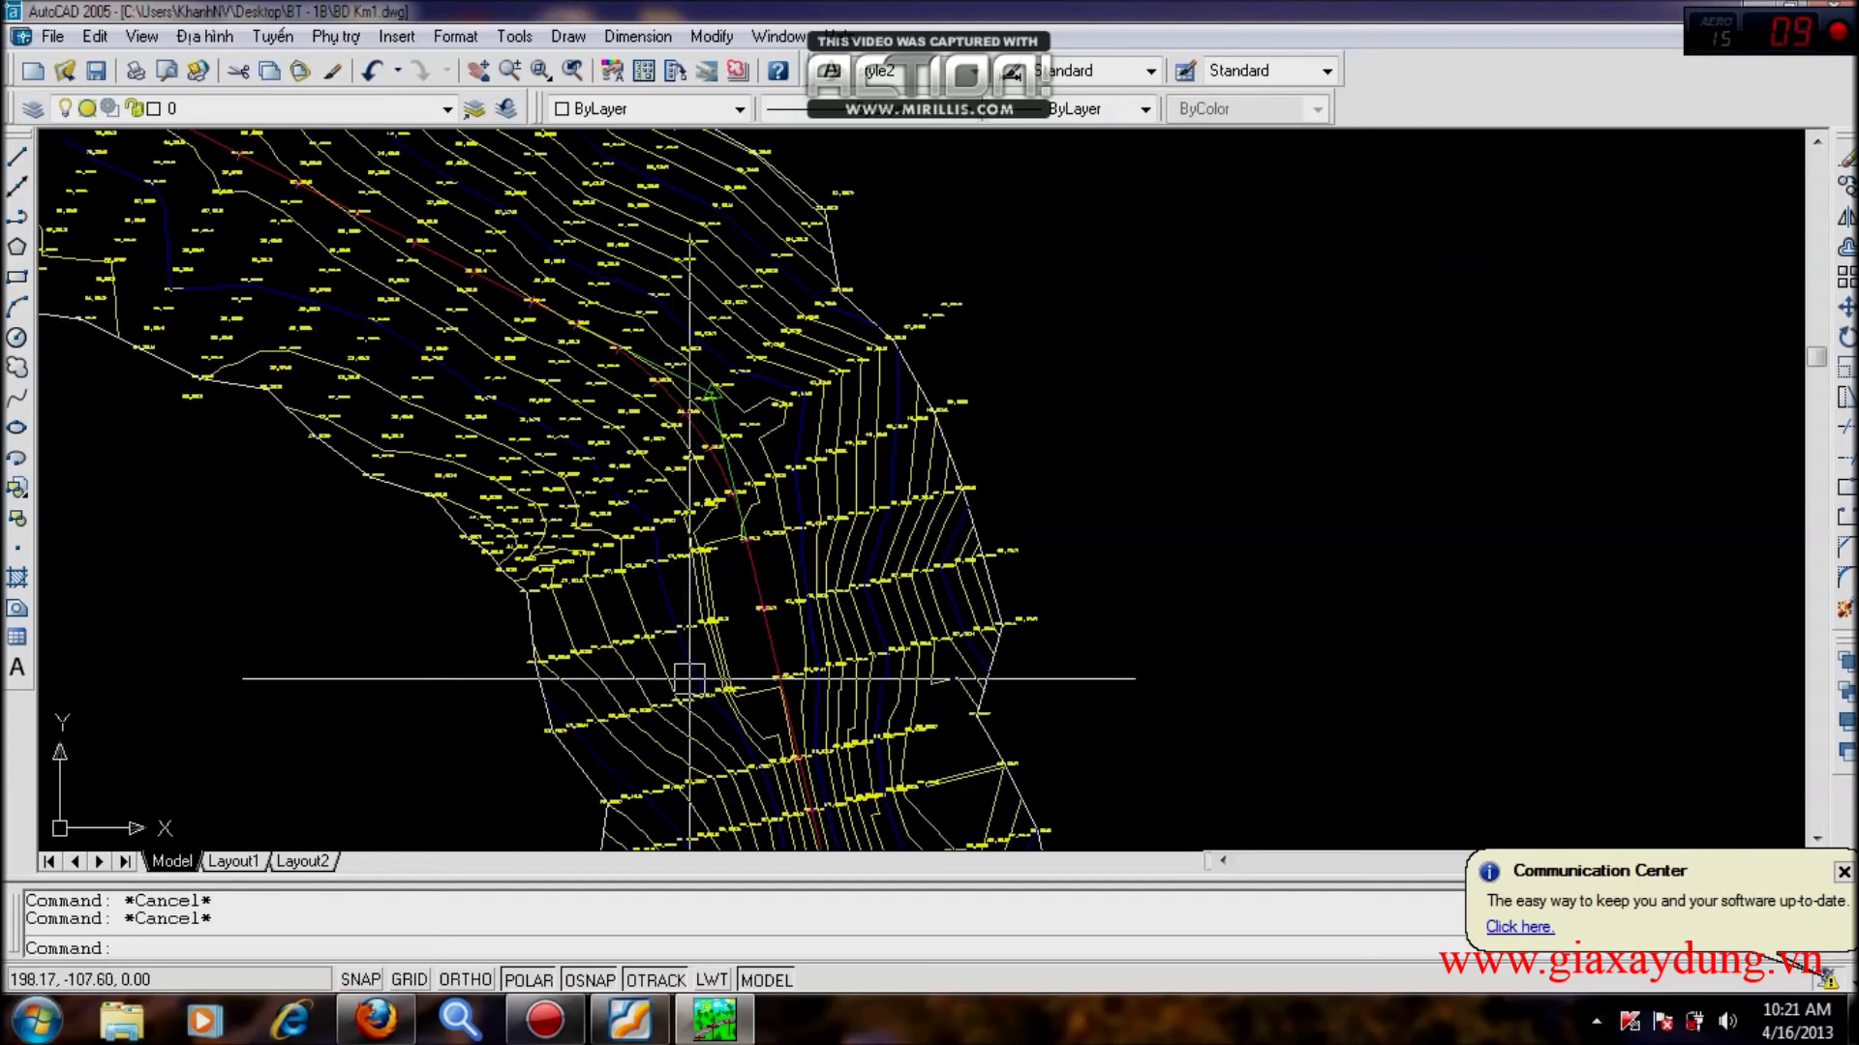
middle_drag(655, 601, 862, 574)
scroll(863, 574, down, 1)
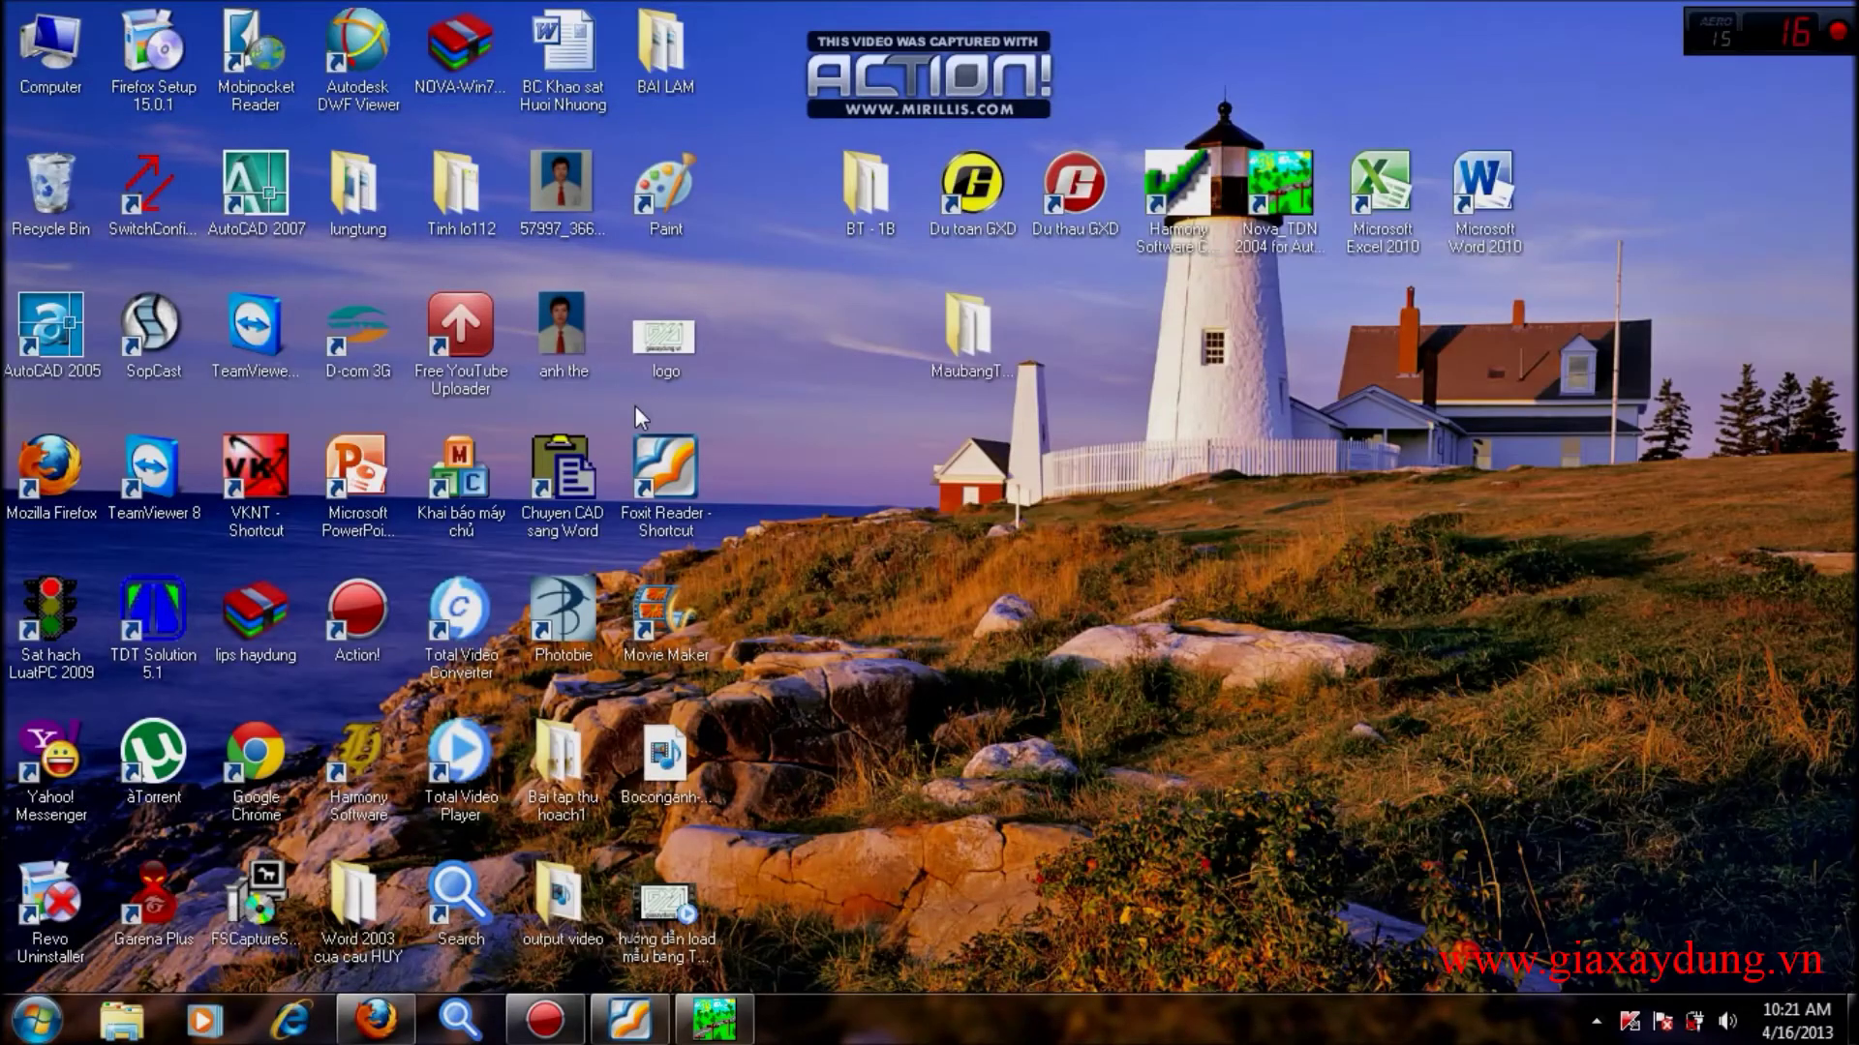
Go to the set up\AUTOCAD 2005 folder on the Work (E:) drive and launch the setup application.
double_click(39, 55)
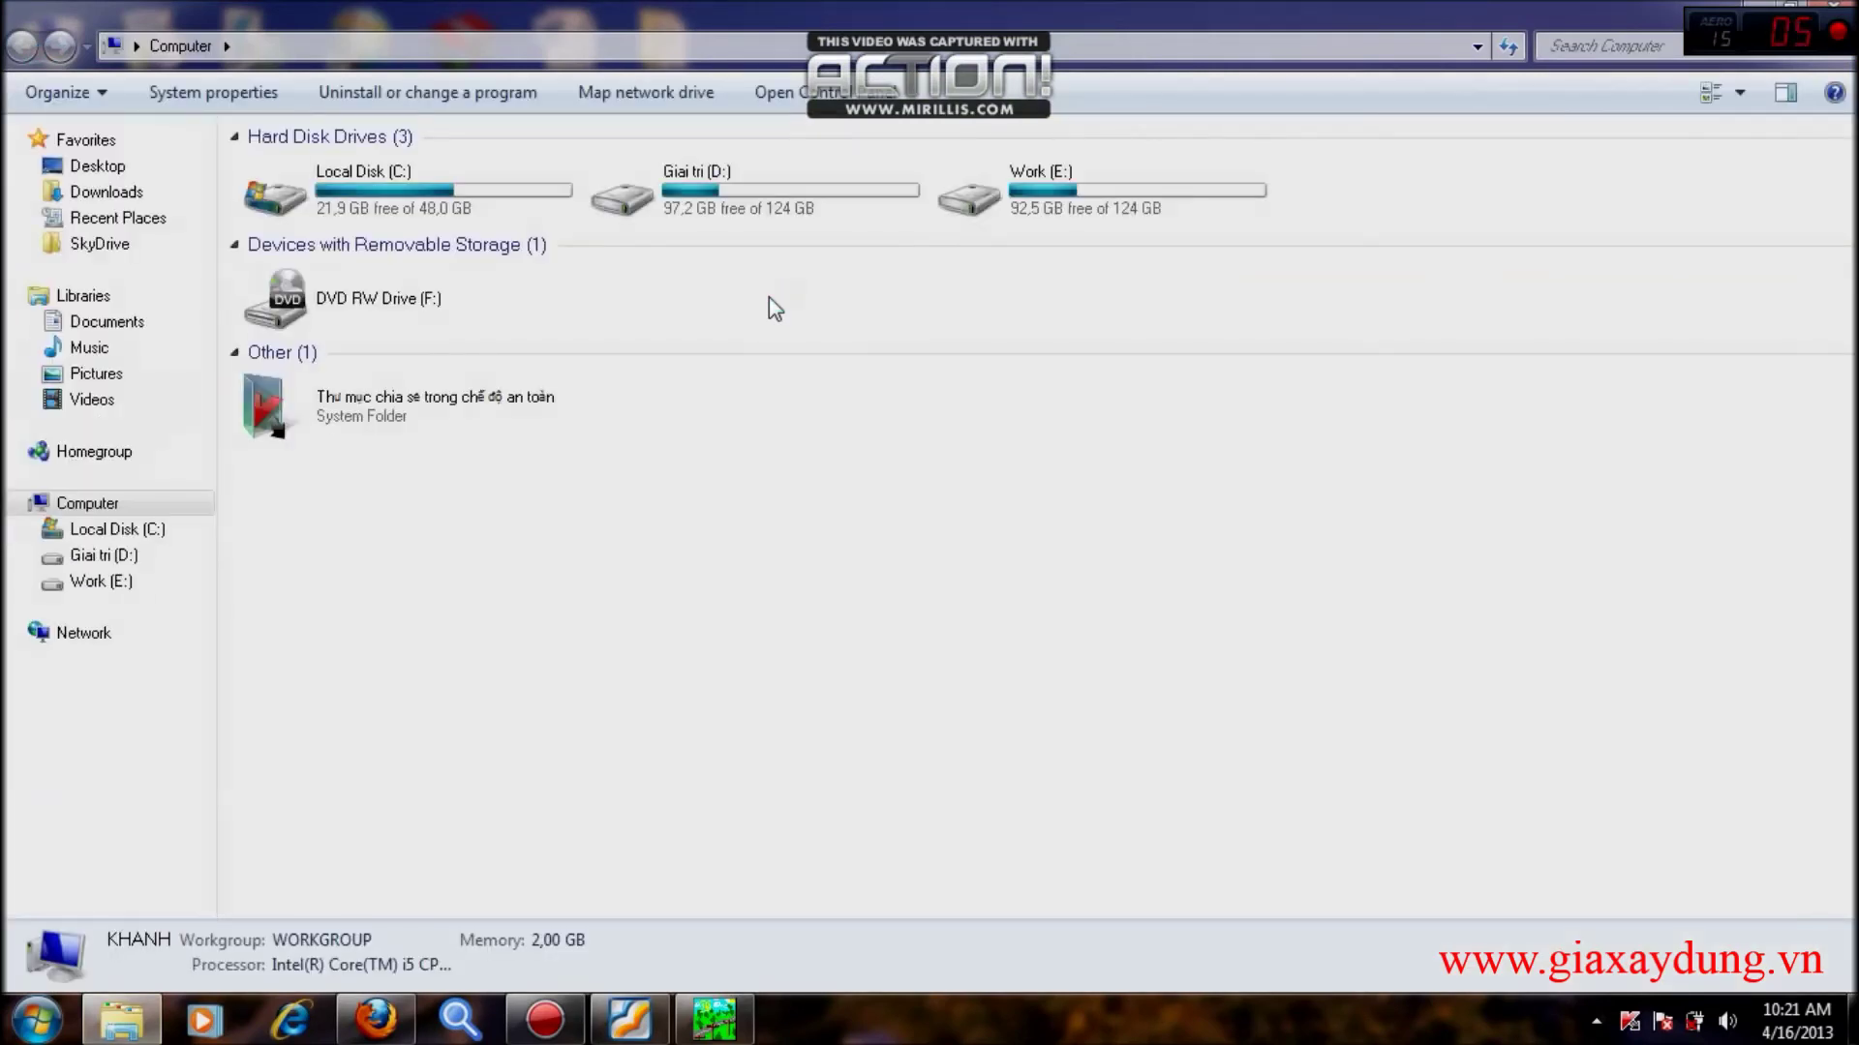
click(995, 190)
double_click(954, 182)
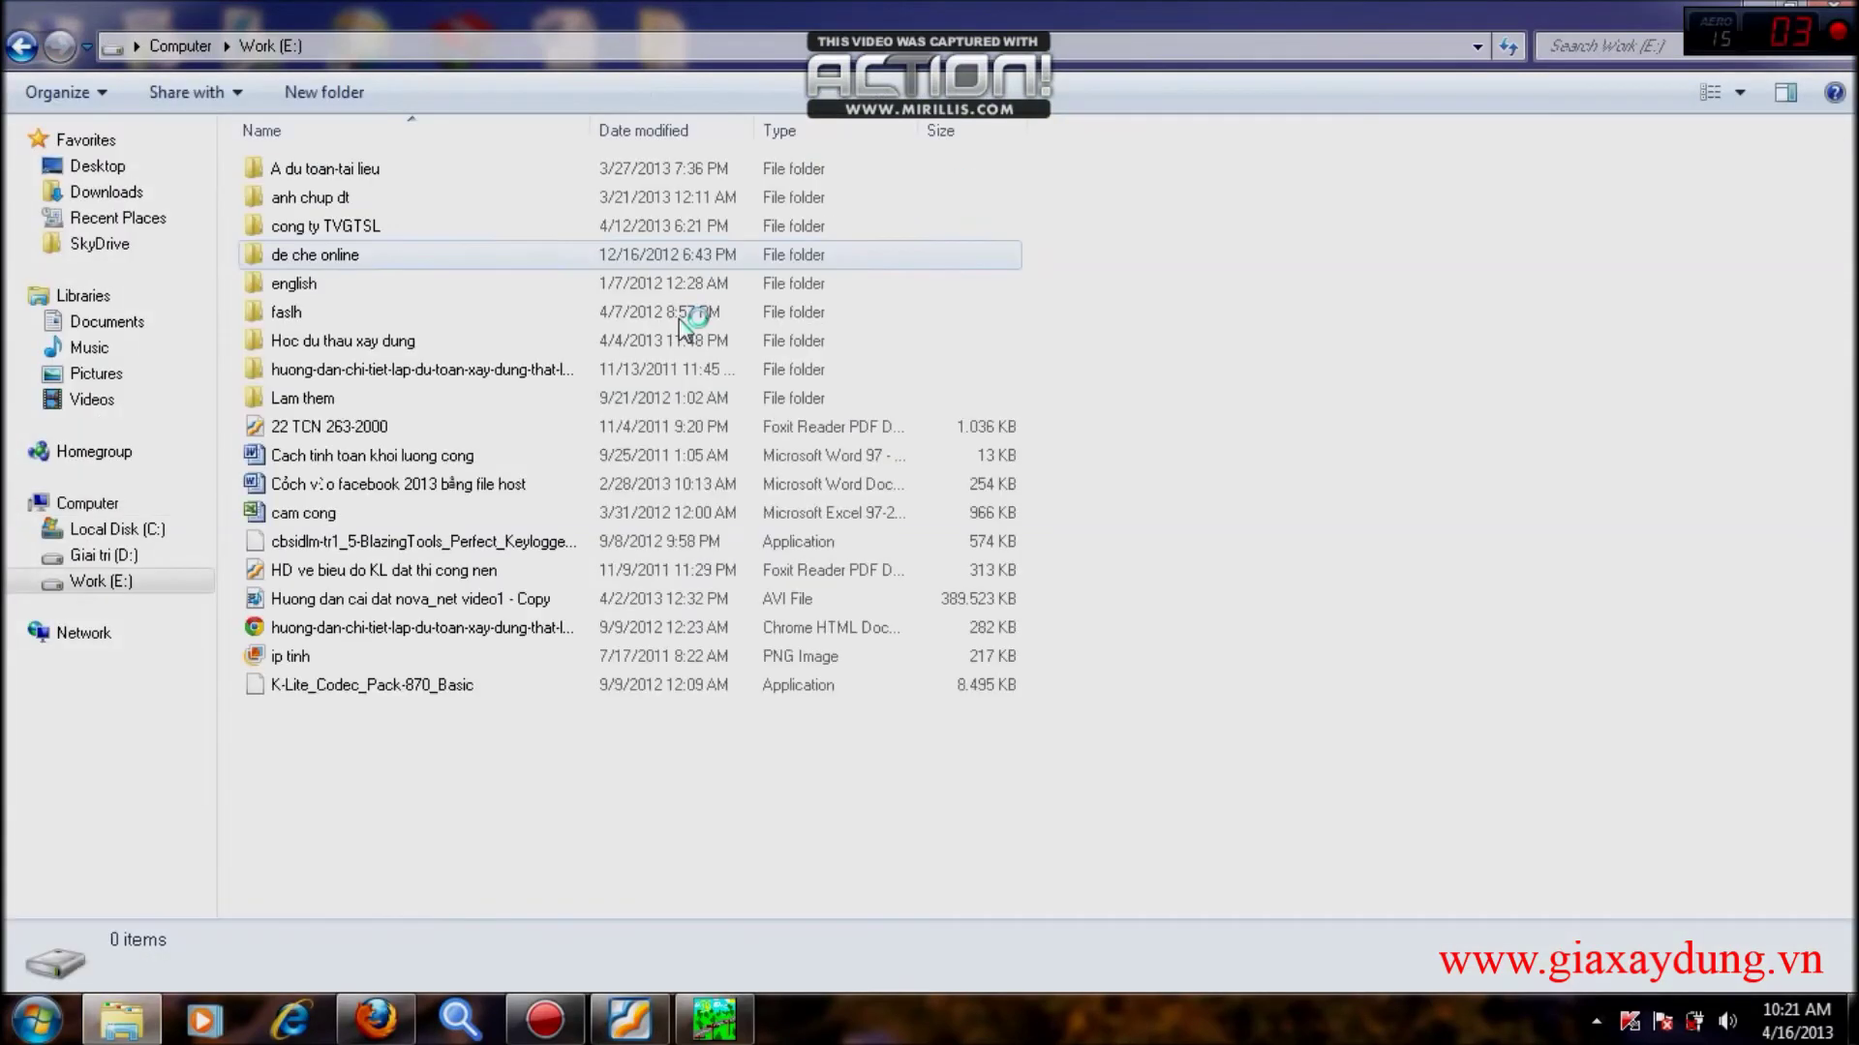
double_click(334, 549)
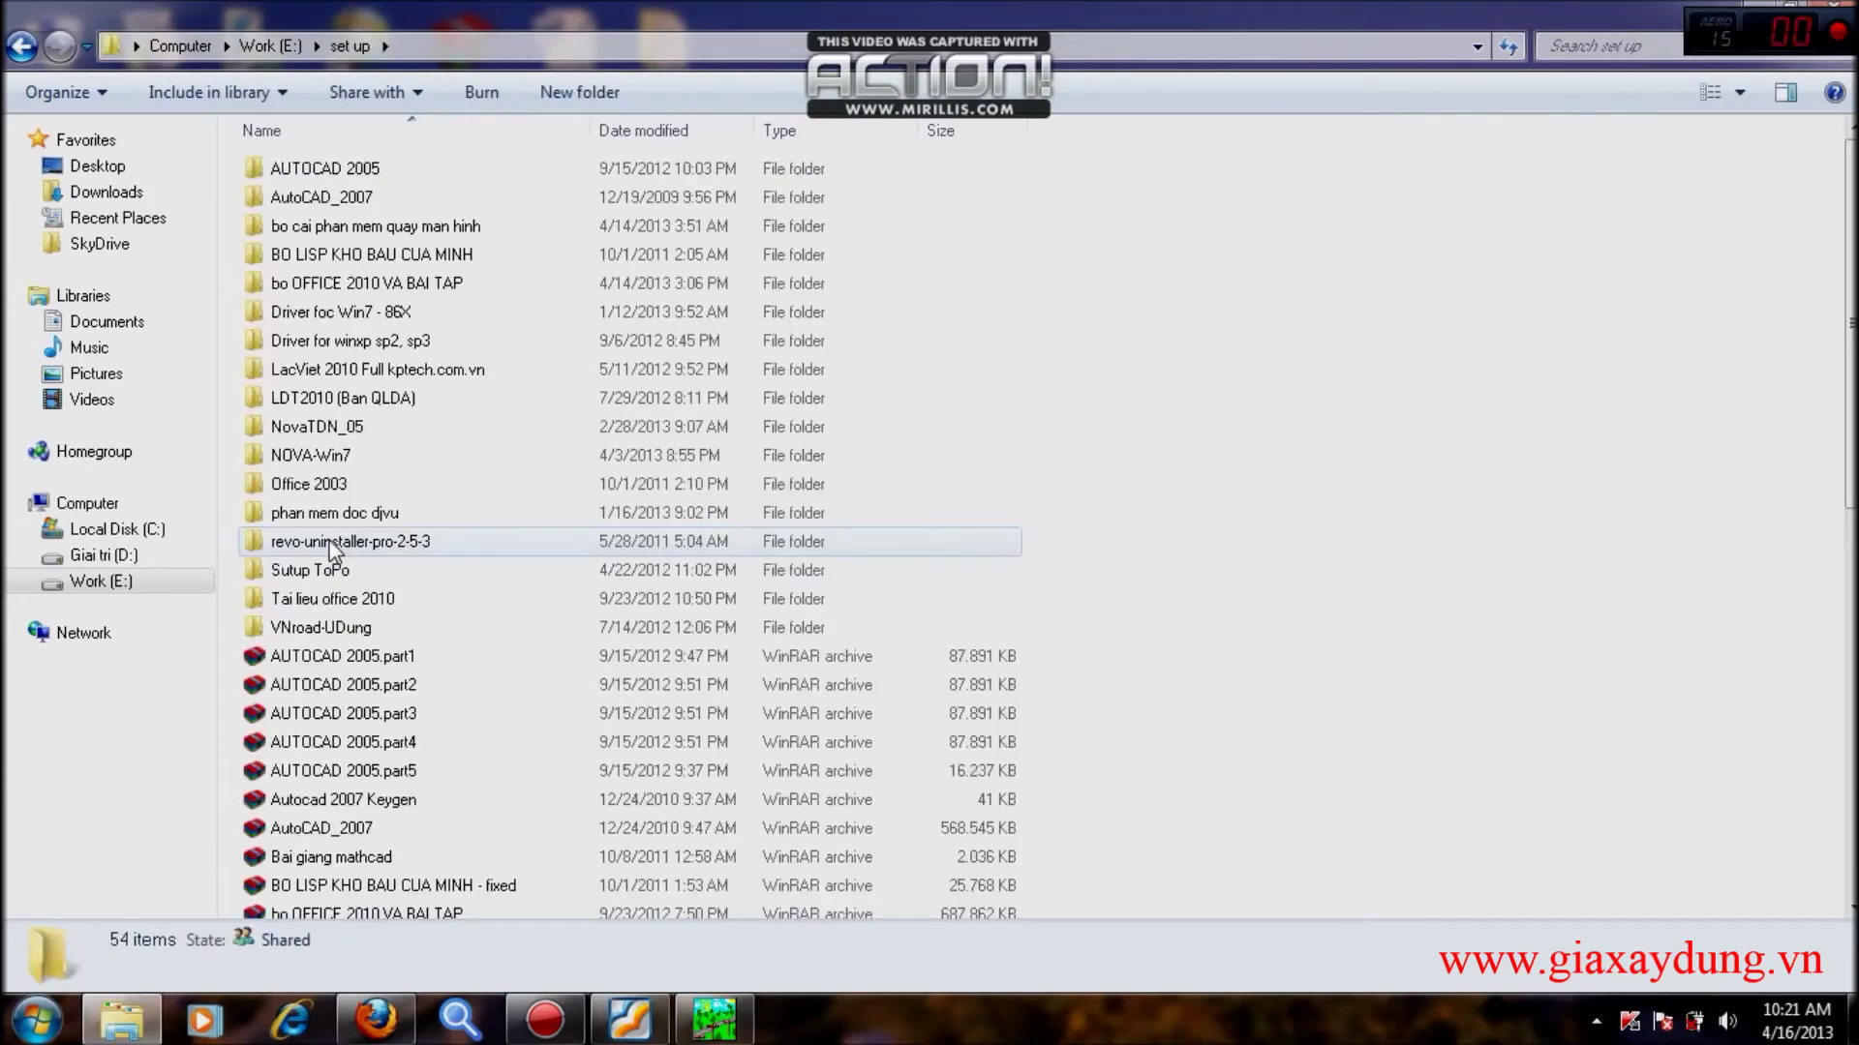
click(371, 170)
double_click(367, 164)
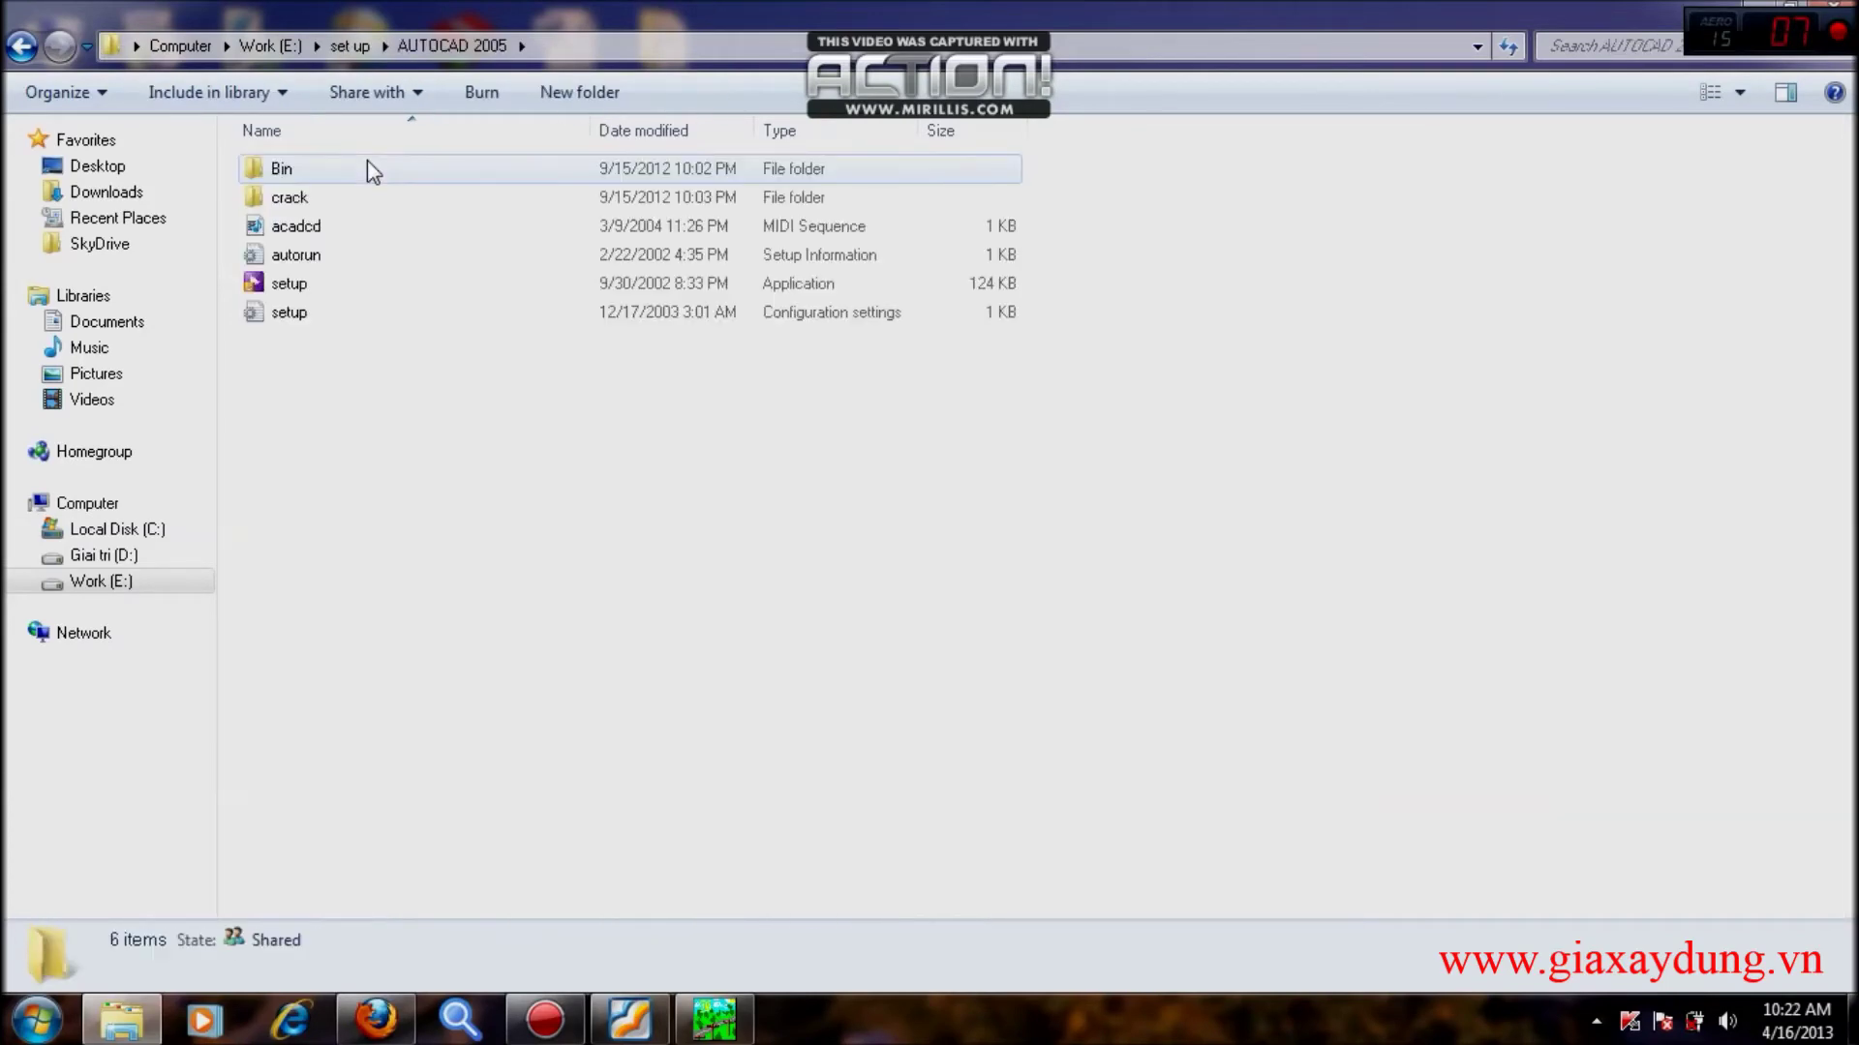
double_click(300, 293)
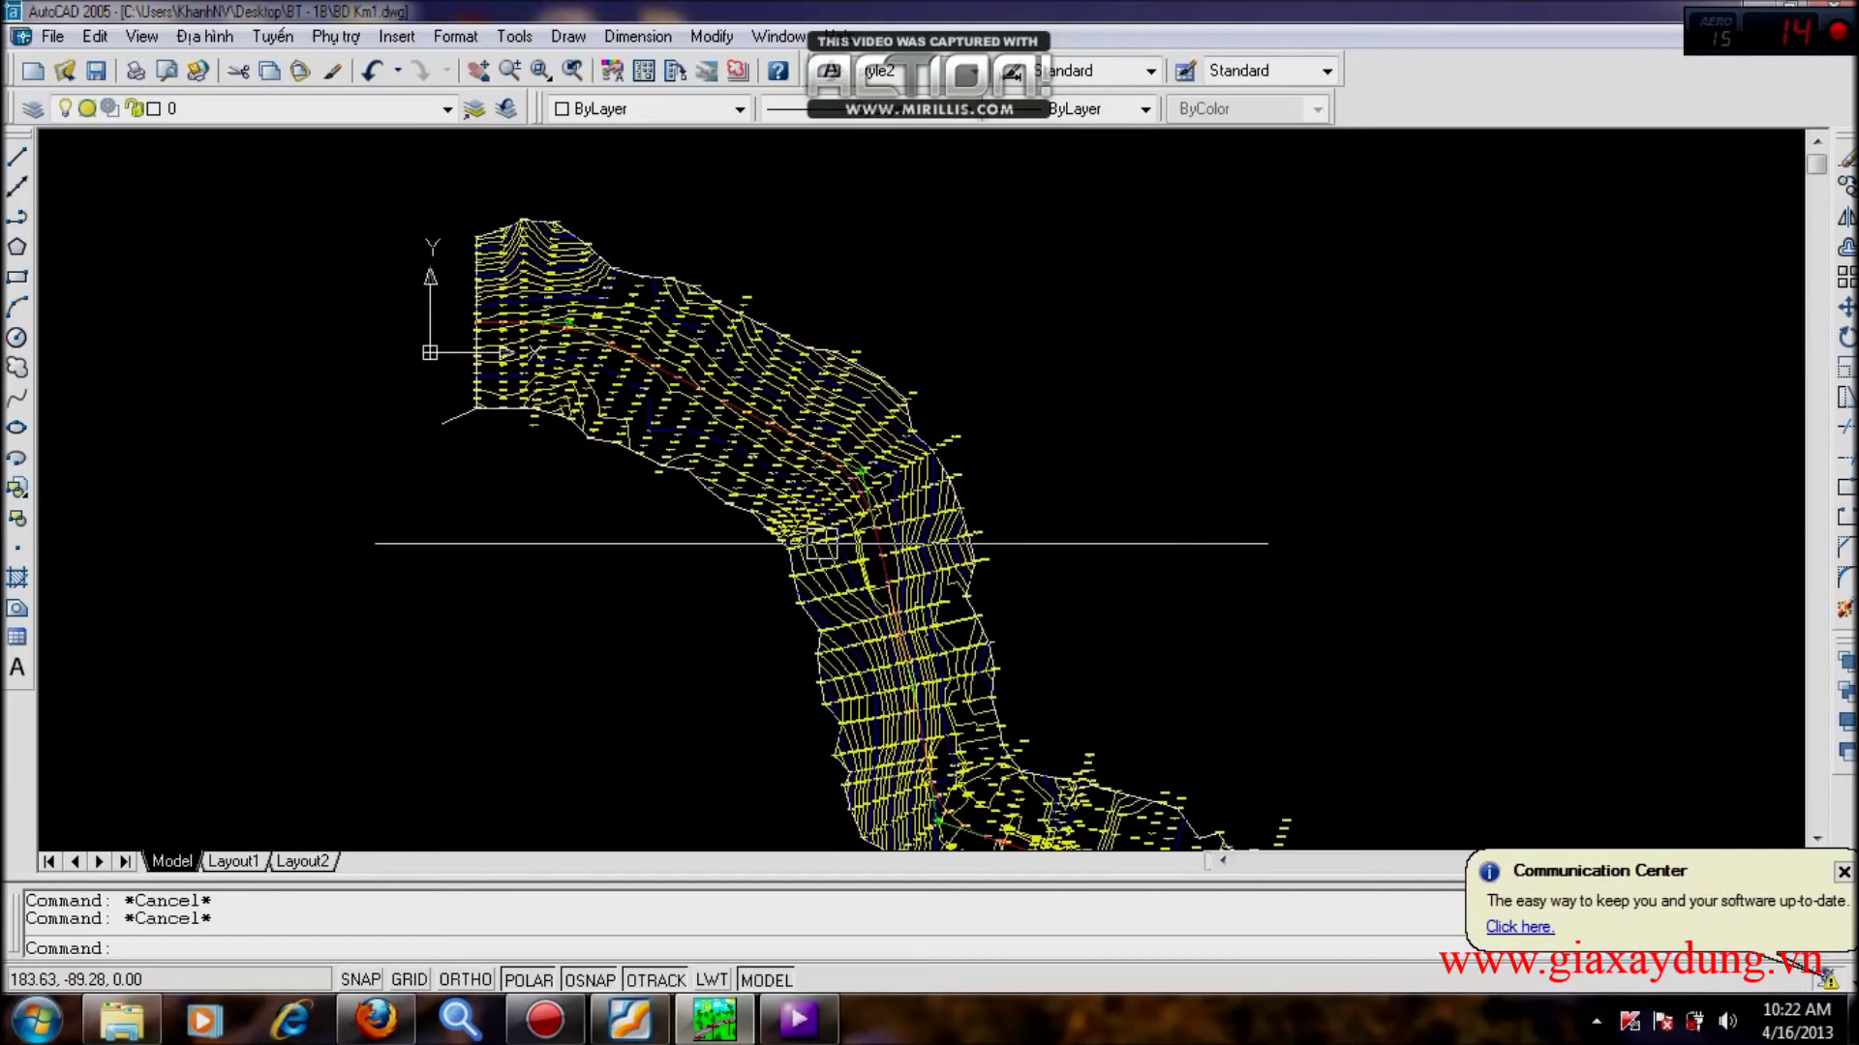
Return to AutoCAD, save the BD Km1 drawing and close the program.
scroll(821, 544, down, 5)
key(ctrl+s)
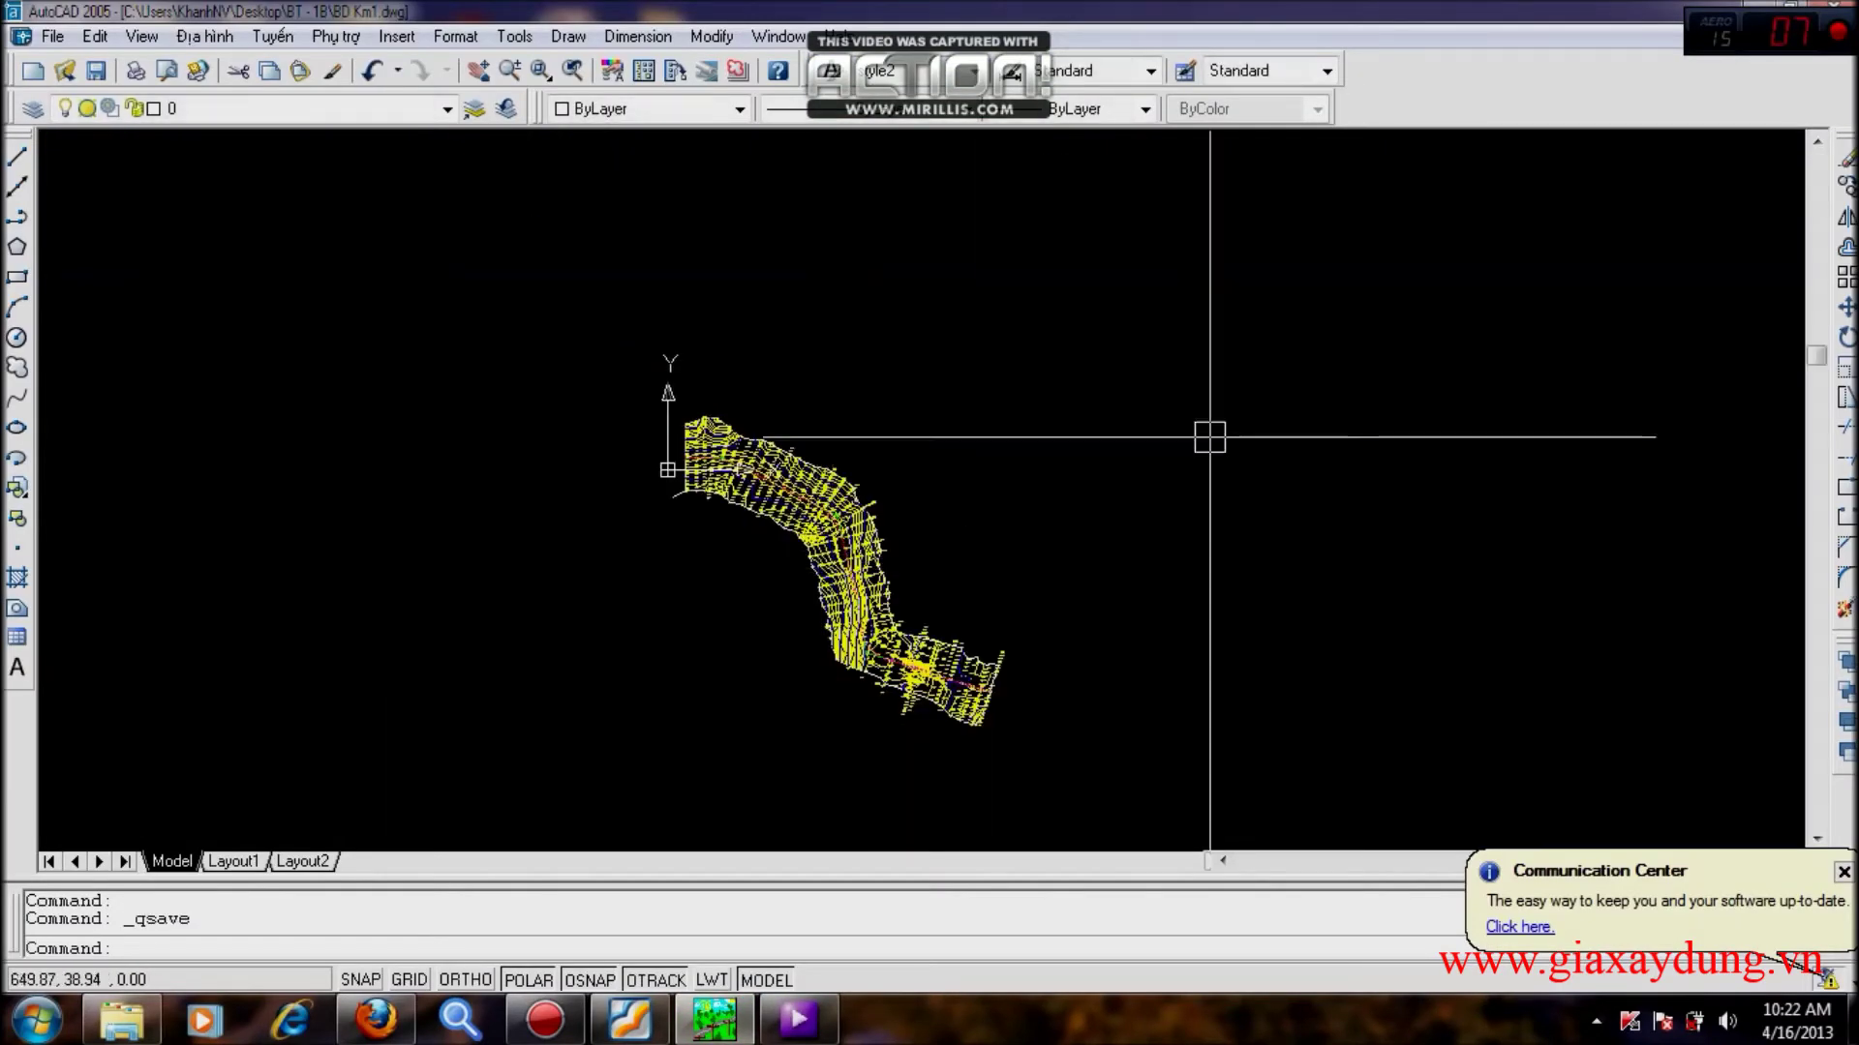
click(1830, 6)
click(949, 563)
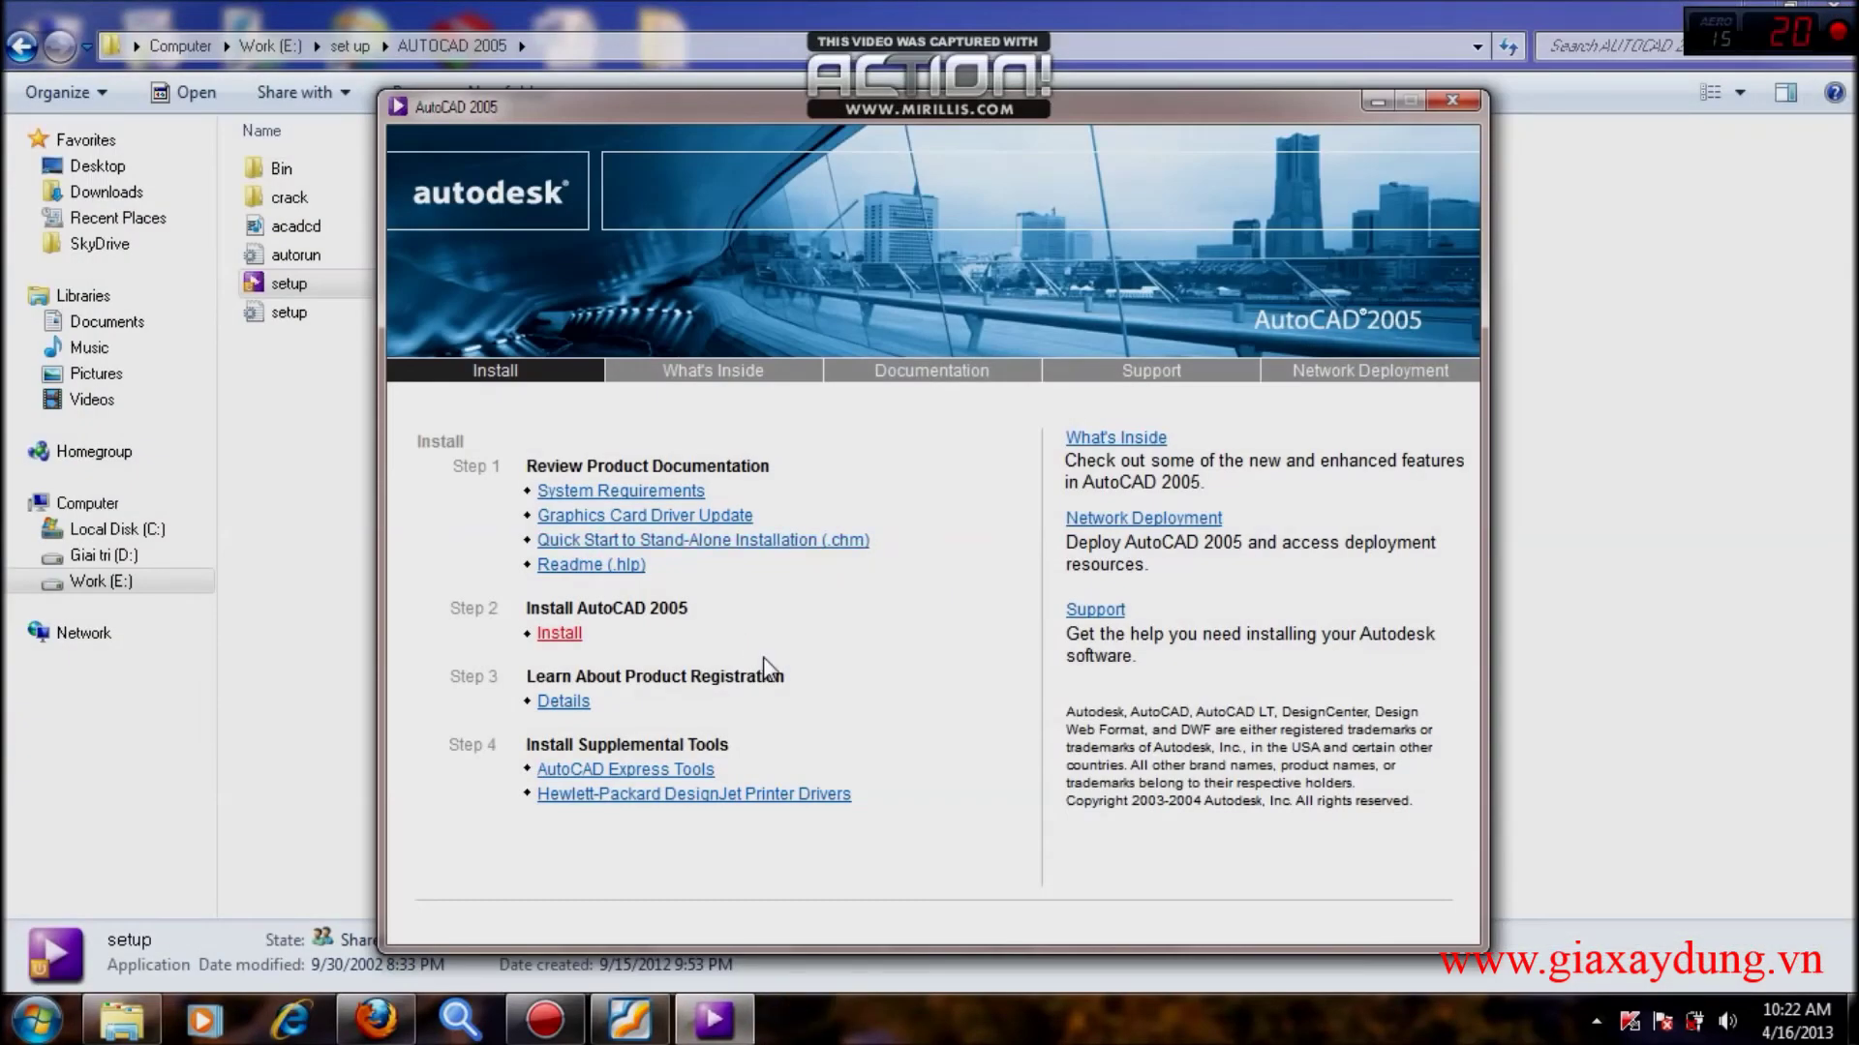
Start the AutoCAD Express Tools installer from the supplemental tools and proceed through its Volumes 1-9 uninstall wizard.
click(674, 770)
click(463, 728)
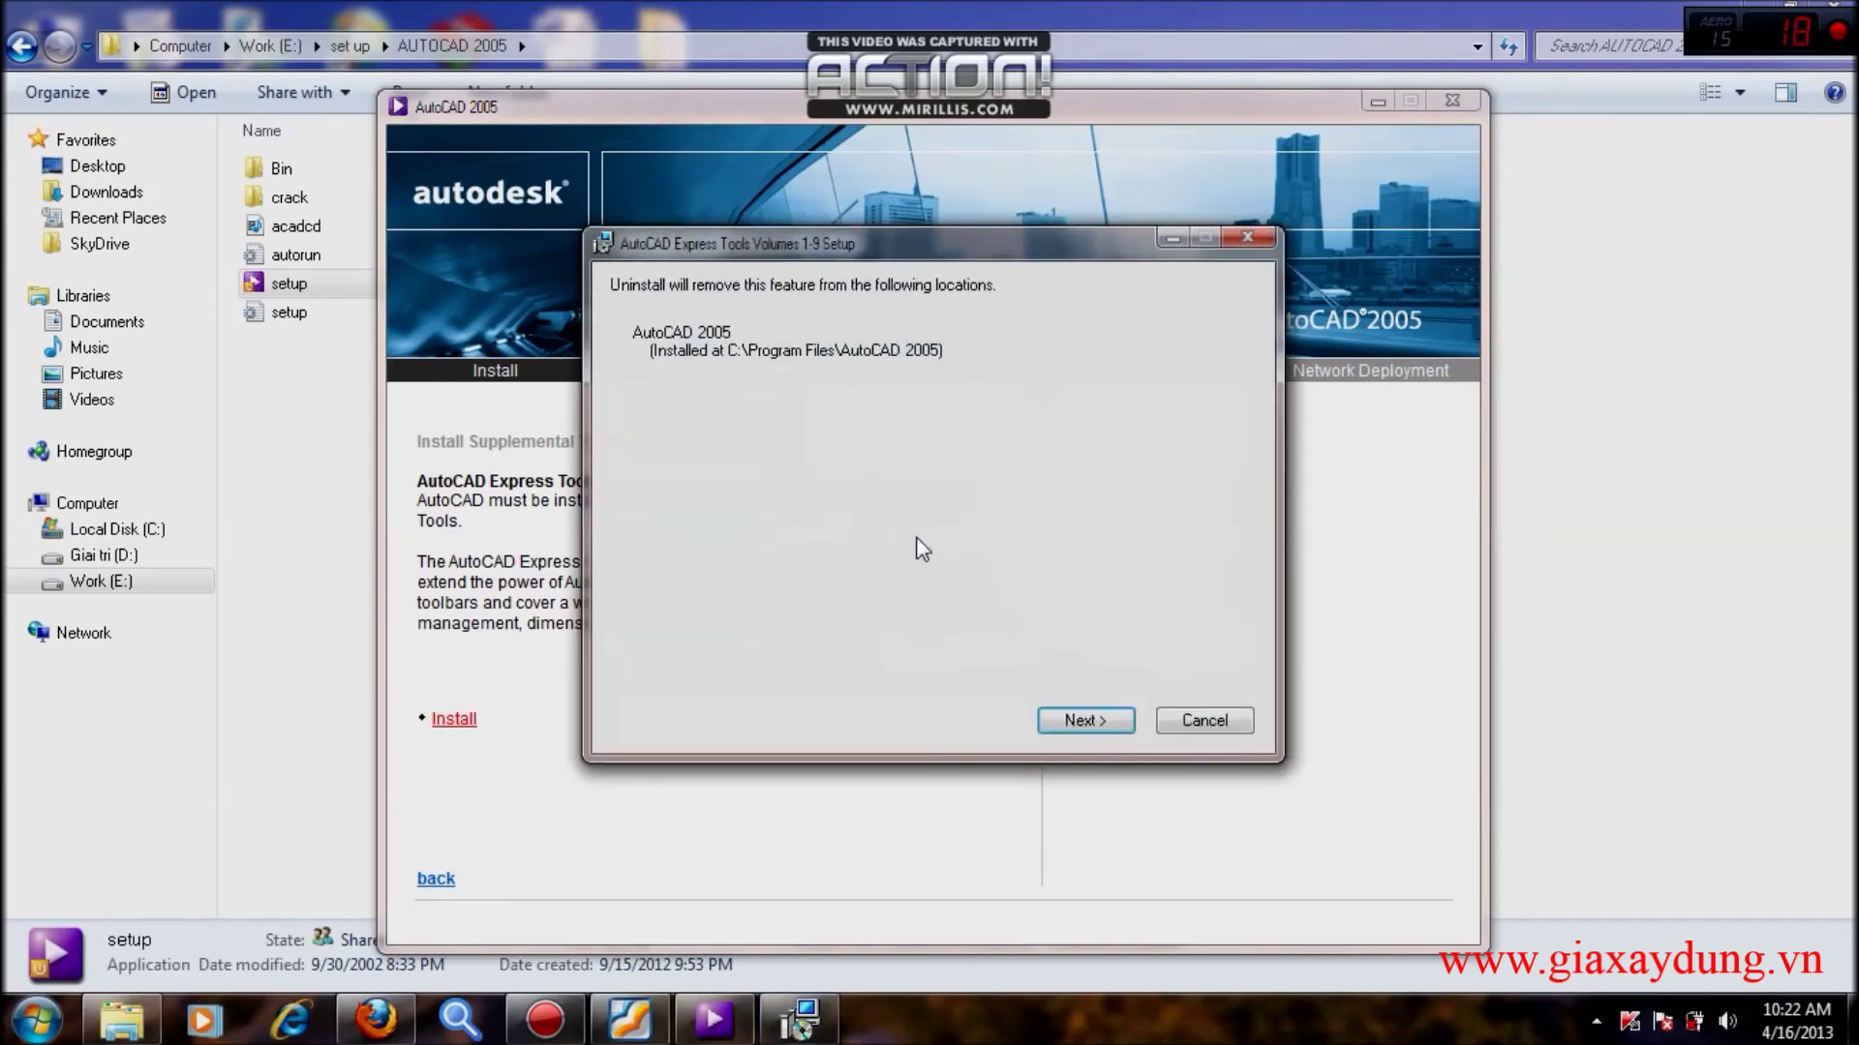
click(1084, 721)
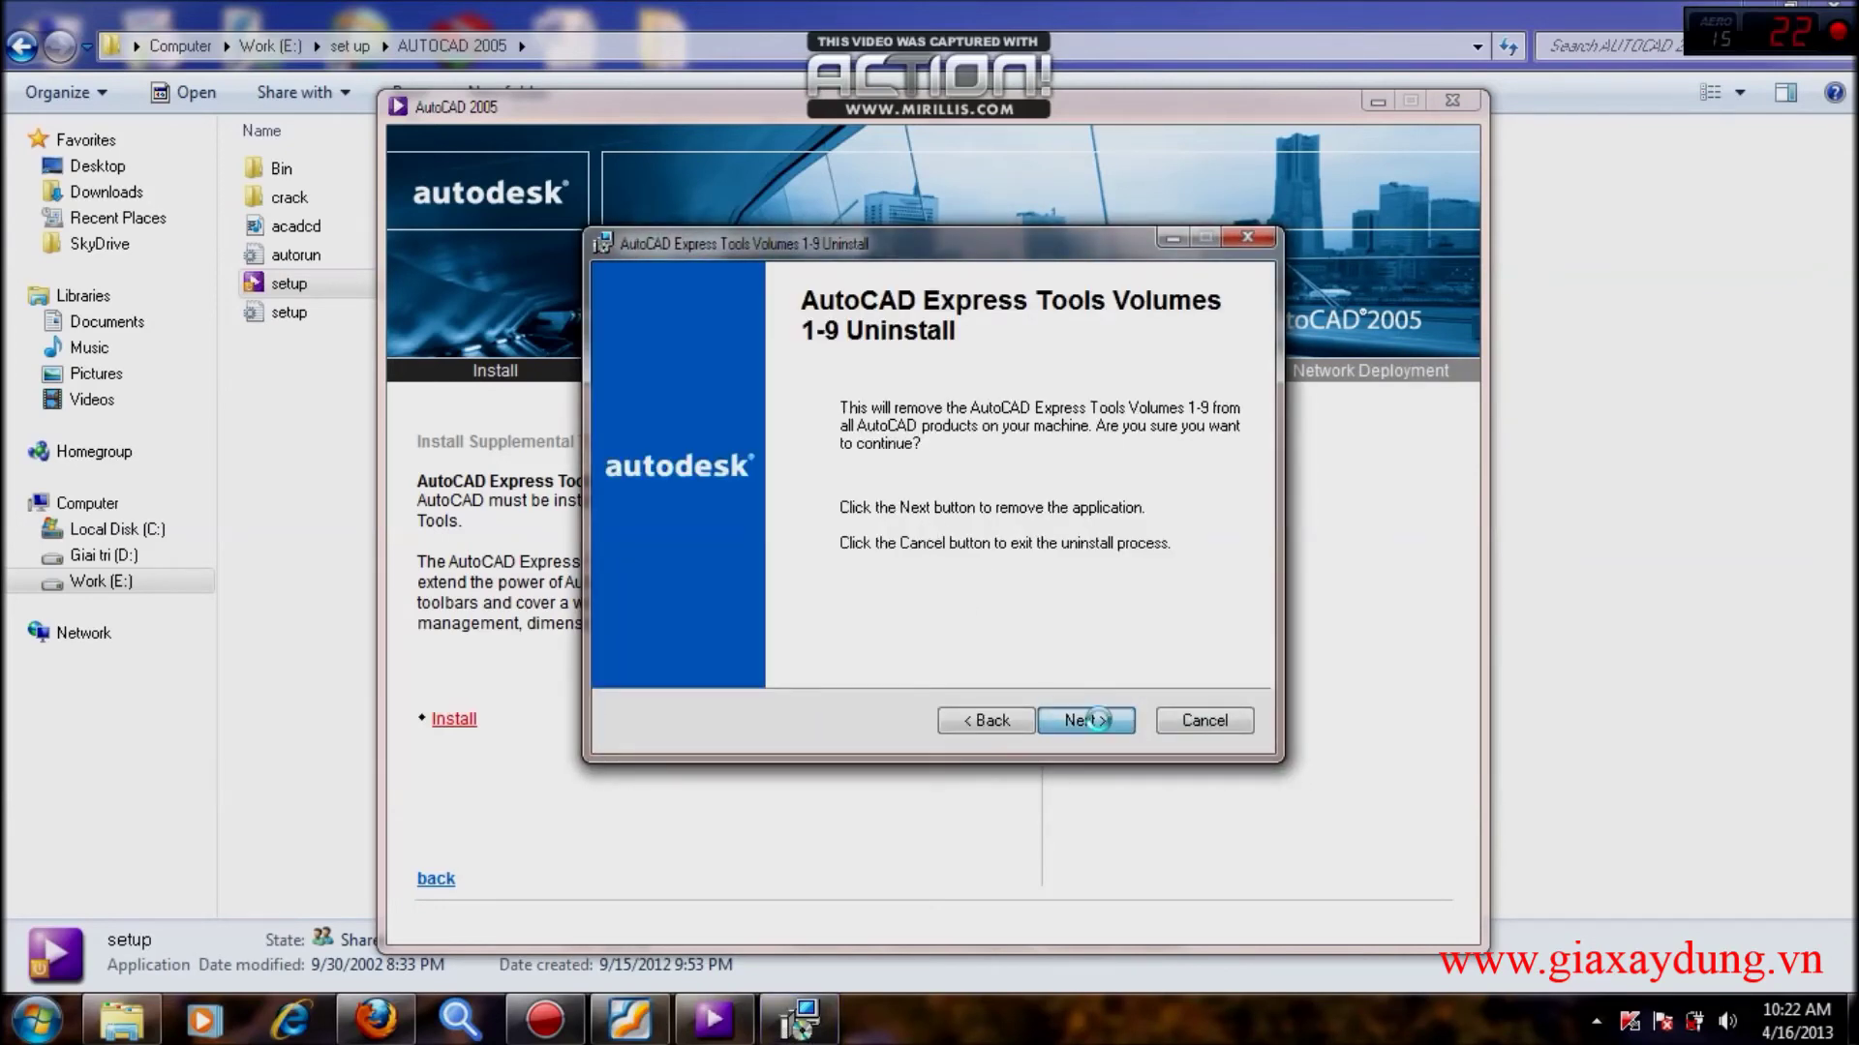
click(1091, 720)
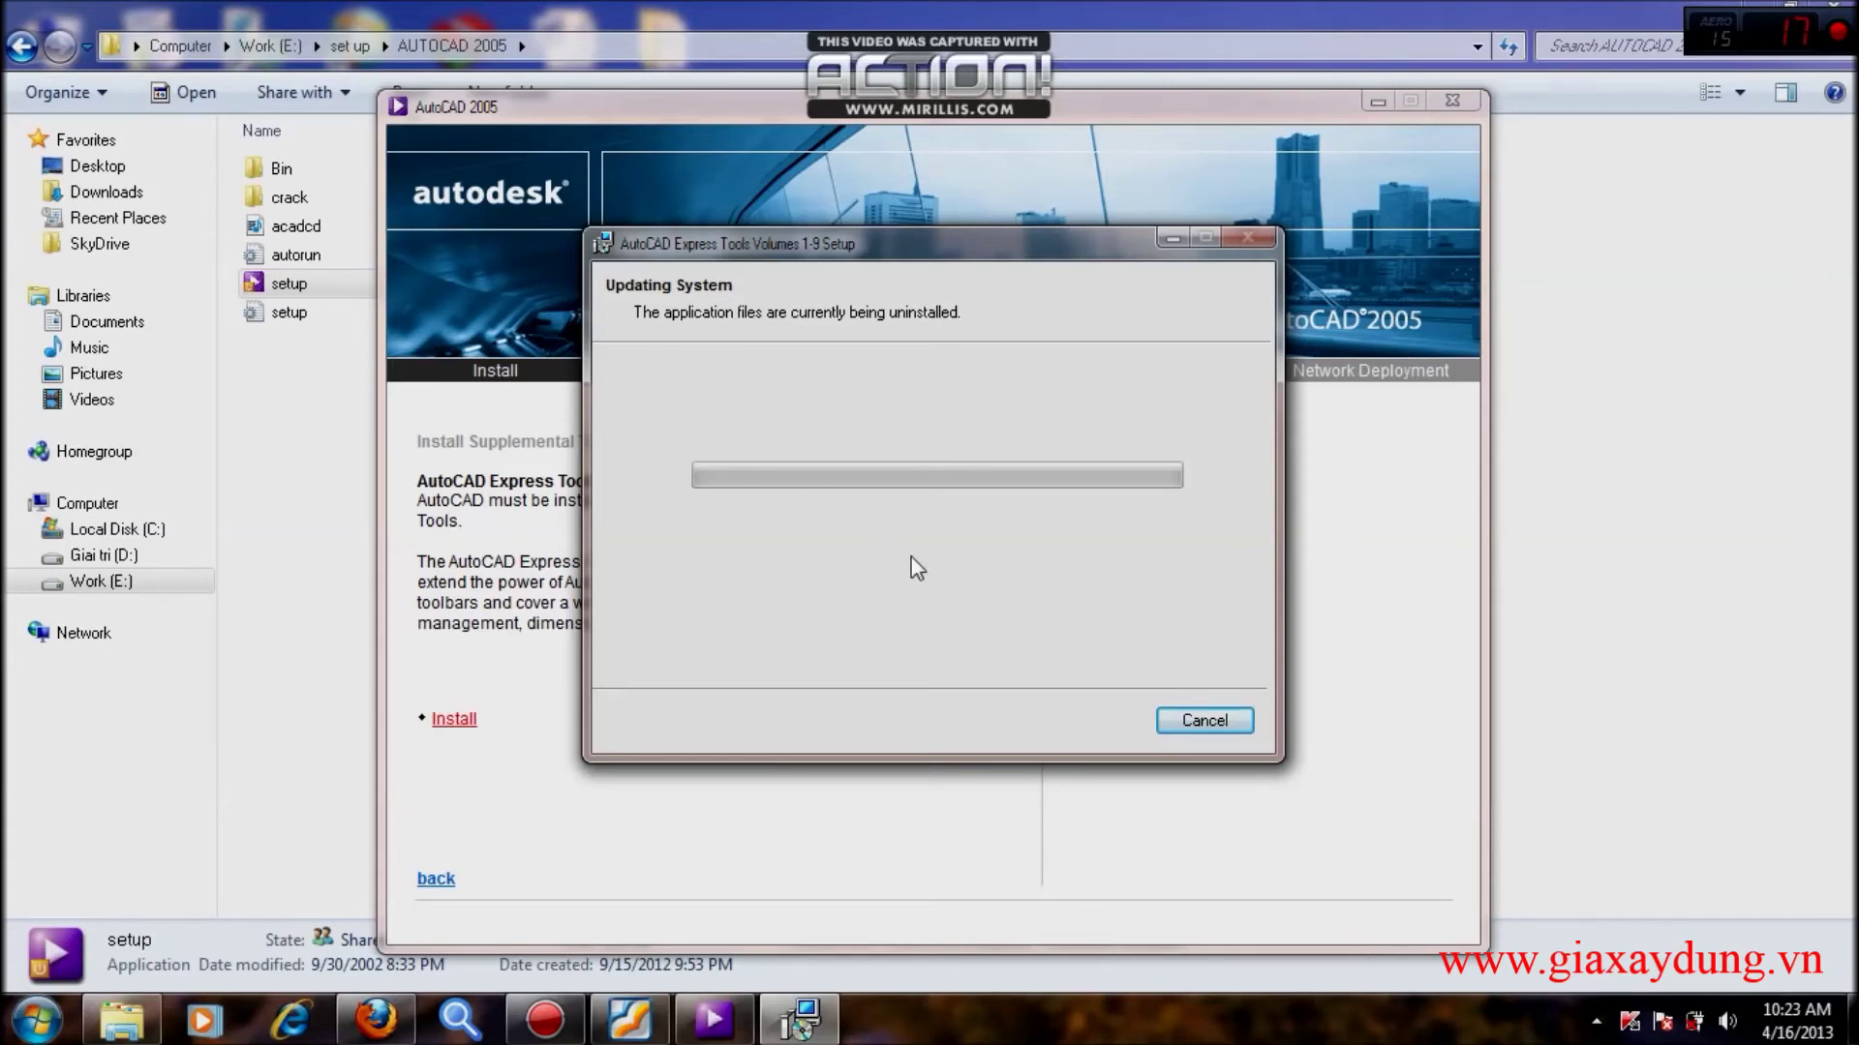
Cancel the Express Tools uninstall and close the AutoCAD 2005 setup window.
click(1200, 720)
click(1084, 601)
click(1204, 721)
click(1070, 571)
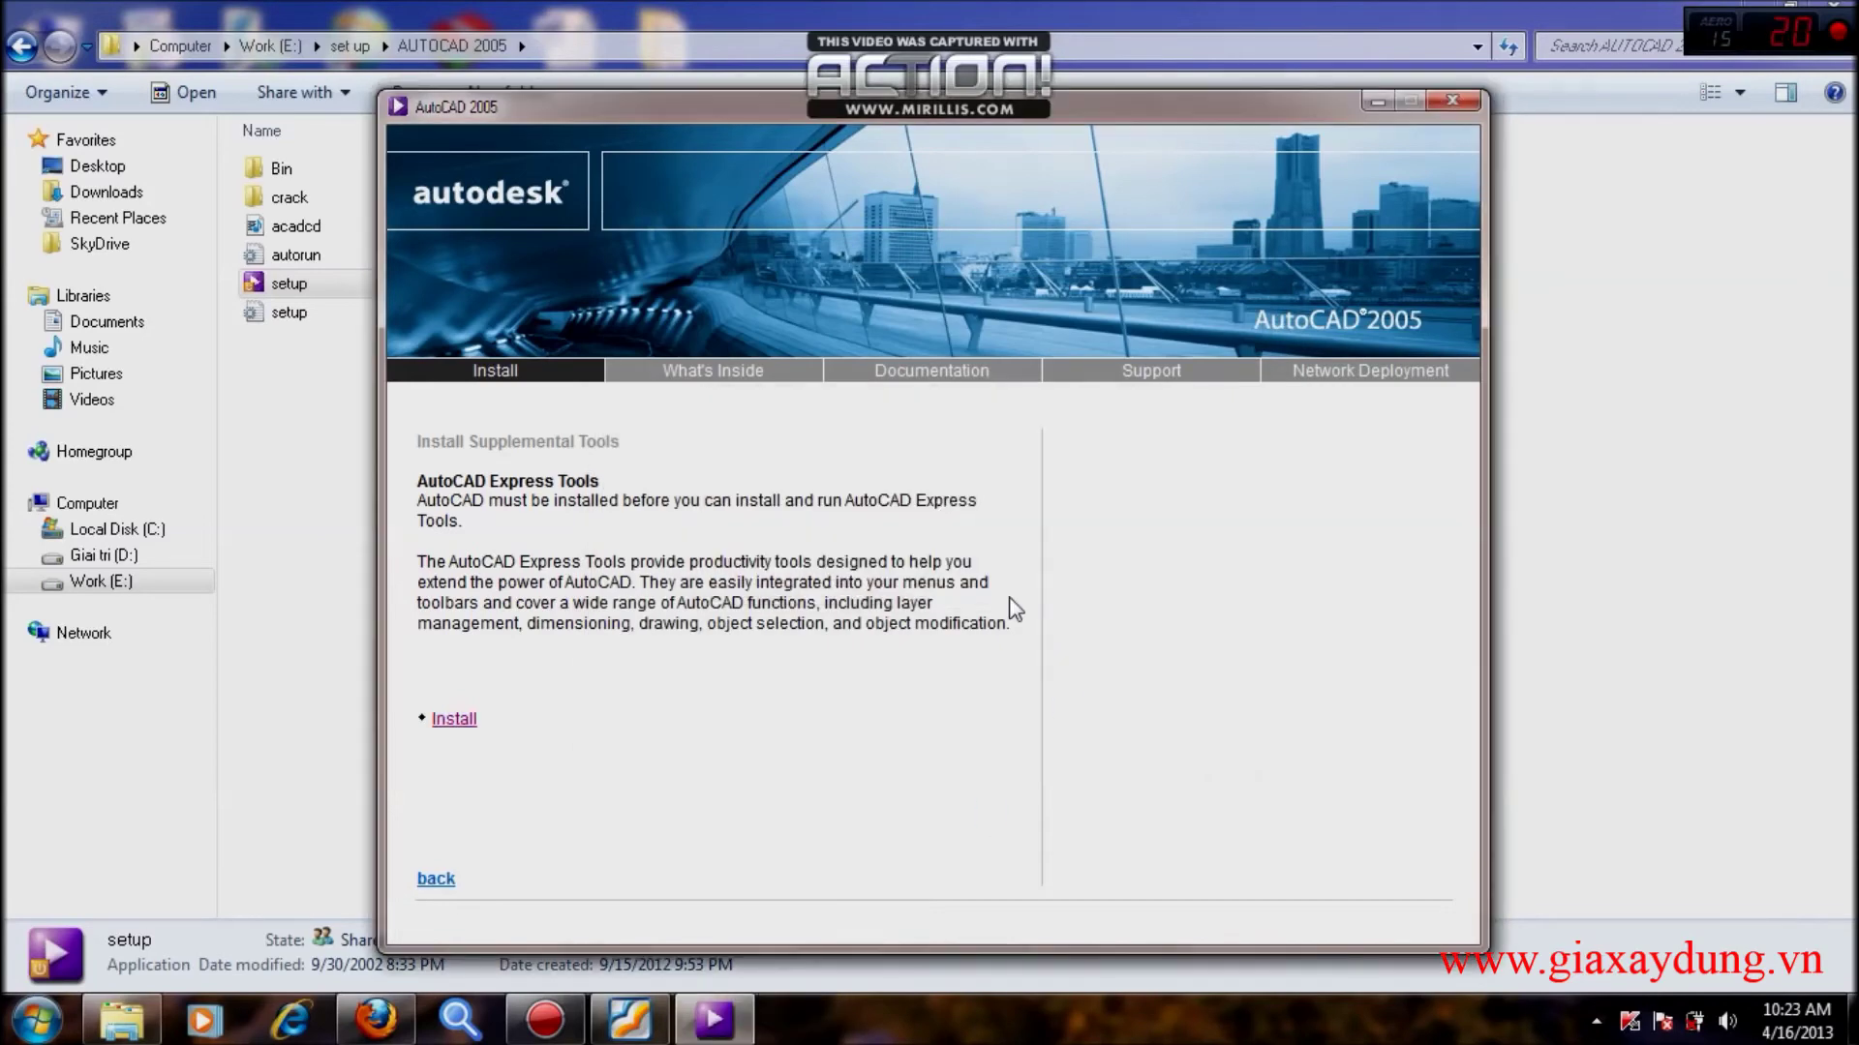
click(1451, 100)
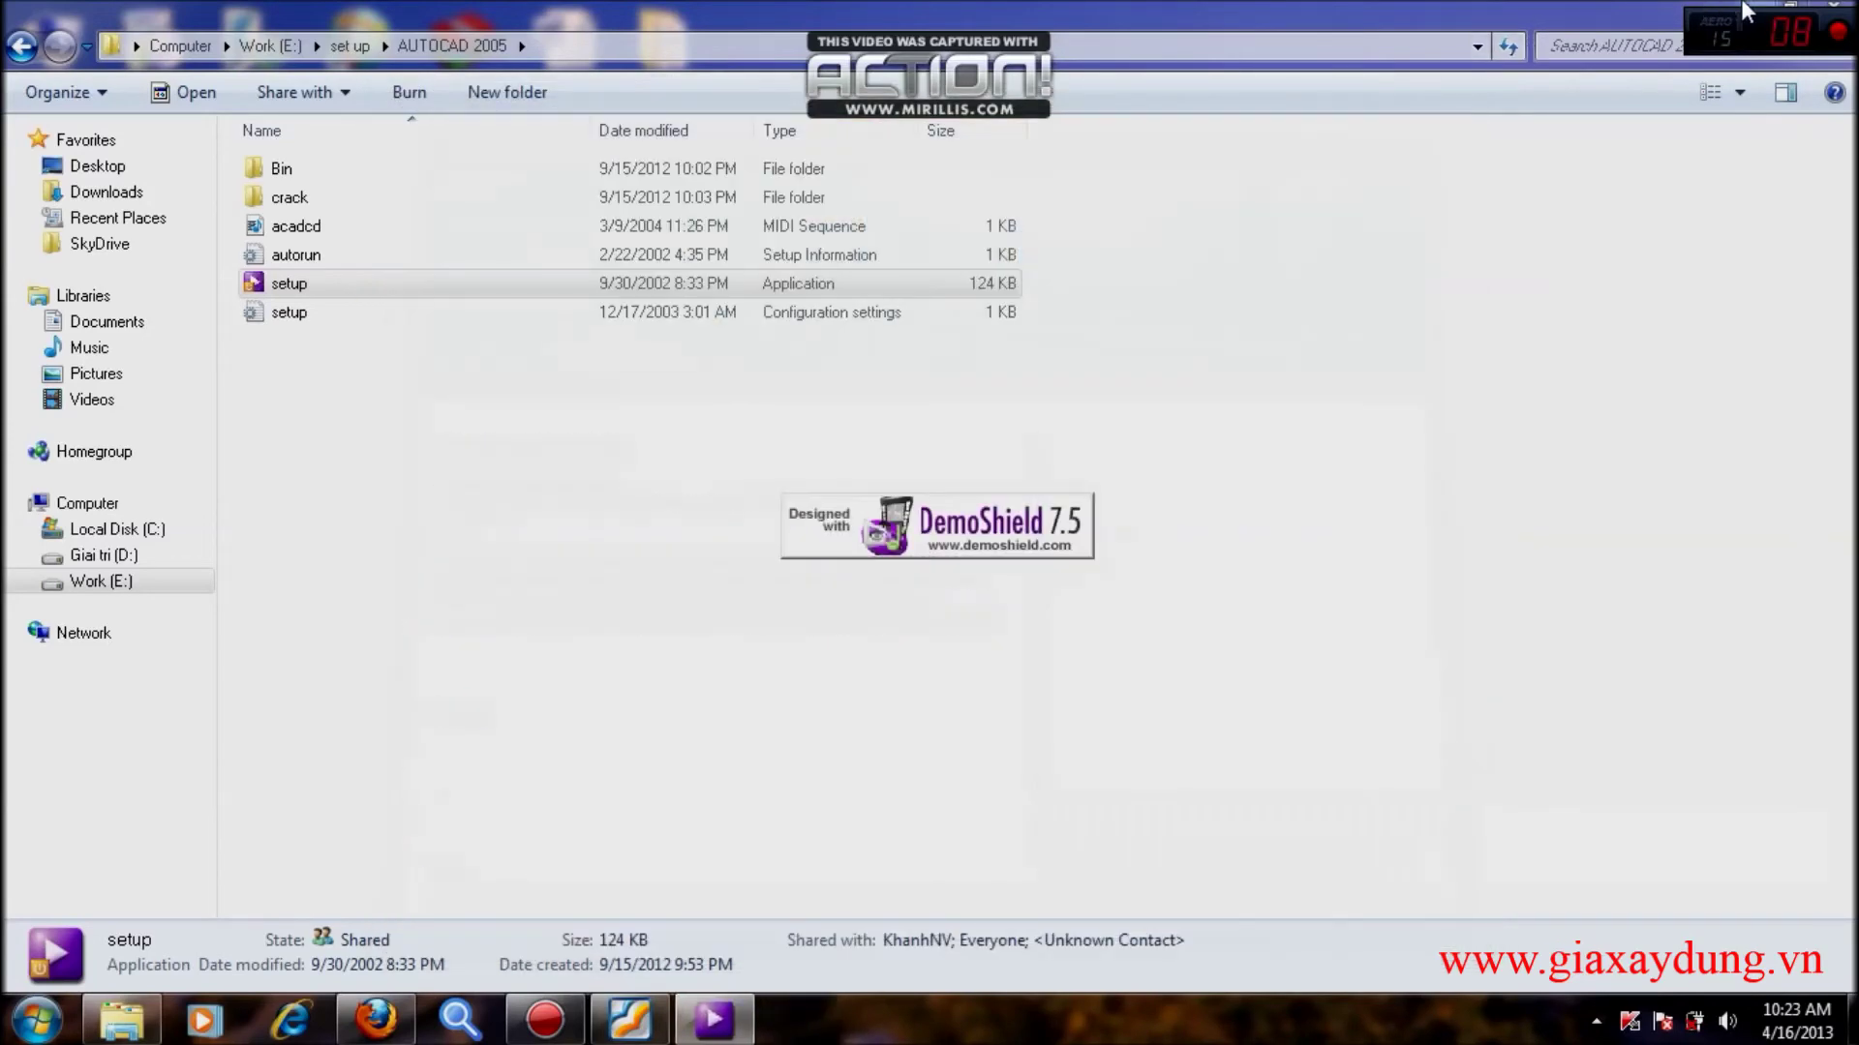
Close the AUTOCAD 2005 folder window to return to the desktop.
click(1748, 10)
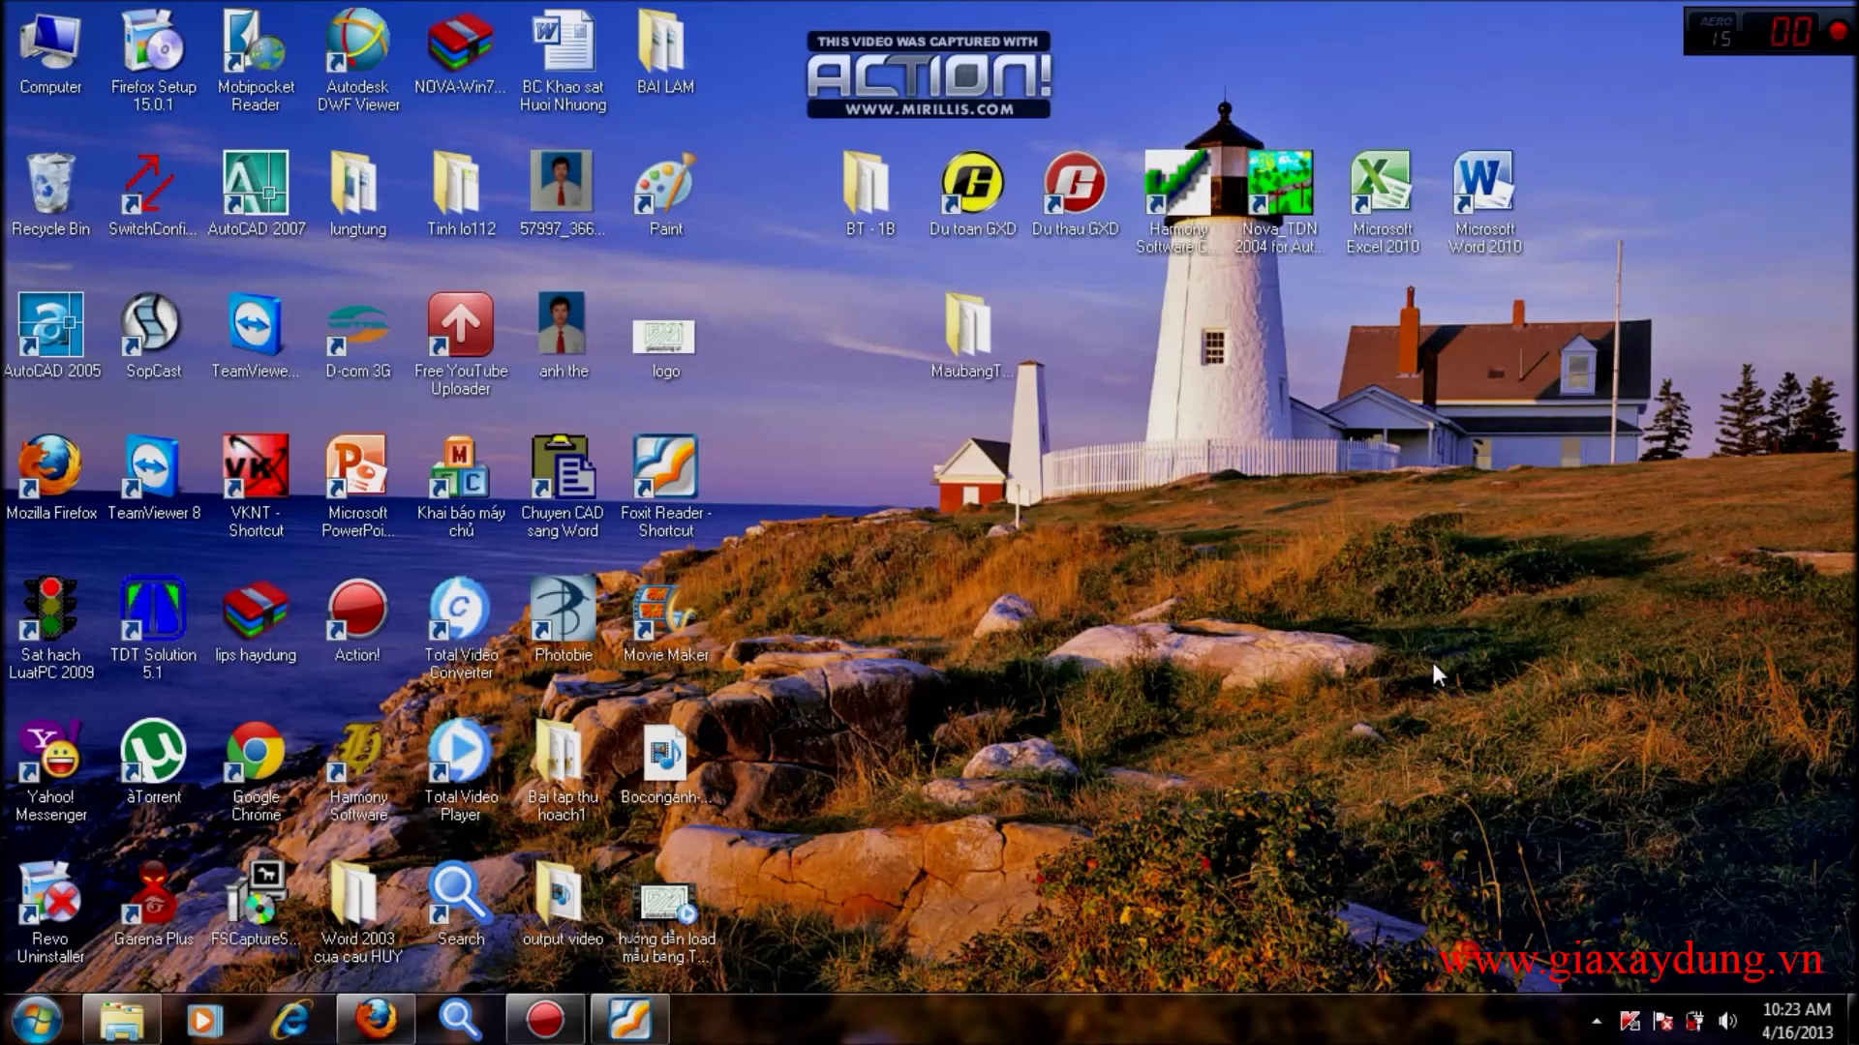
click(1596, 1021)
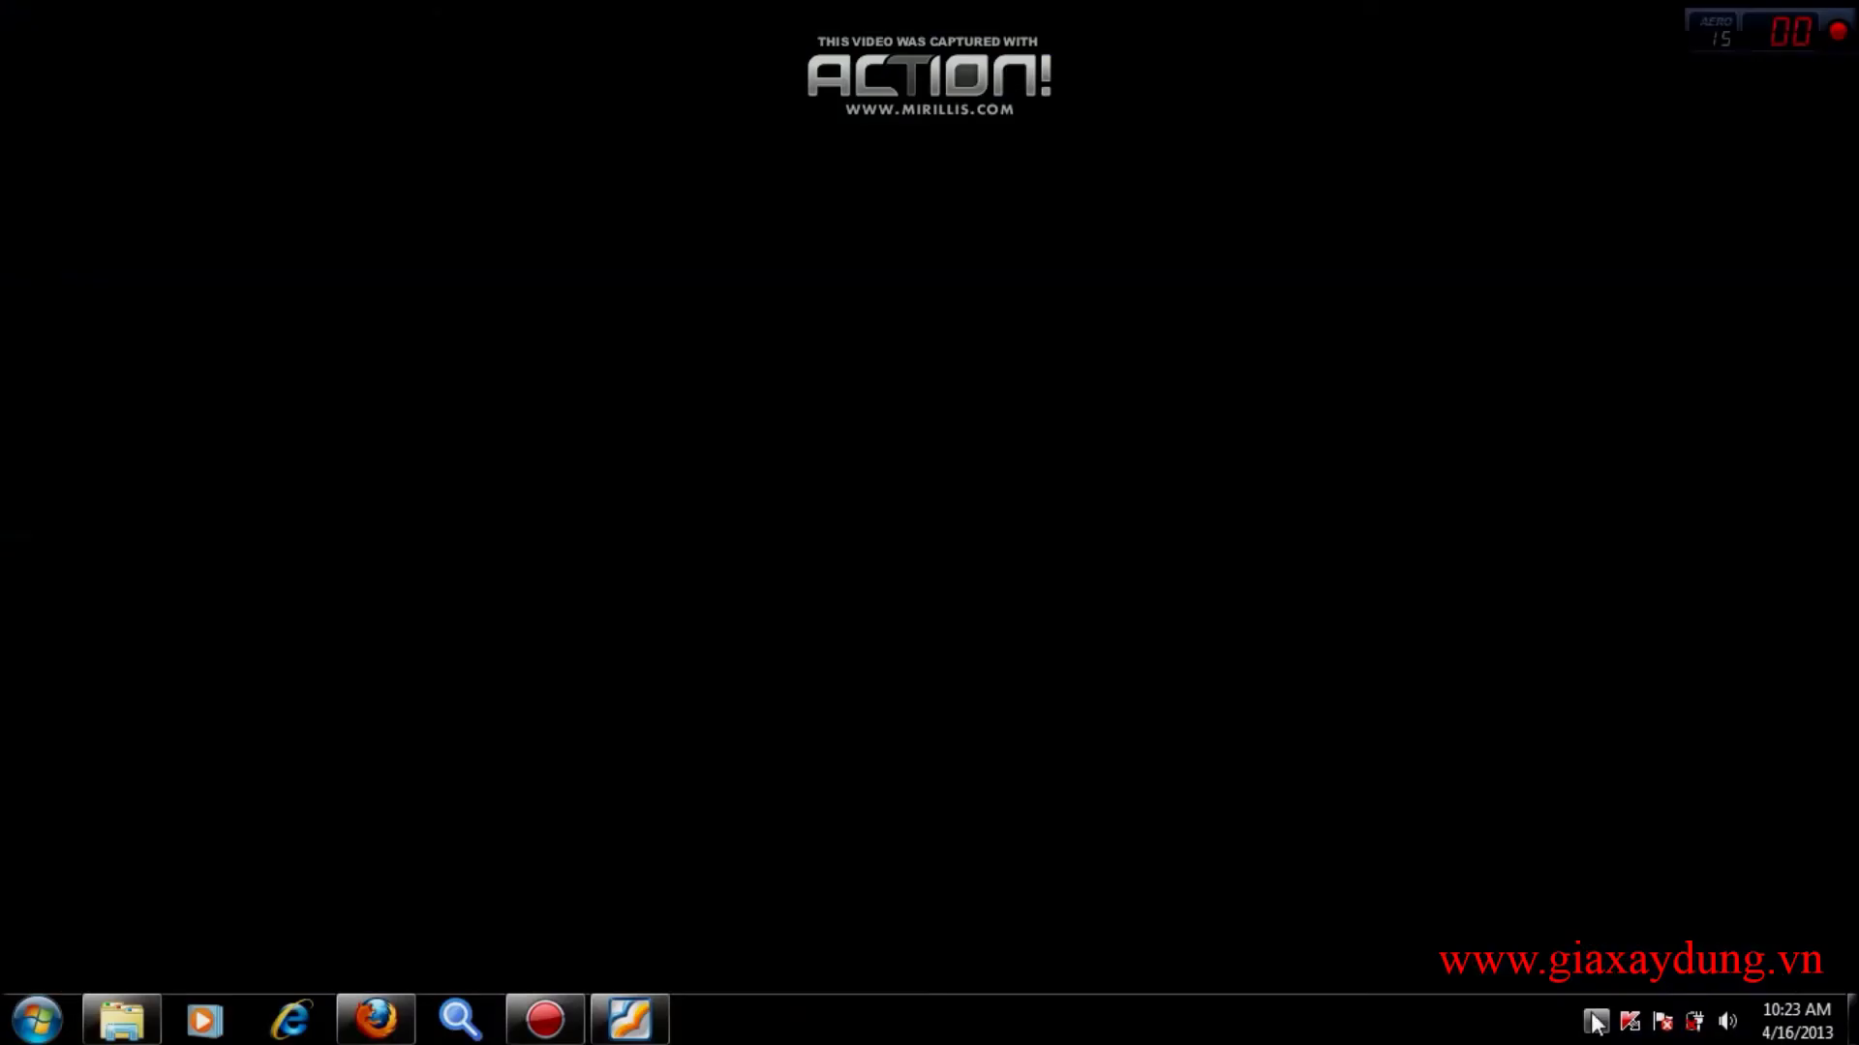
click(1208, 590)
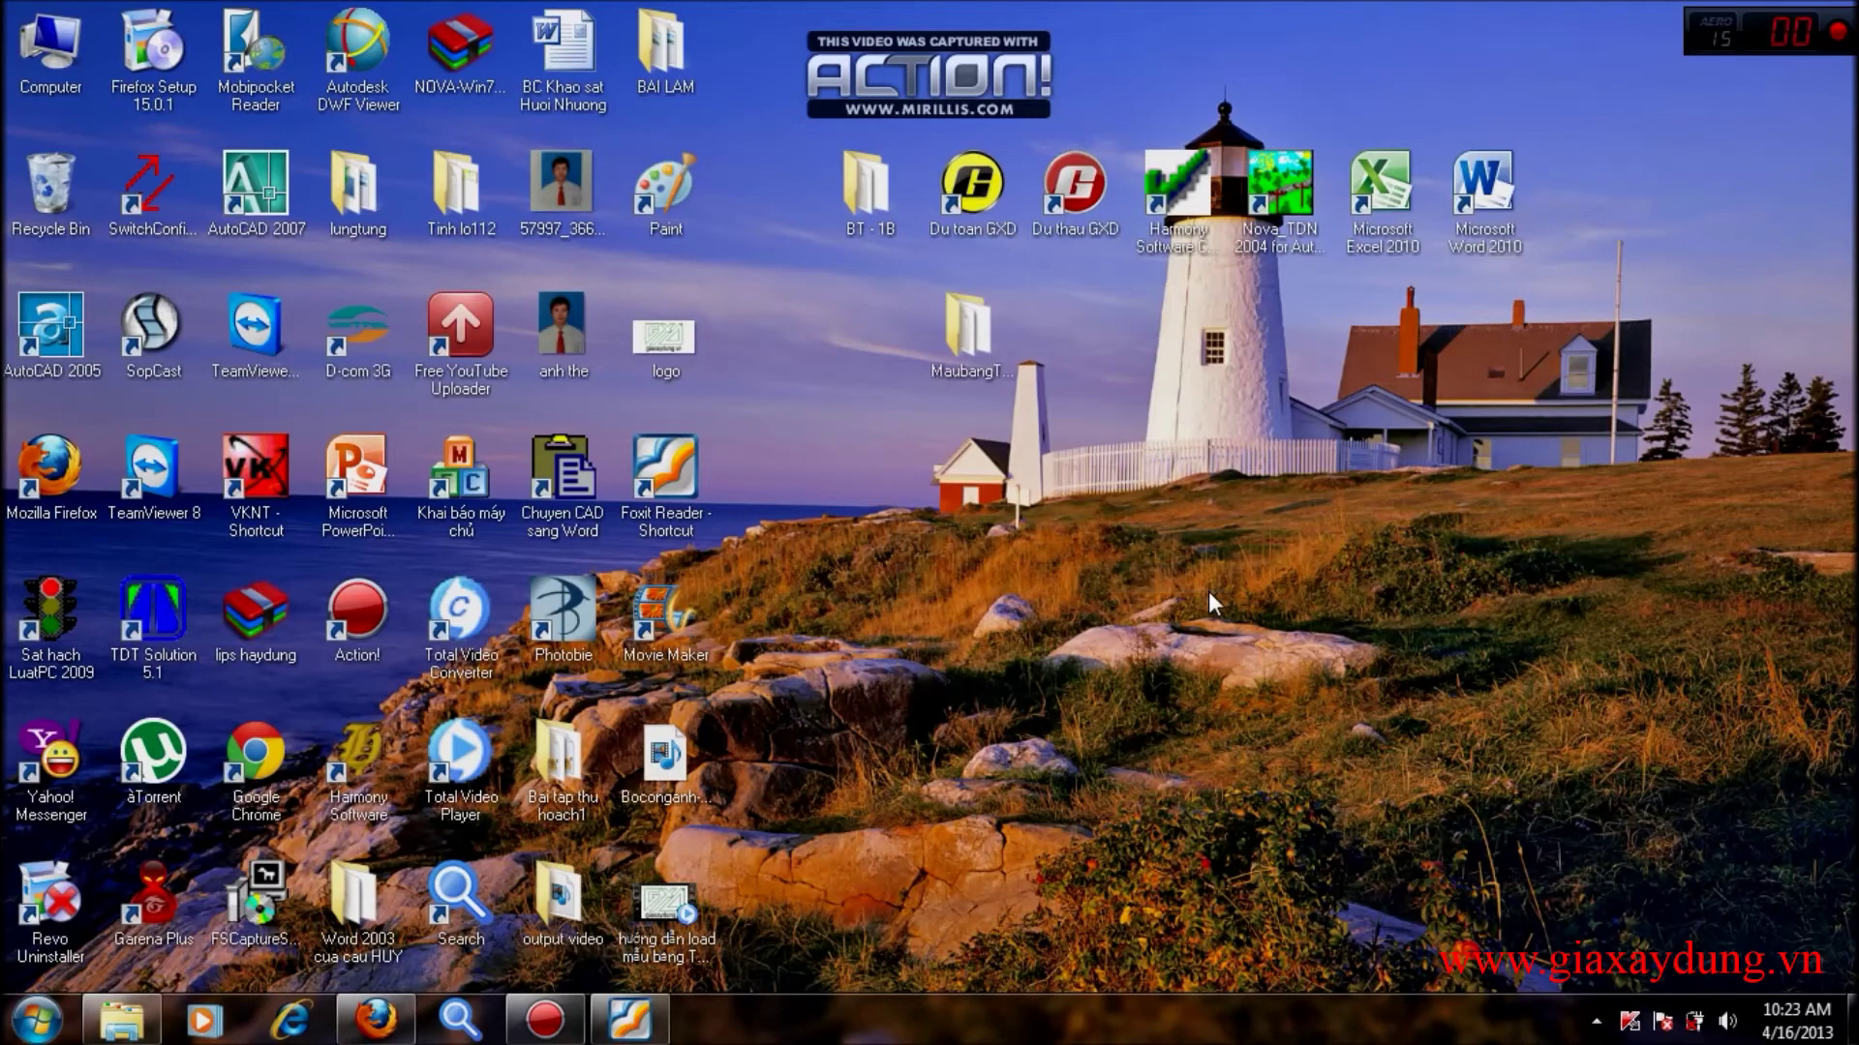
Confirm permanent deletion of the discarded items and refresh the desktop.
right_click(1161, 346)
click(1223, 424)
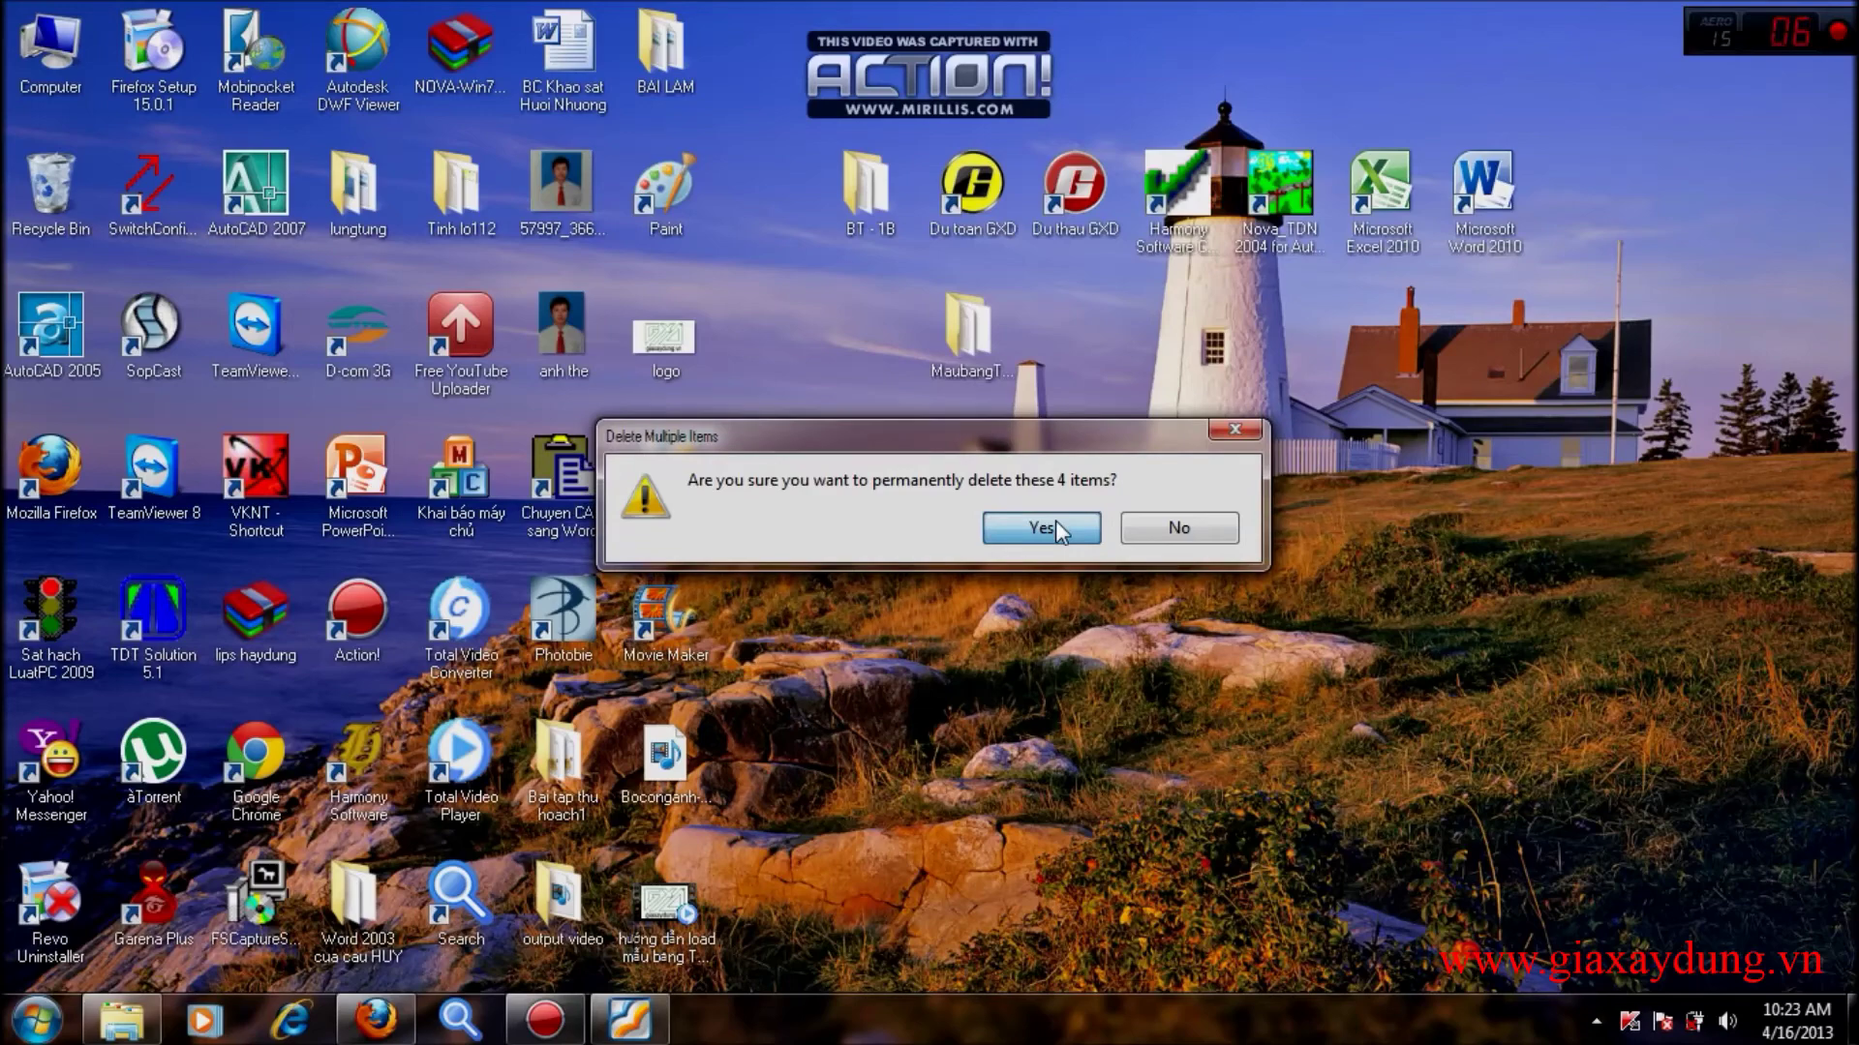
click(1055, 523)
right_click(1092, 389)
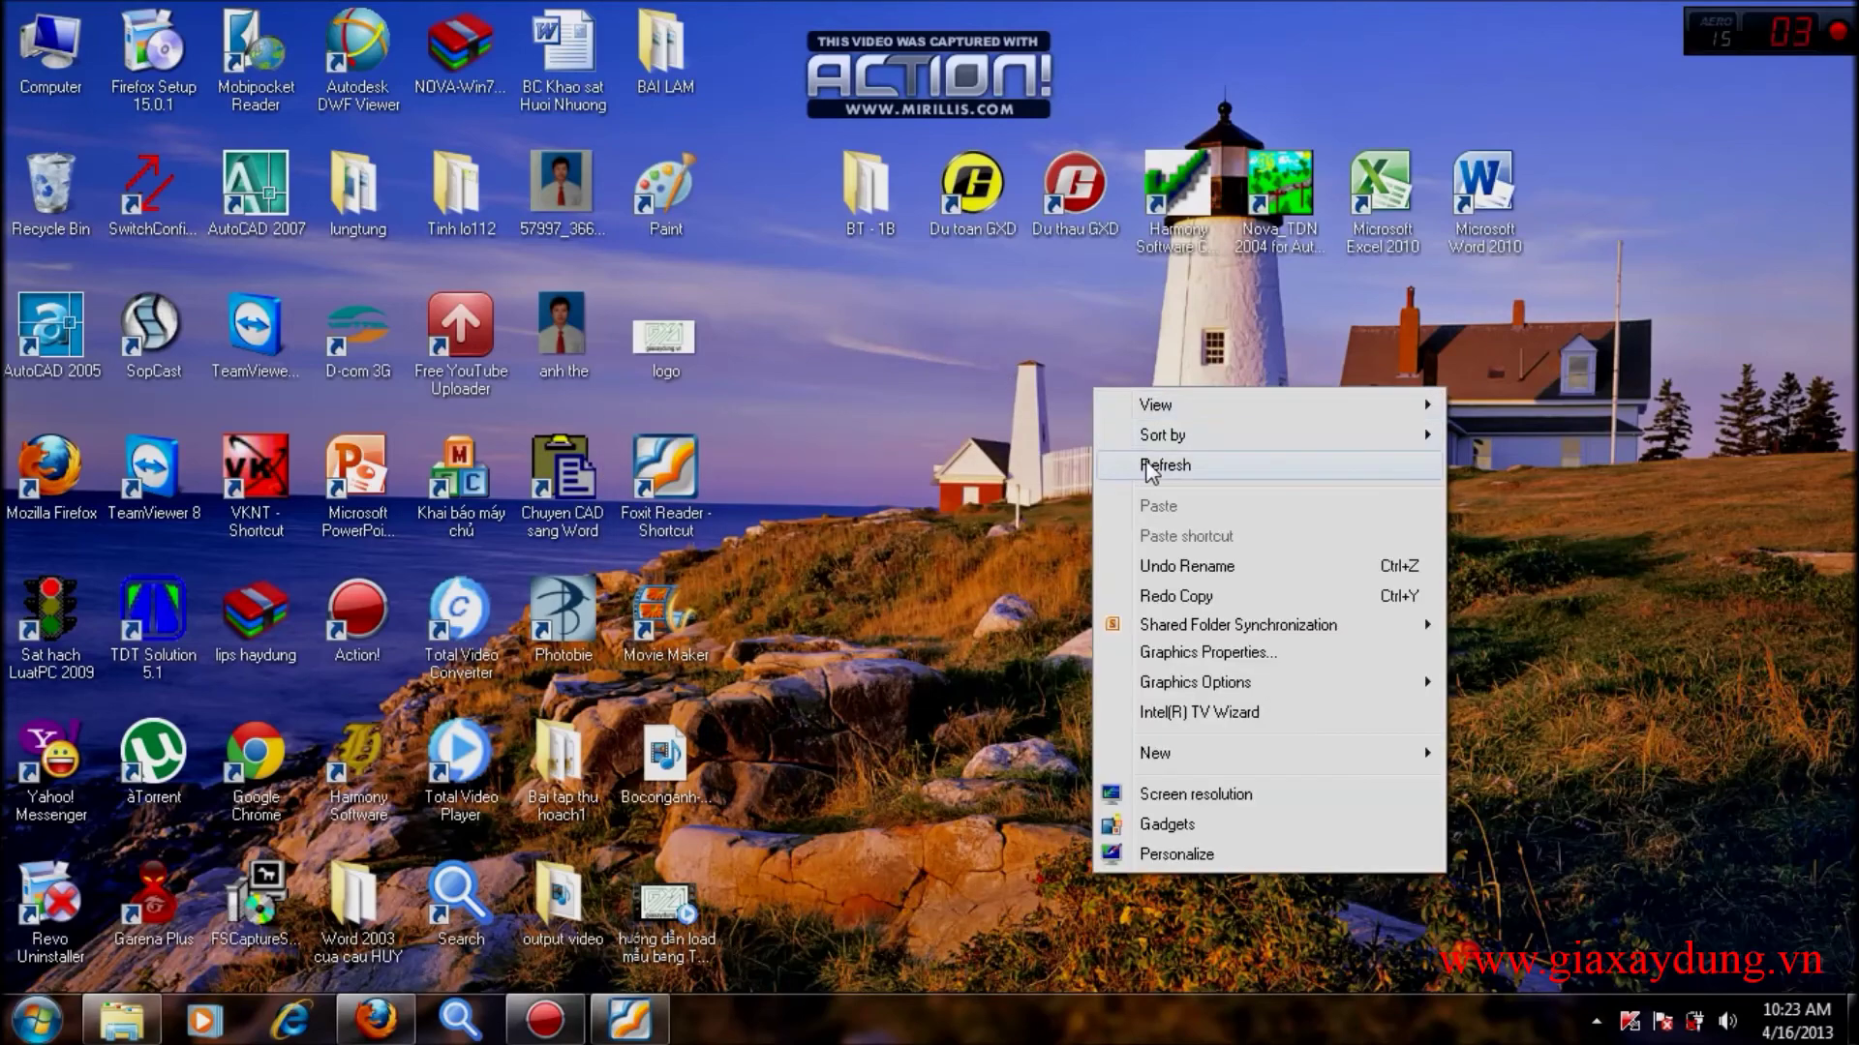
click(1149, 470)
right_click(1061, 370)
click(1107, 436)
right_click(1061, 371)
click(1104, 441)
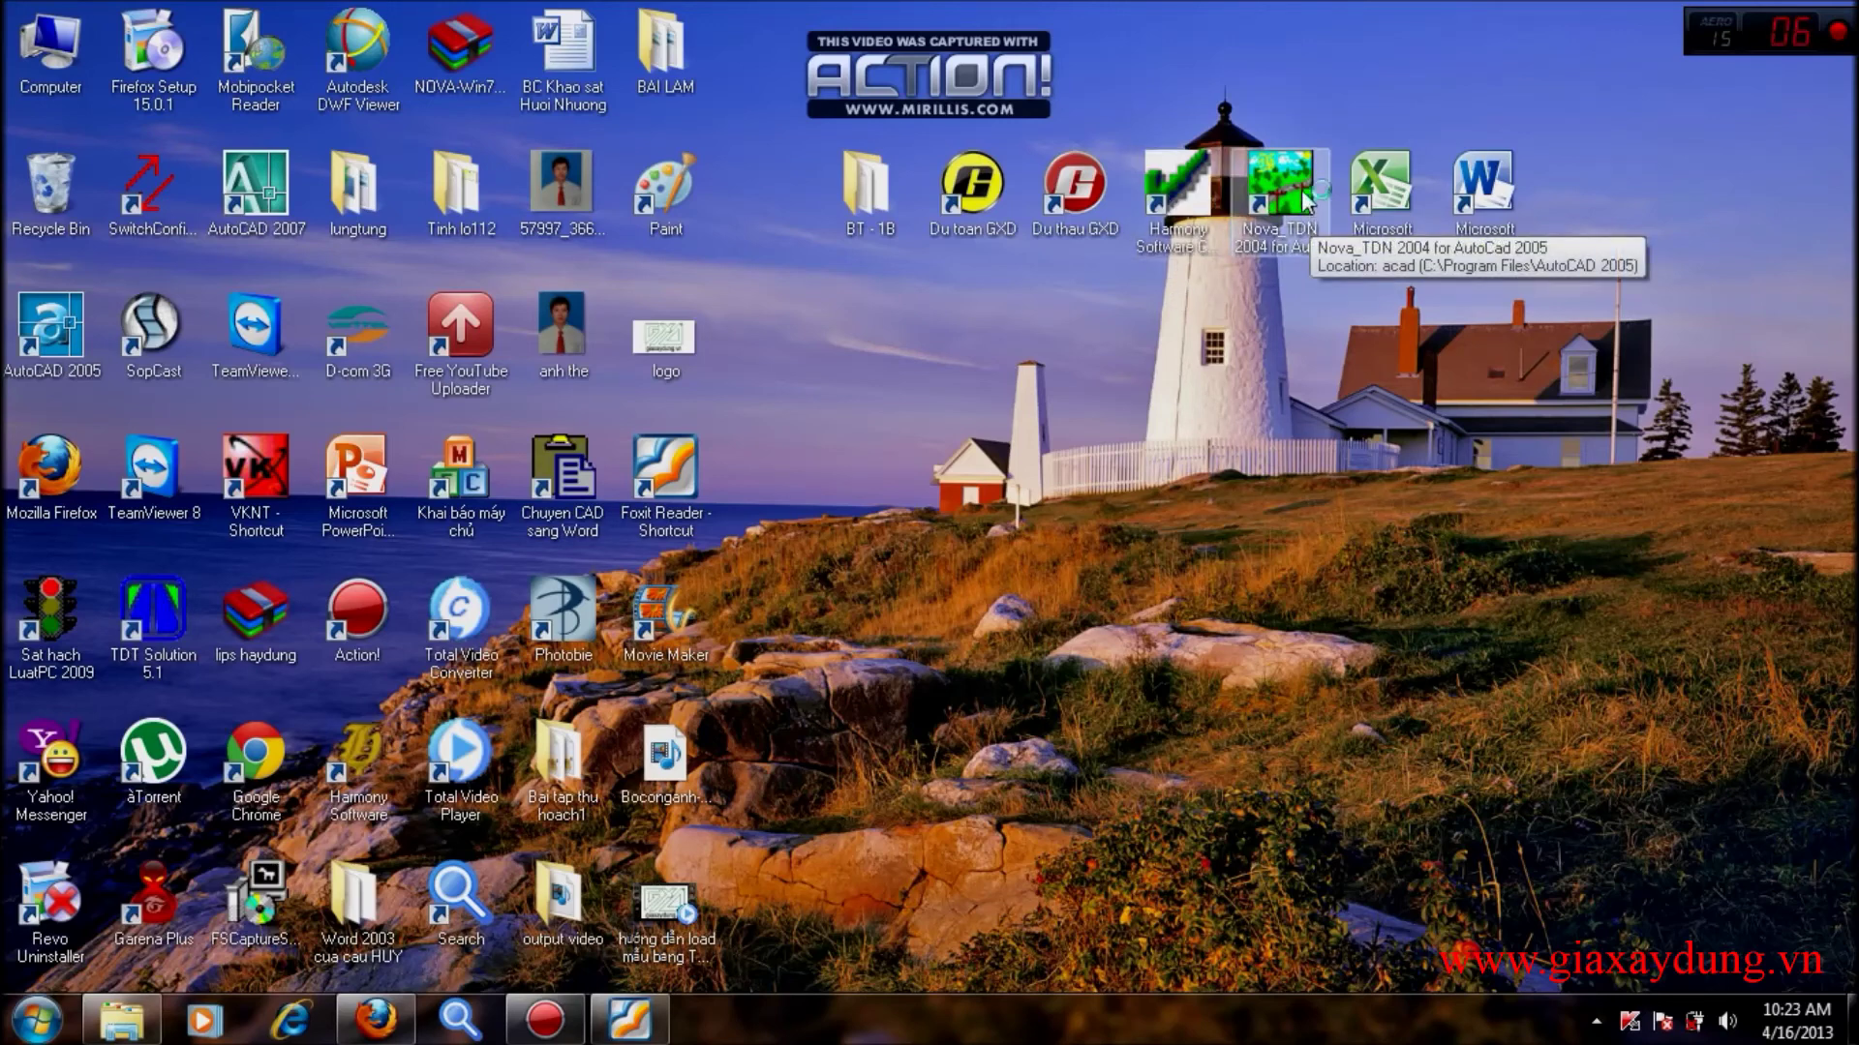
Launch Nova_TDN 2004 for AutoCad 2005 and open the BD Km1 drawing from the BT - 1B folder.
double_click(1268, 206)
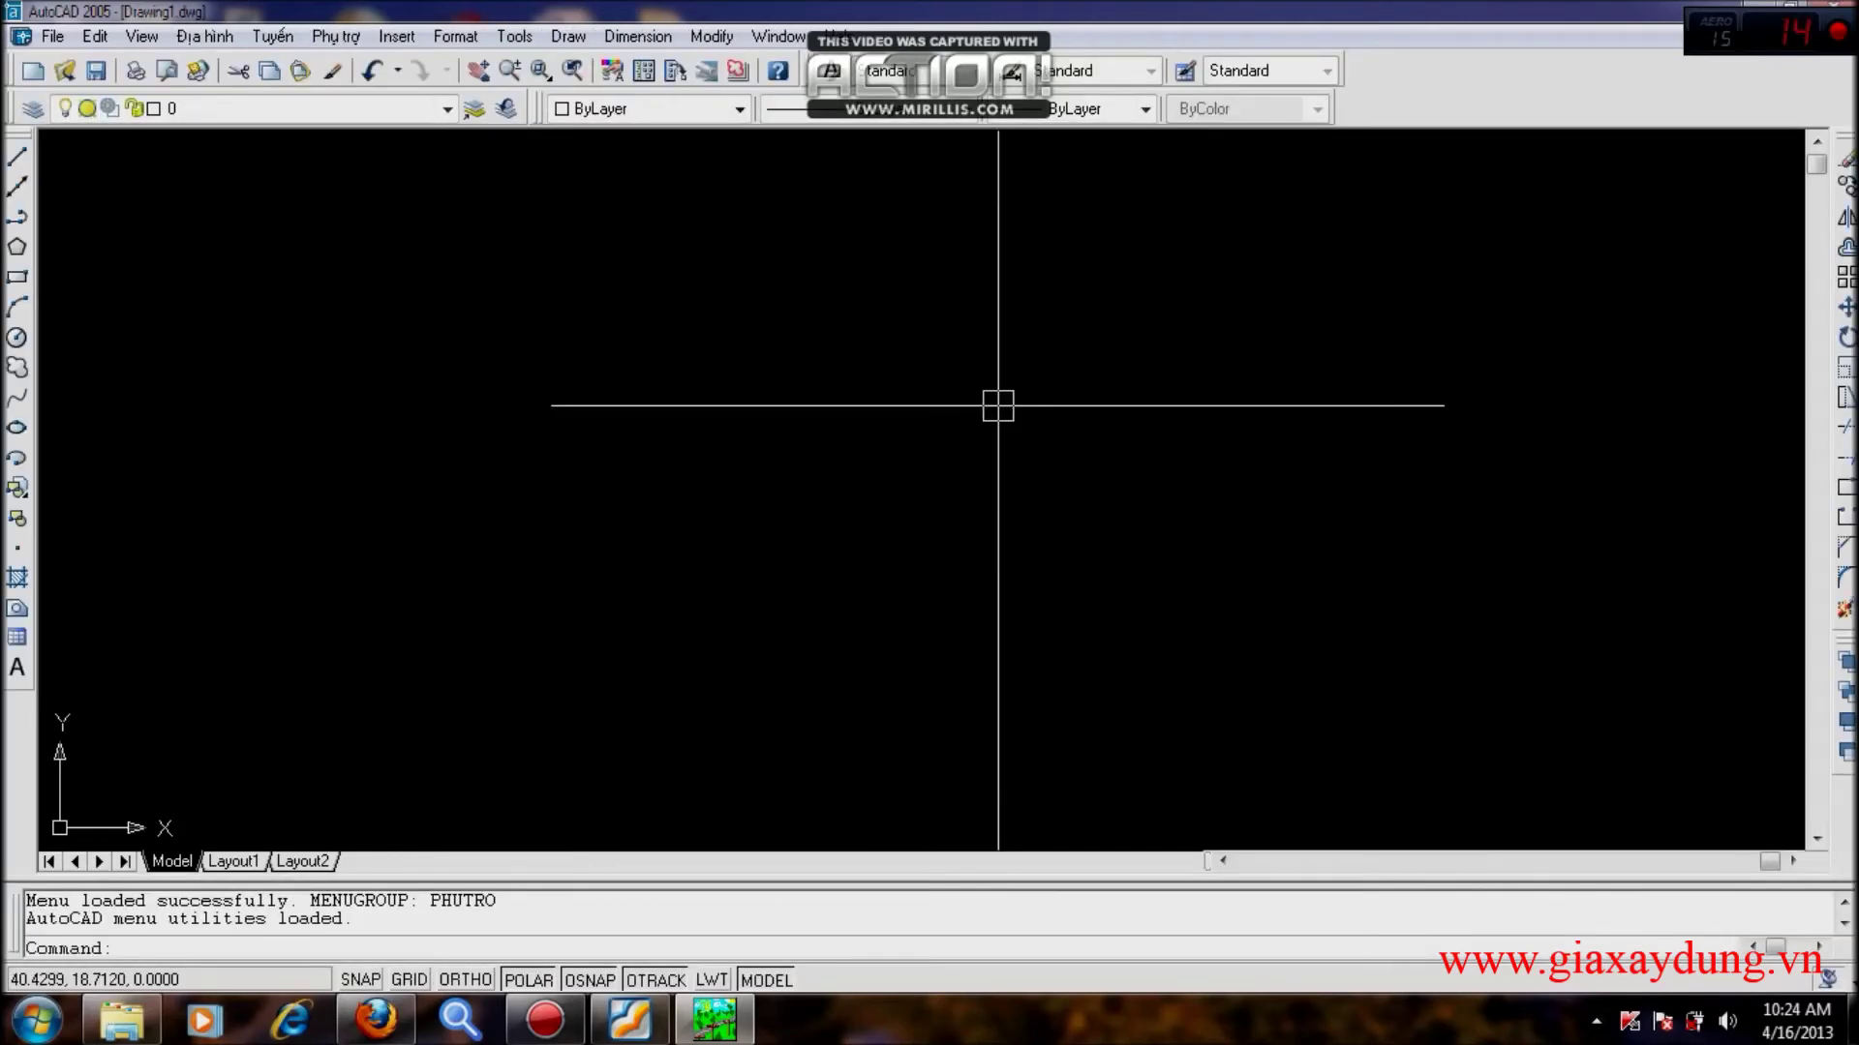
key(ctrl+o)
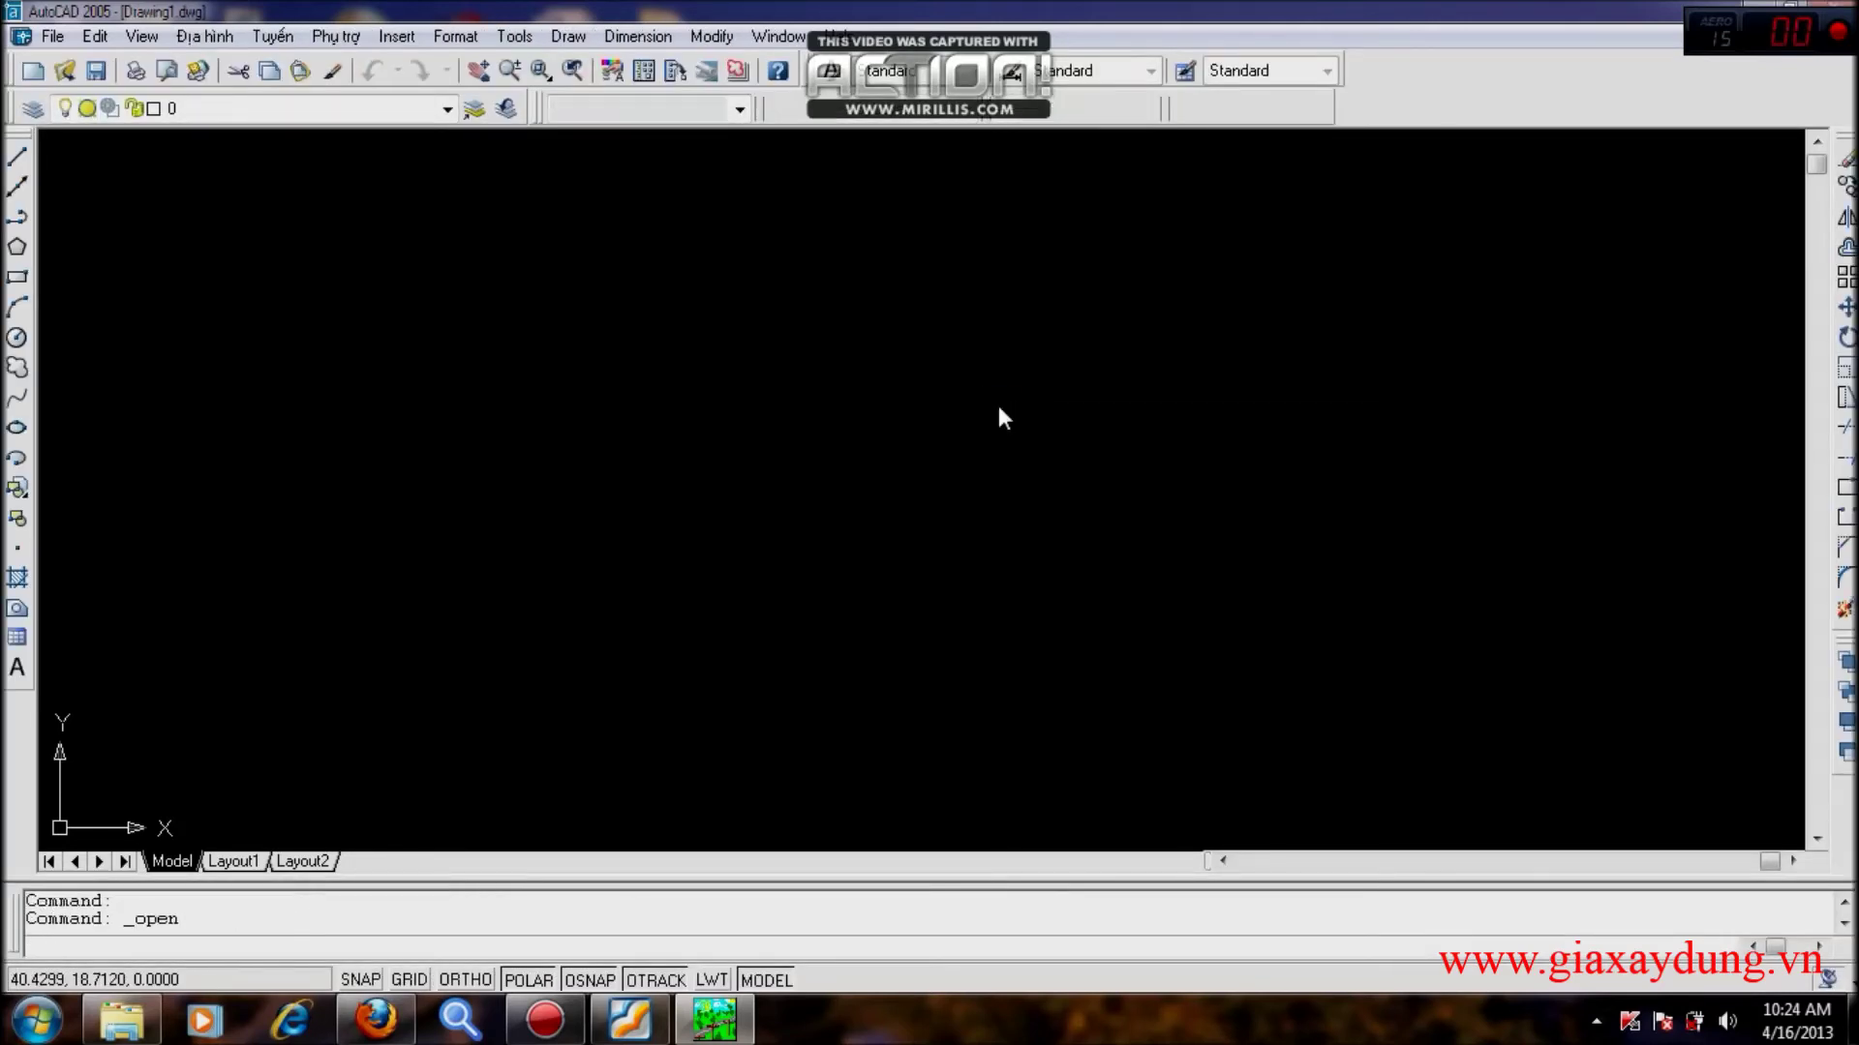
click(757, 327)
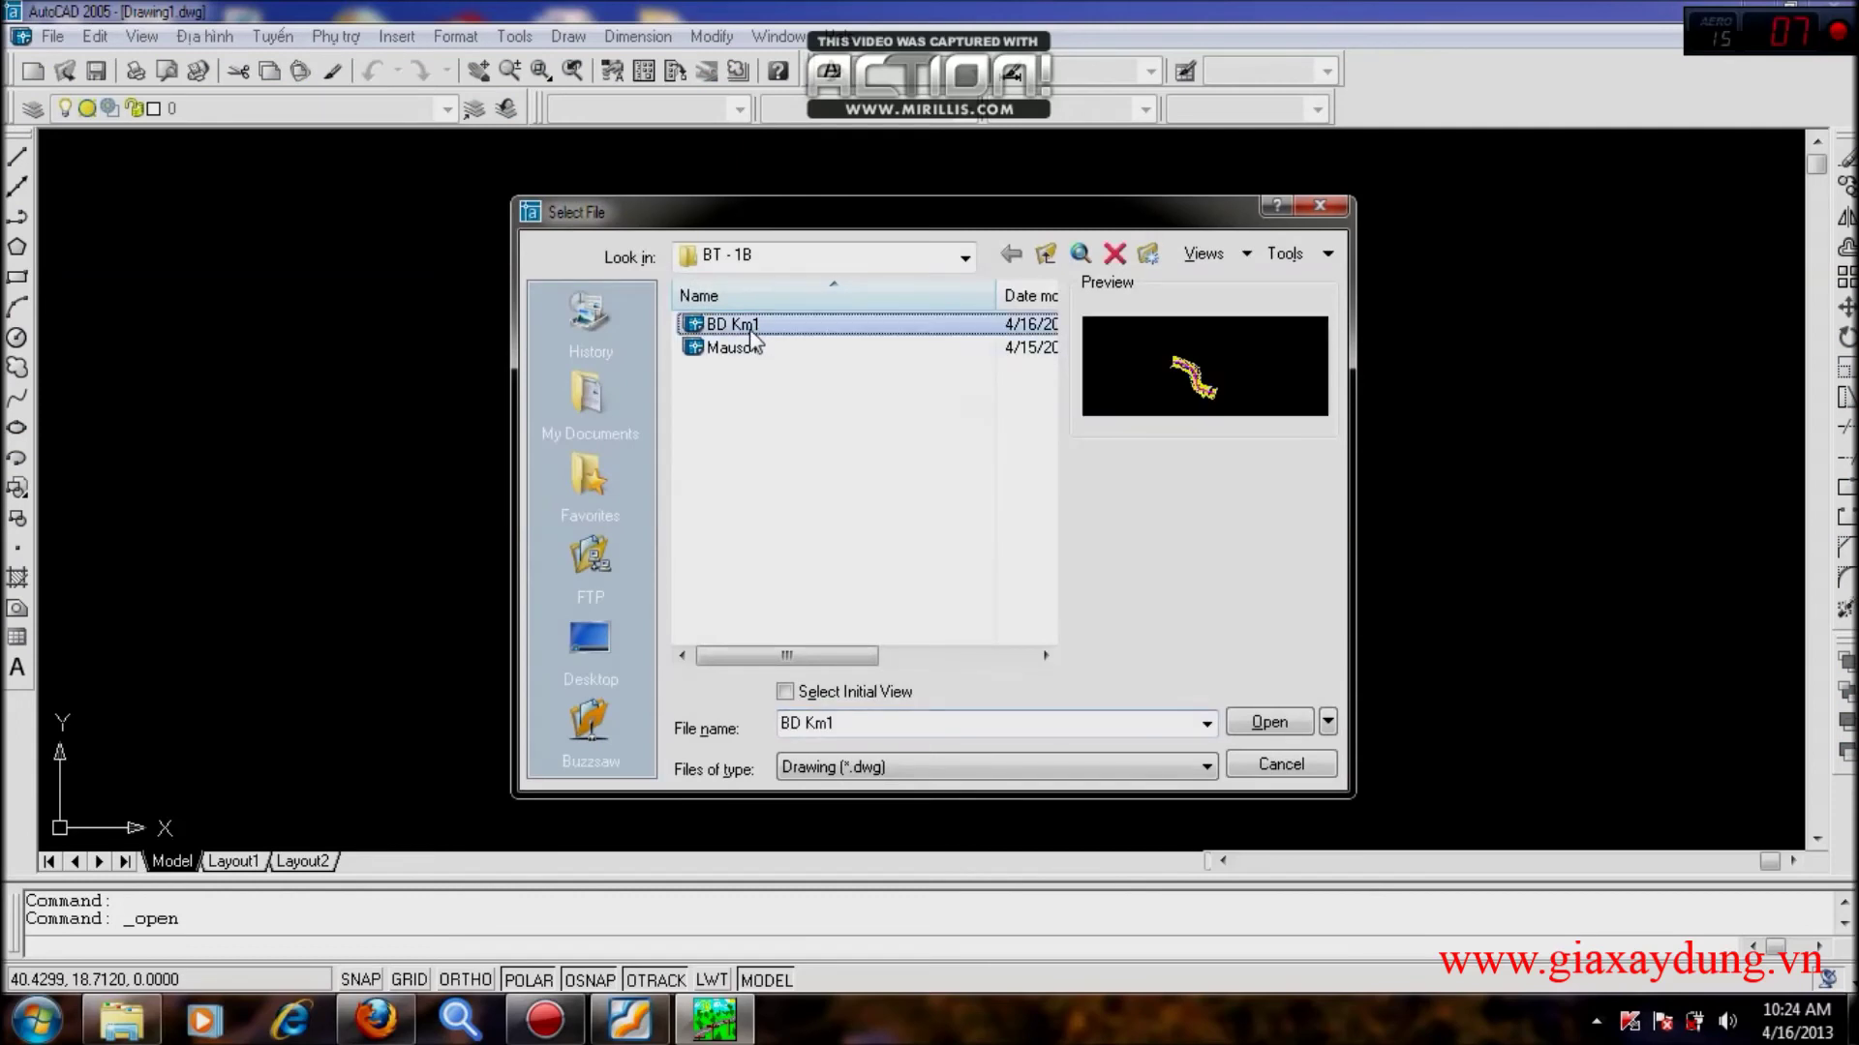
click(1267, 721)
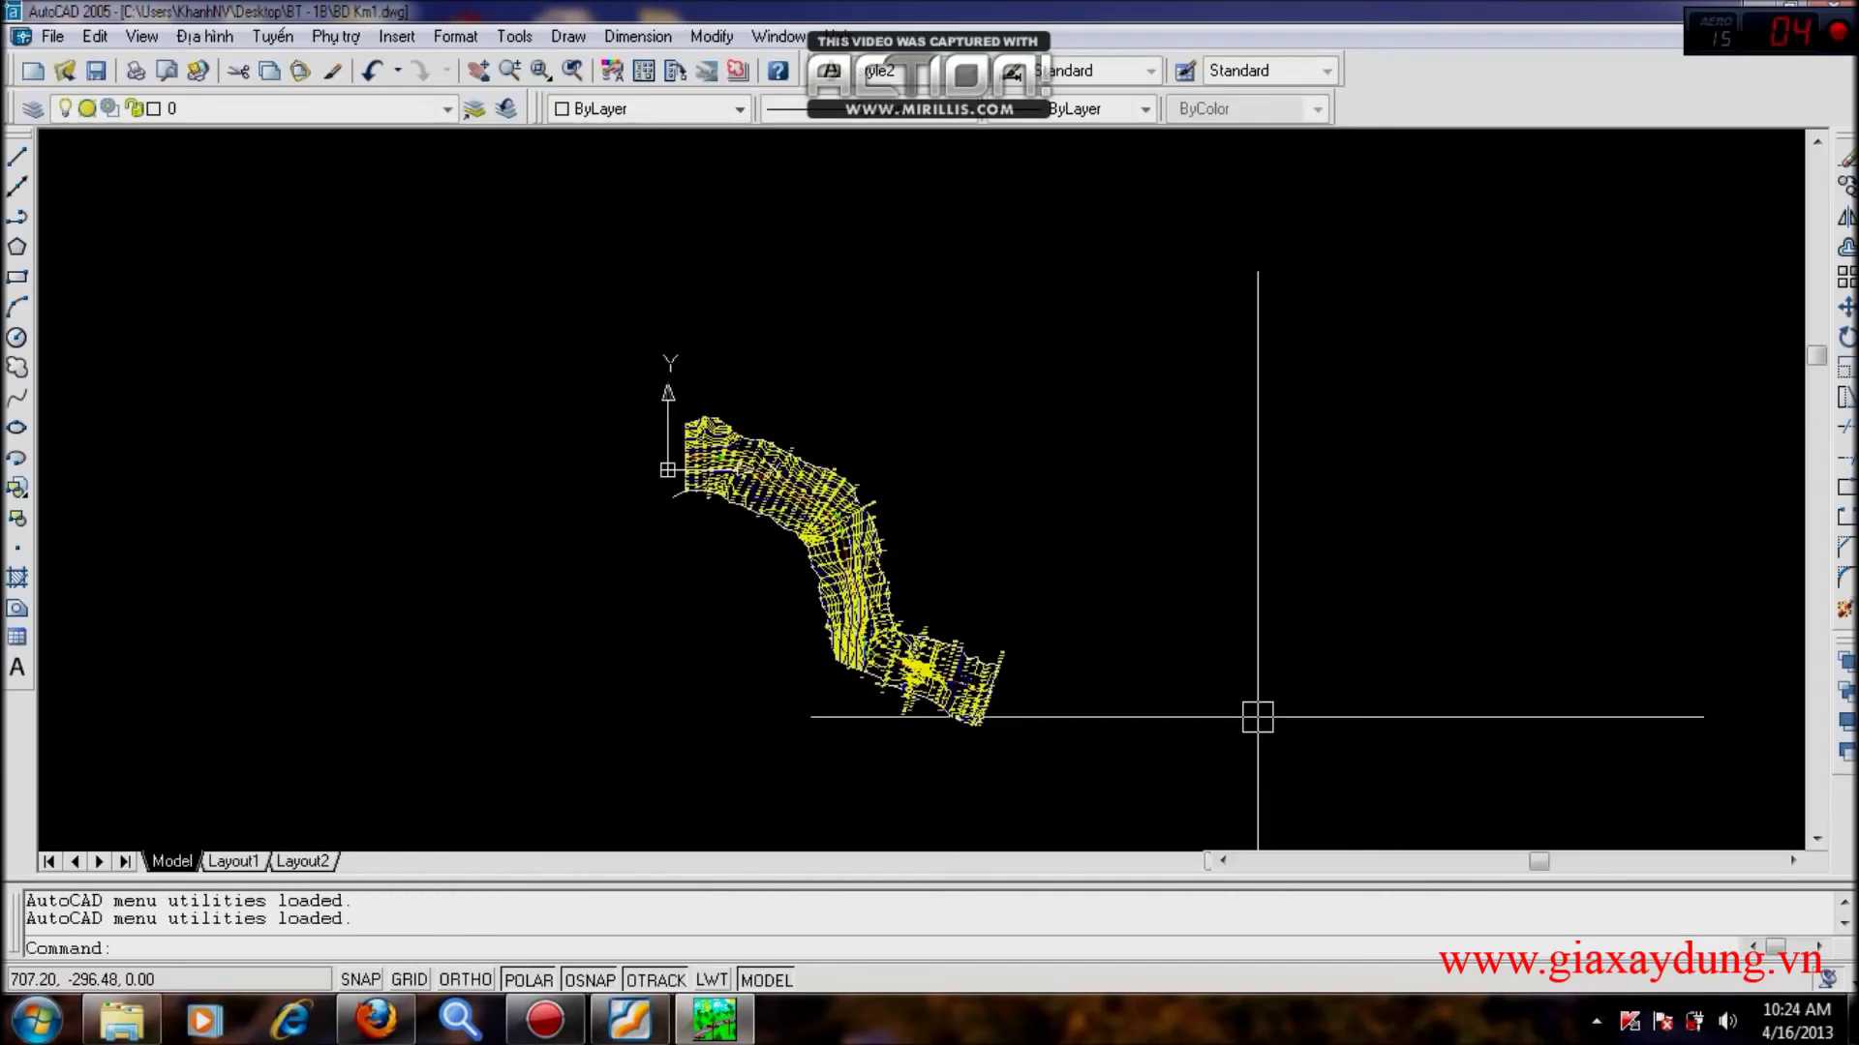
Isolate the contour layers DUONGDONGMUC and DUONGDONGMUC1 by picking a contour line on each.
scroll(766, 478, up, 5)
middle_drag(602, 371, 649, 403)
scroll(738, 375, up, 6)
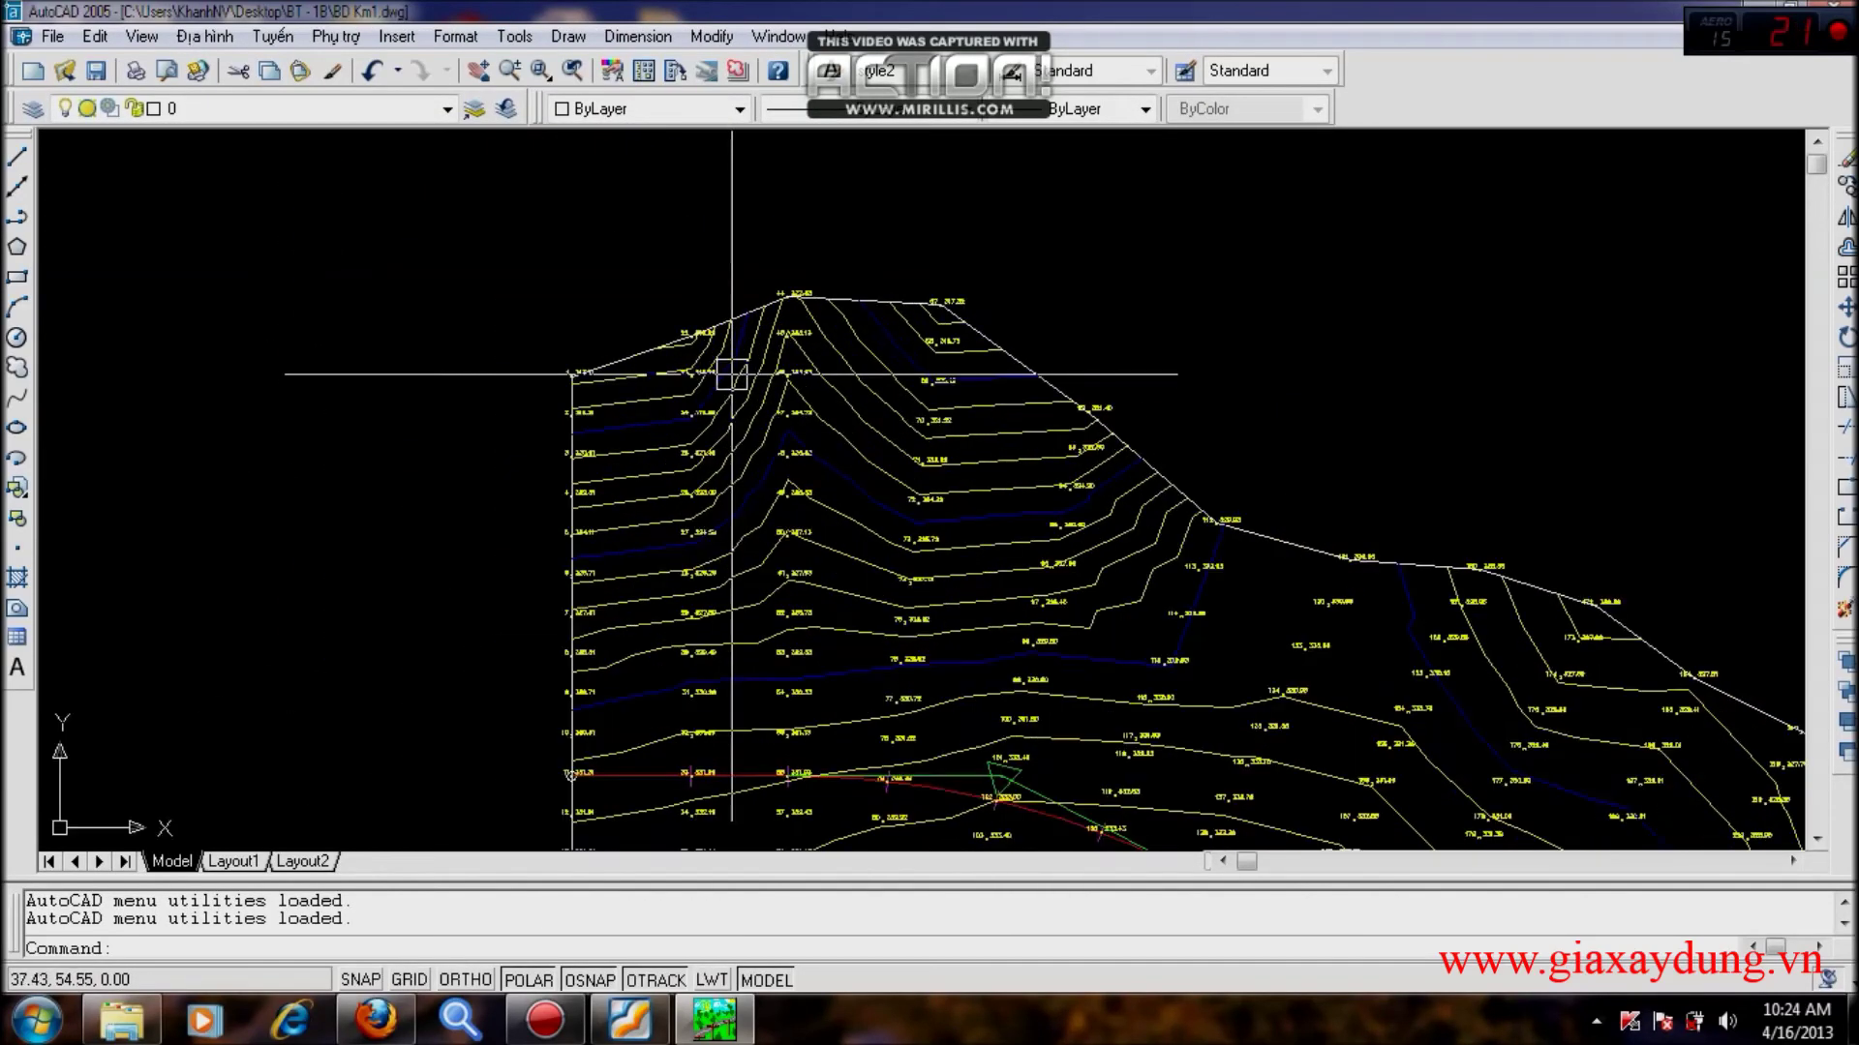
scroll(684, 435, down, 6)
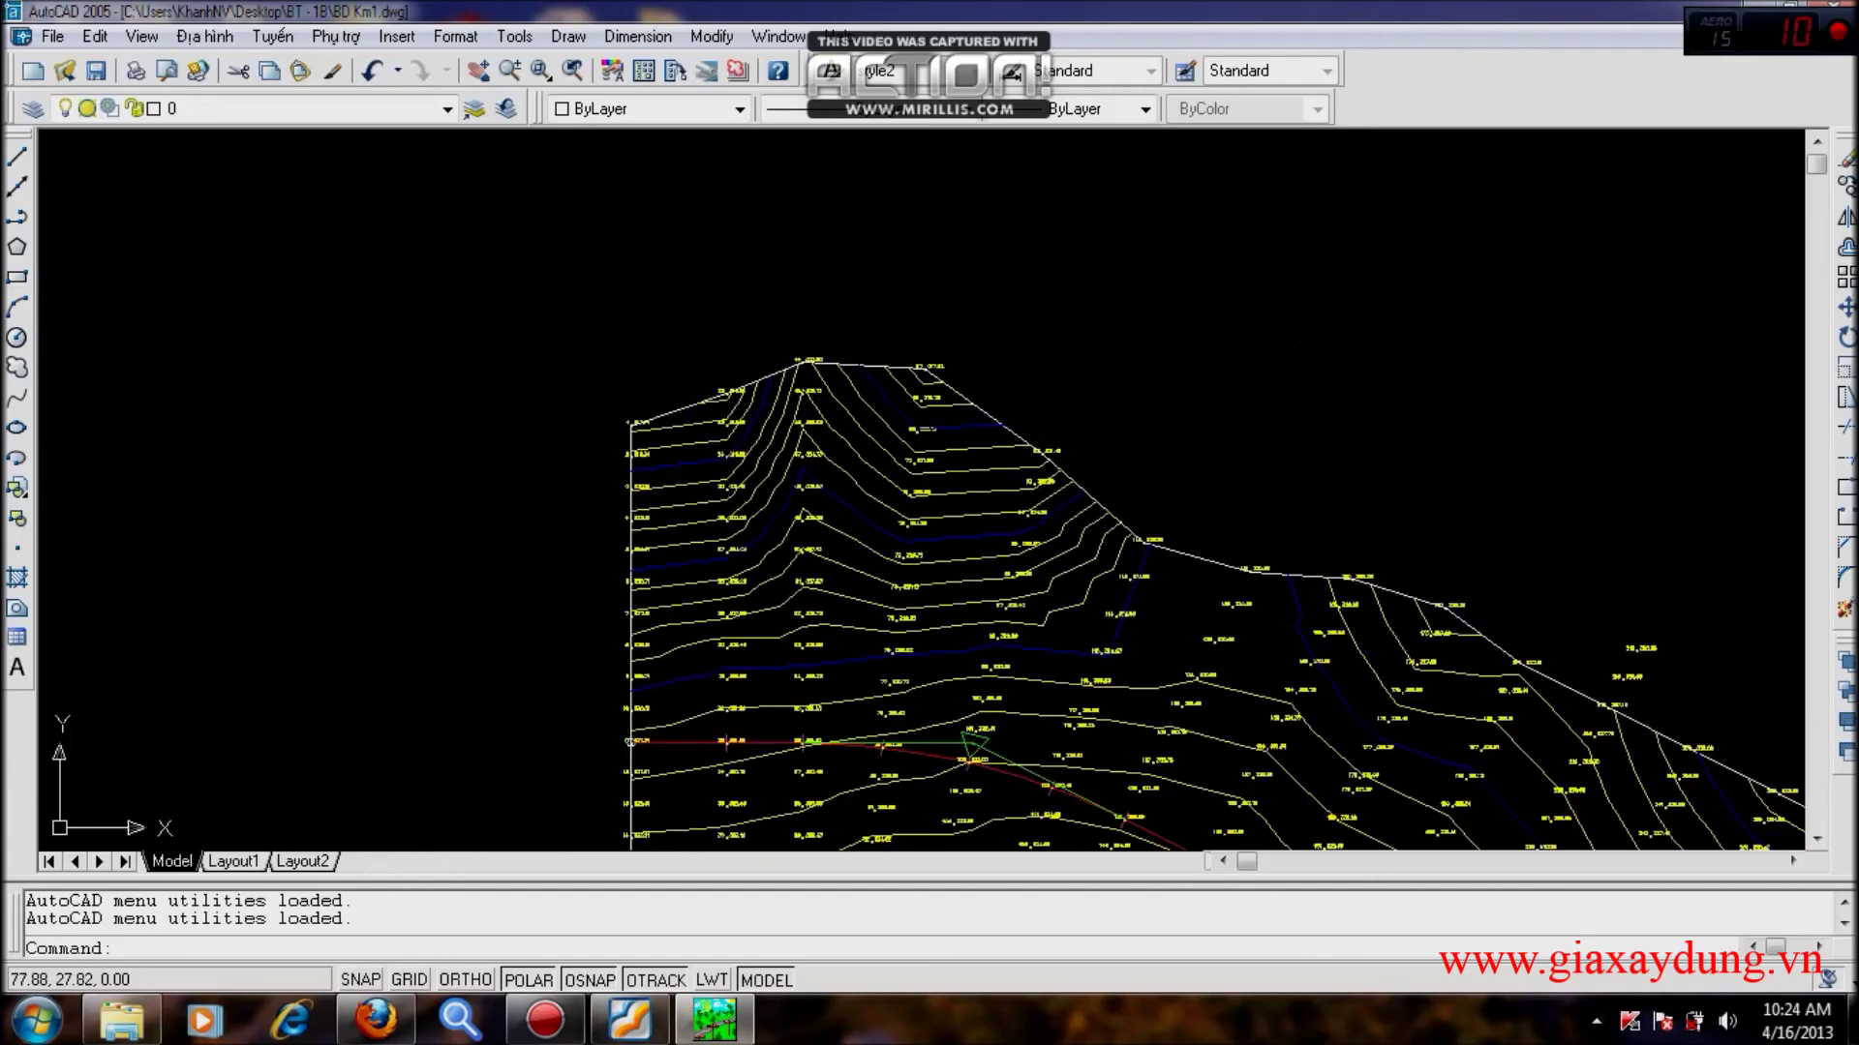
scroll(684, 436, up, 2)
middle_drag(718, 564, 882, 522)
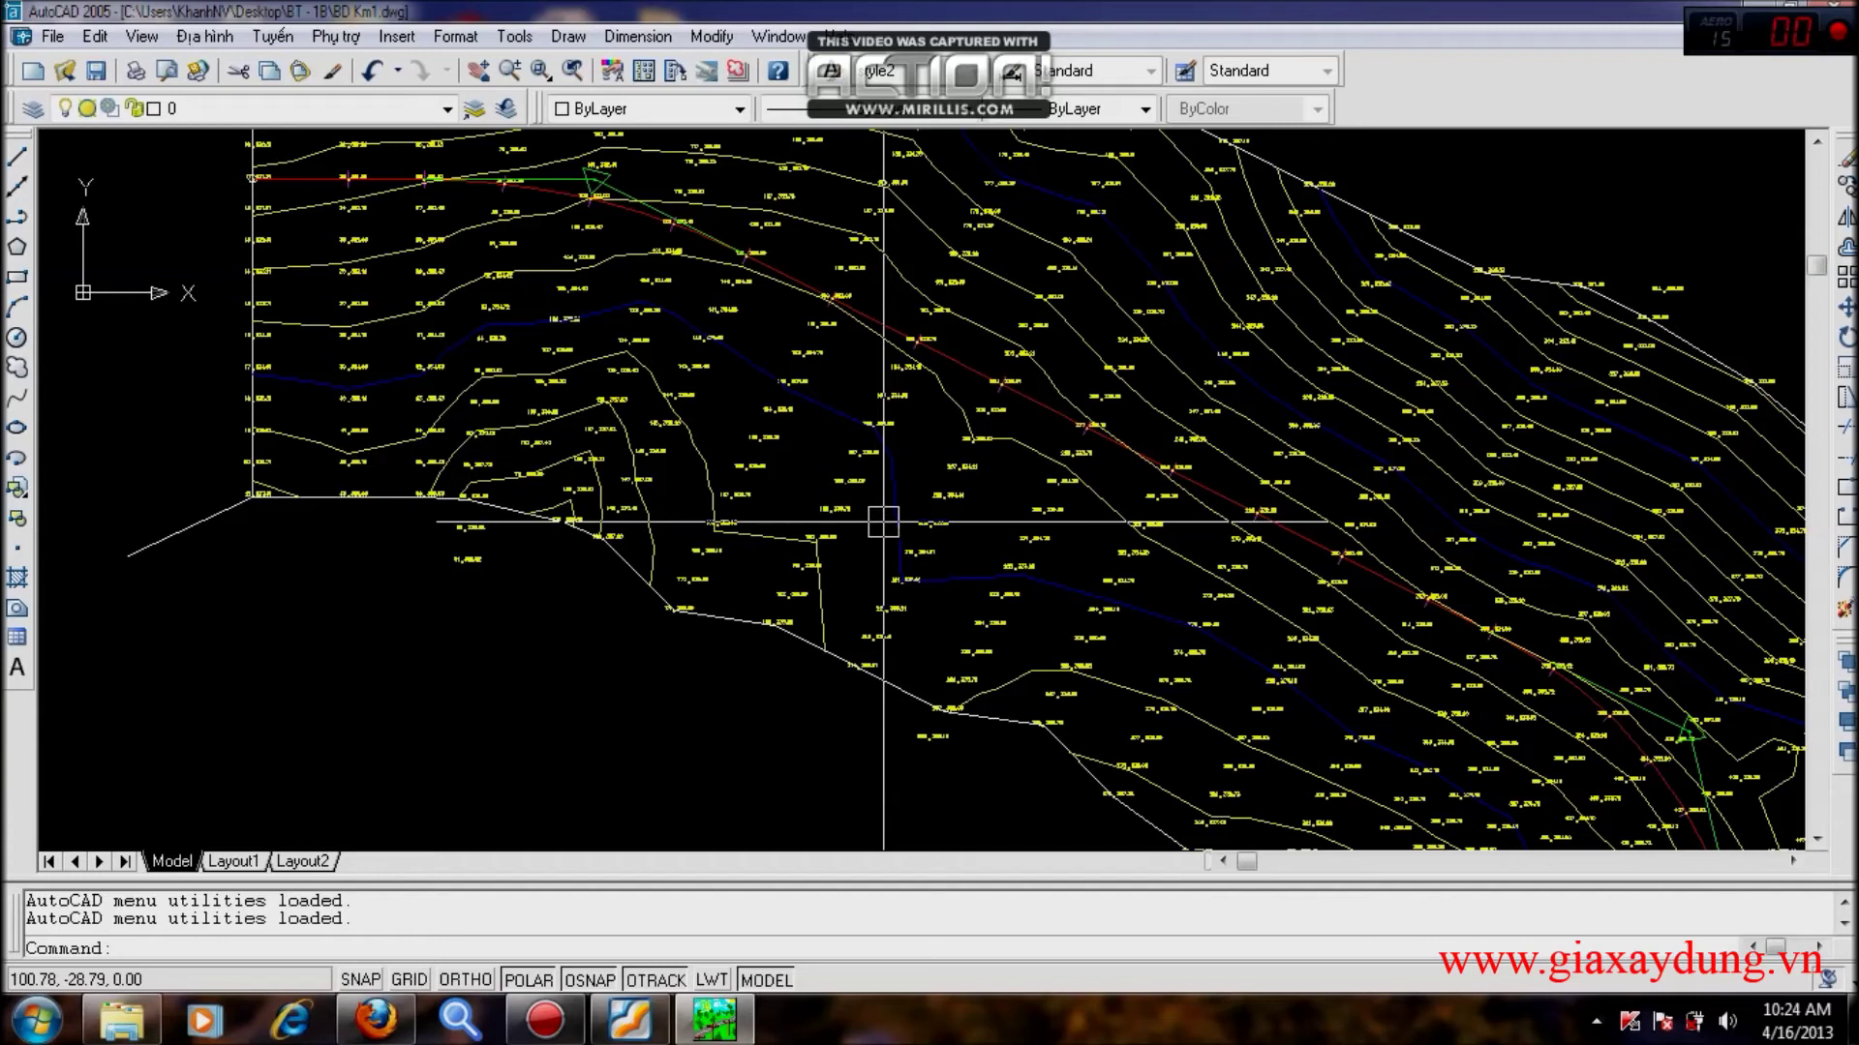
text(1)
key(Return)
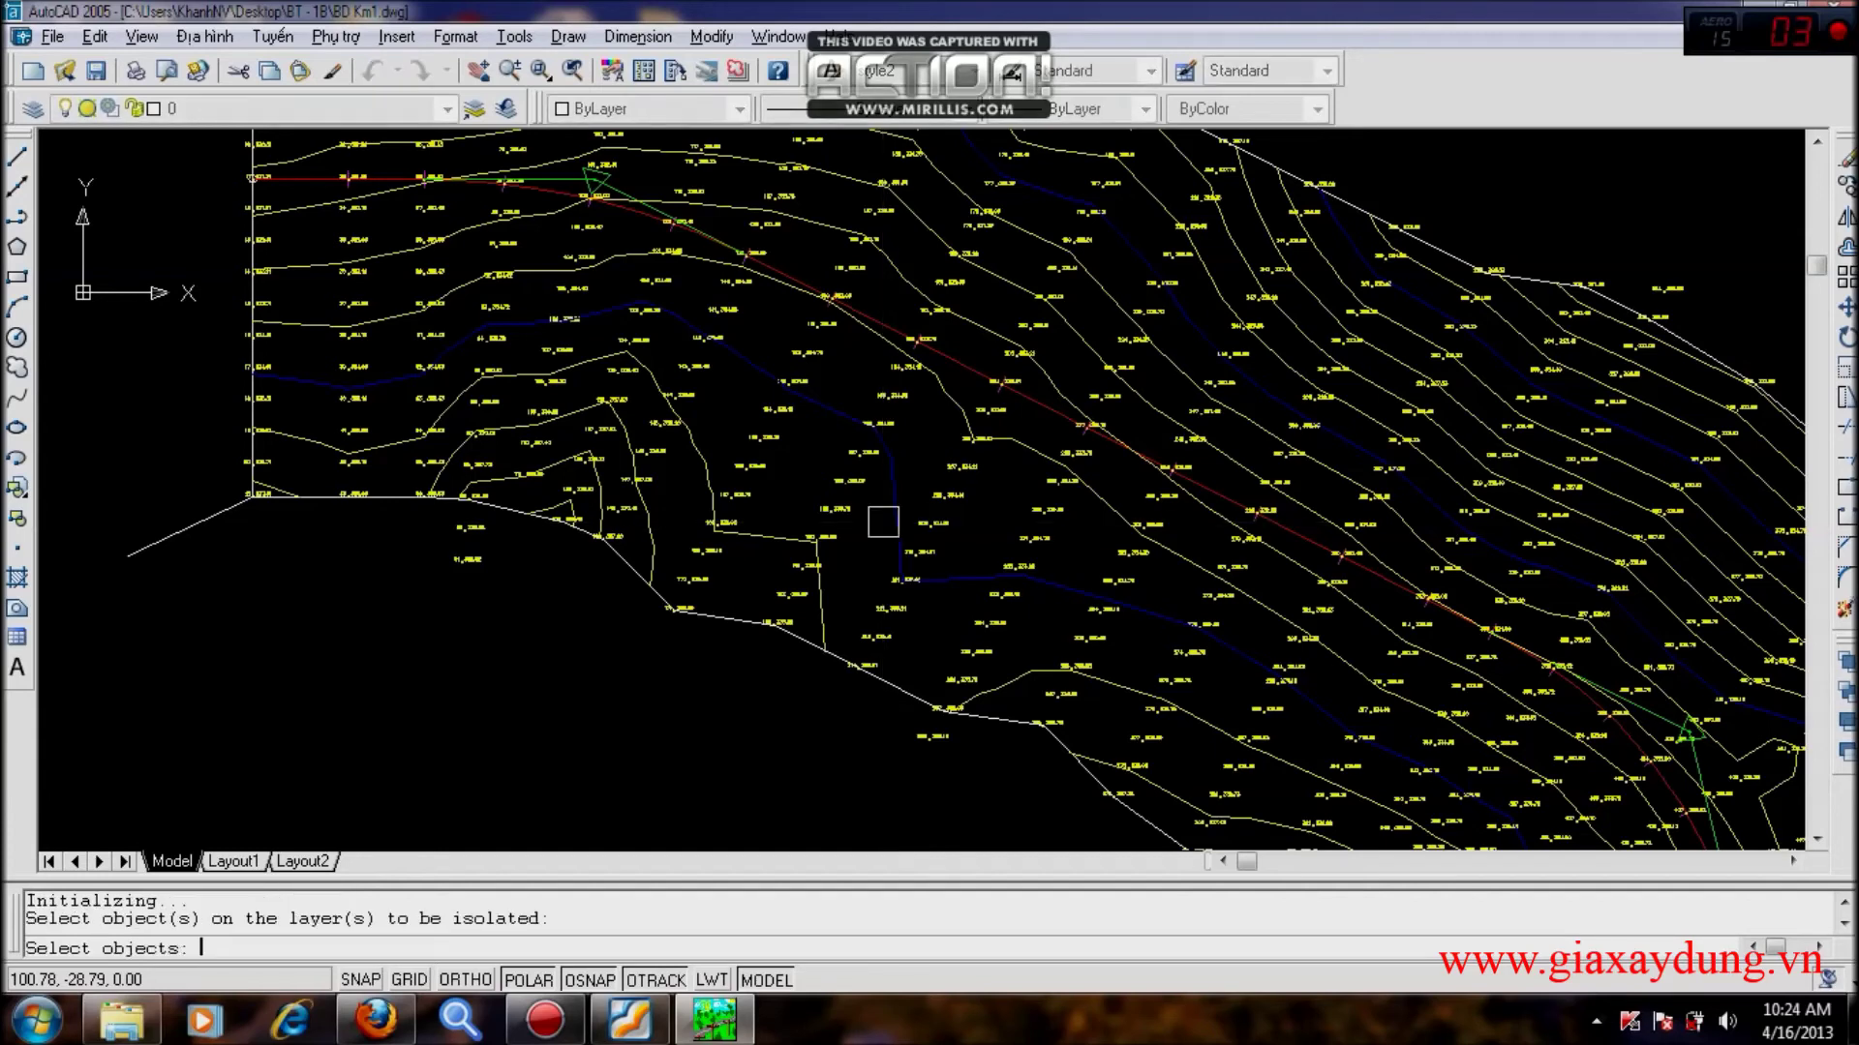
scroll(895, 416, up, 2)
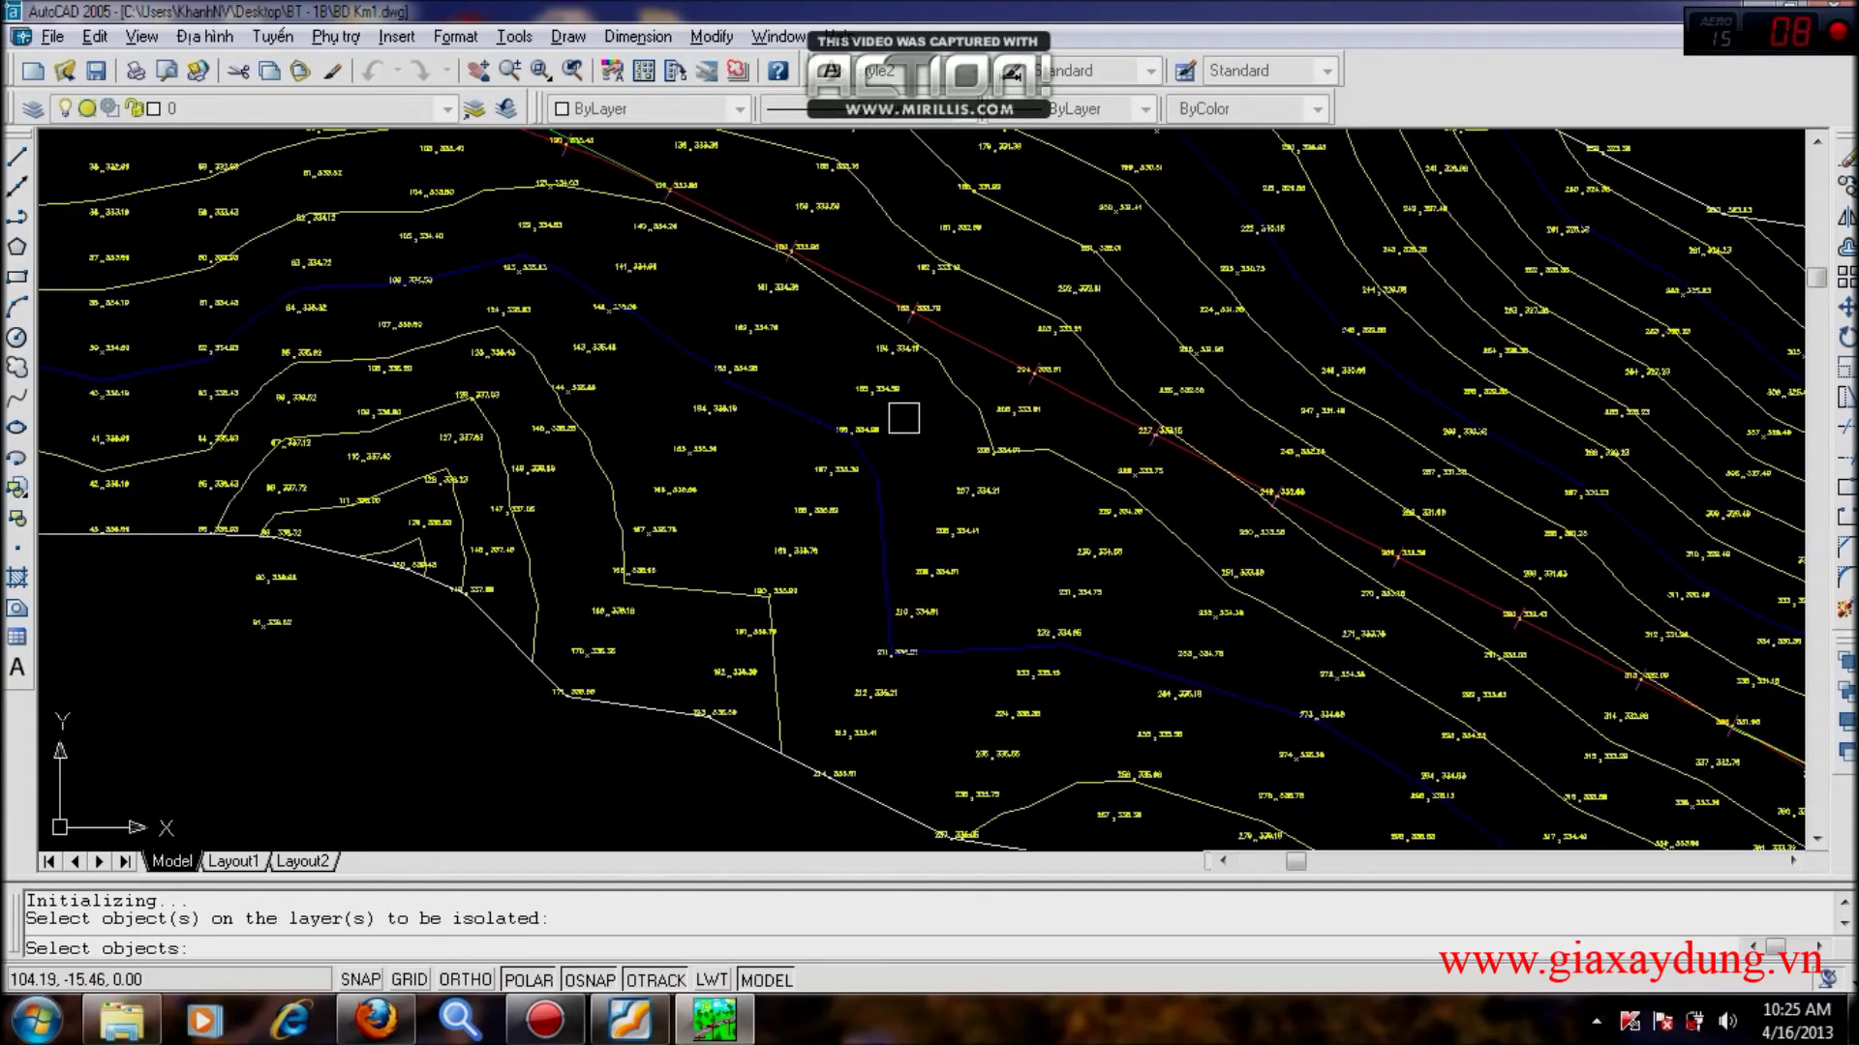
click(810, 363)
scroll(810, 363, up, 3)
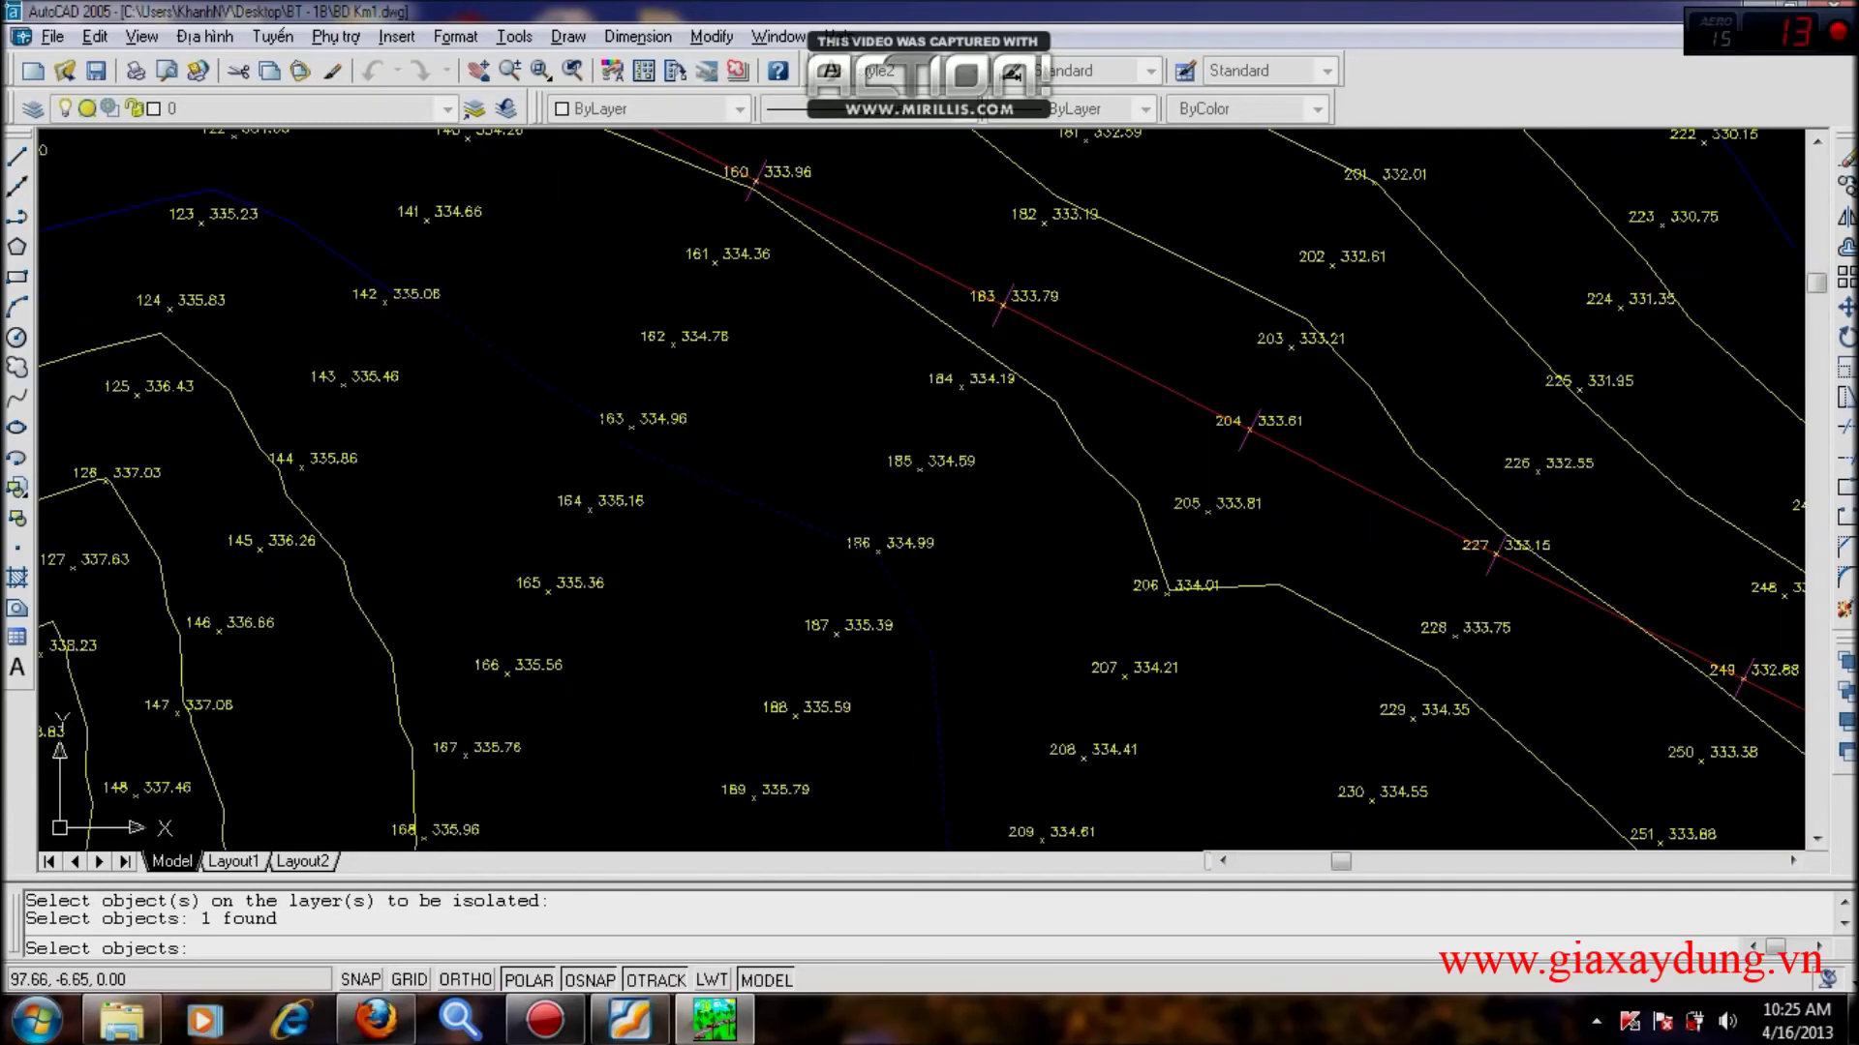
click(888, 293)
scroll(792, 435, down, 2)
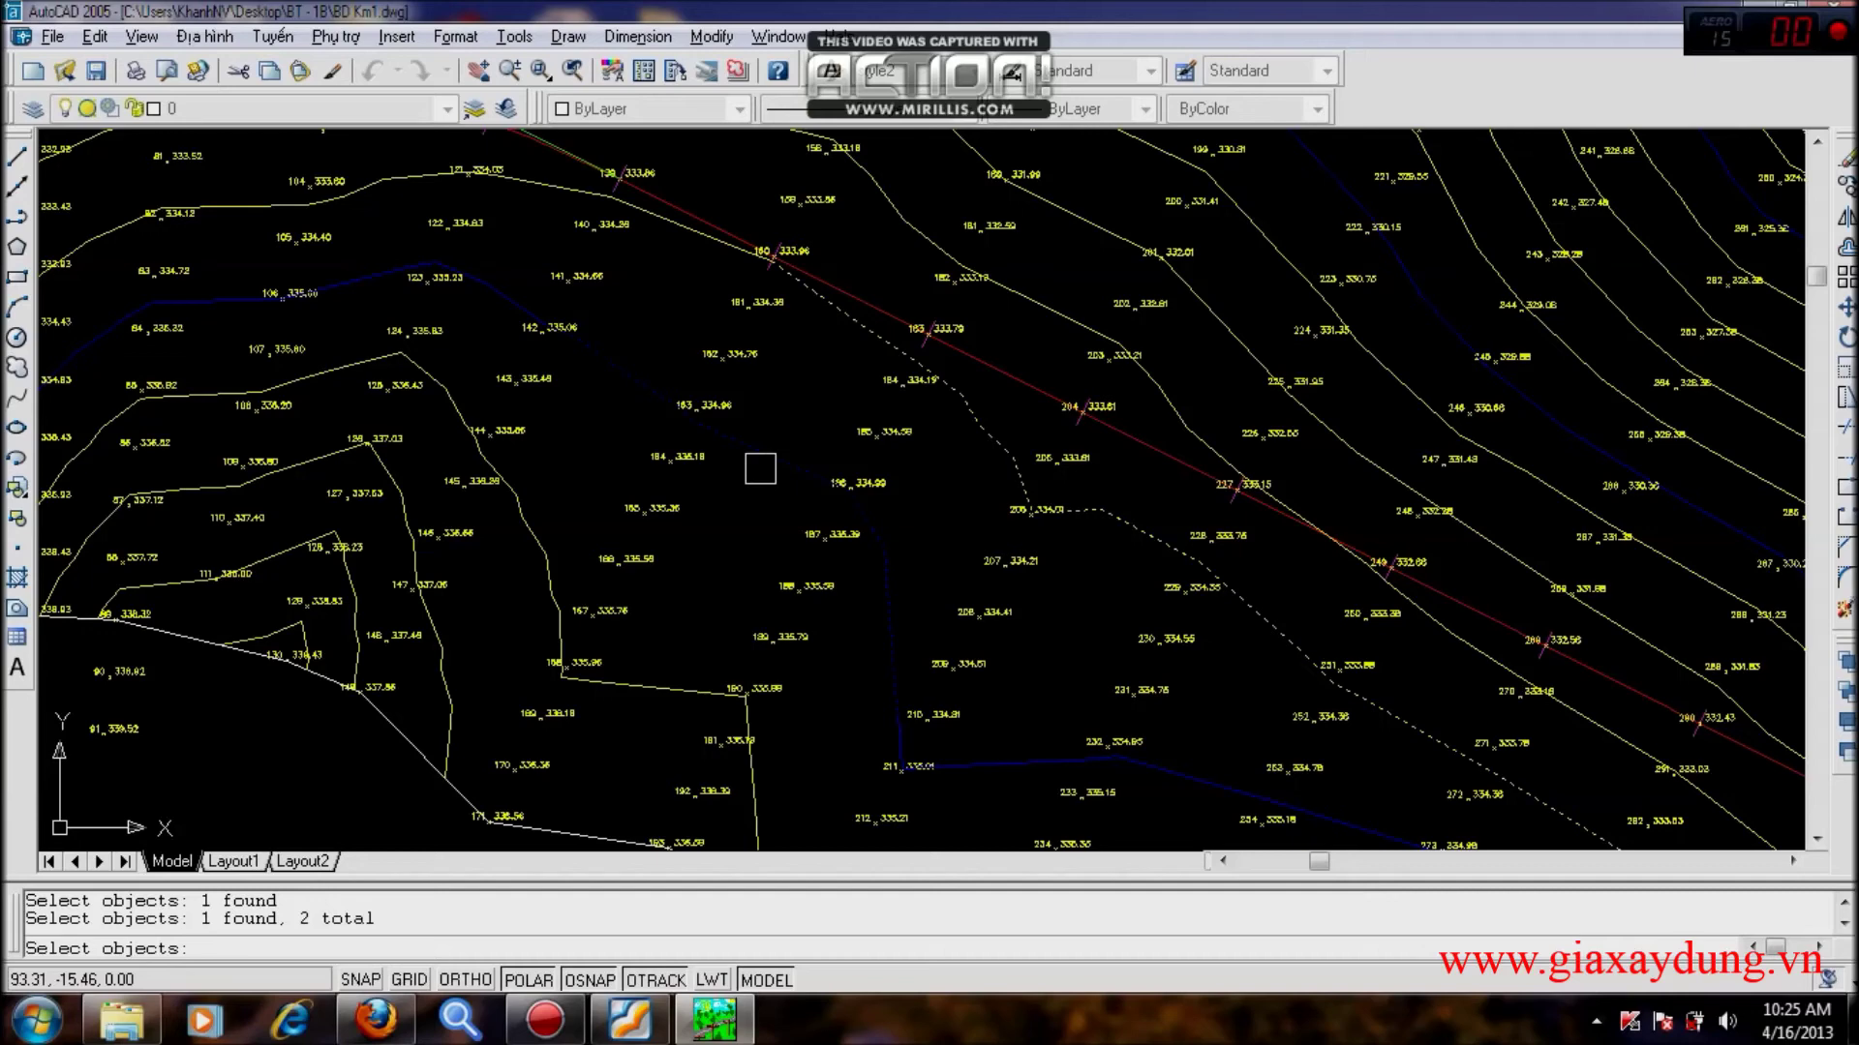
key(Return)
Examine the isolated contour lines along the whole route corridor, from the upper bend to the lower end.
scroll(760, 469, down, 8)
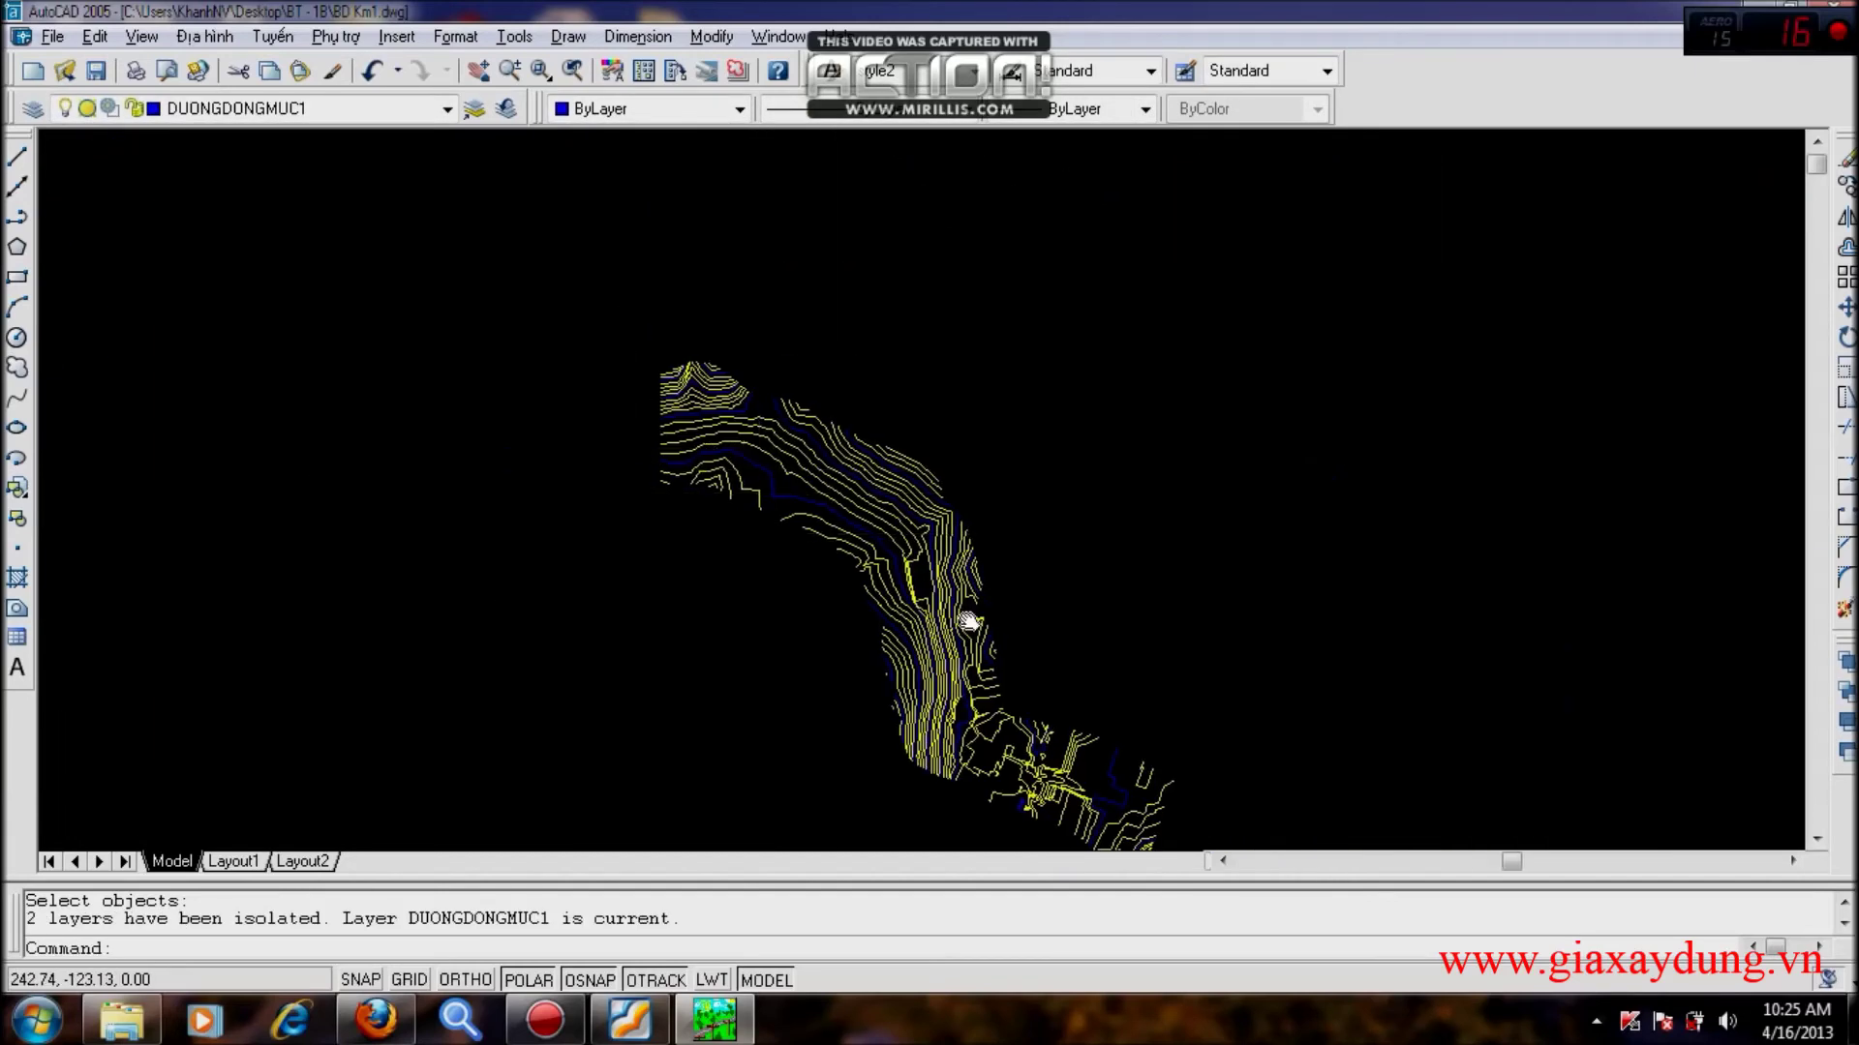
scroll(890, 655, up, 2)
scroll(1031, 684, down, 4)
scroll(796, 448, up, 8)
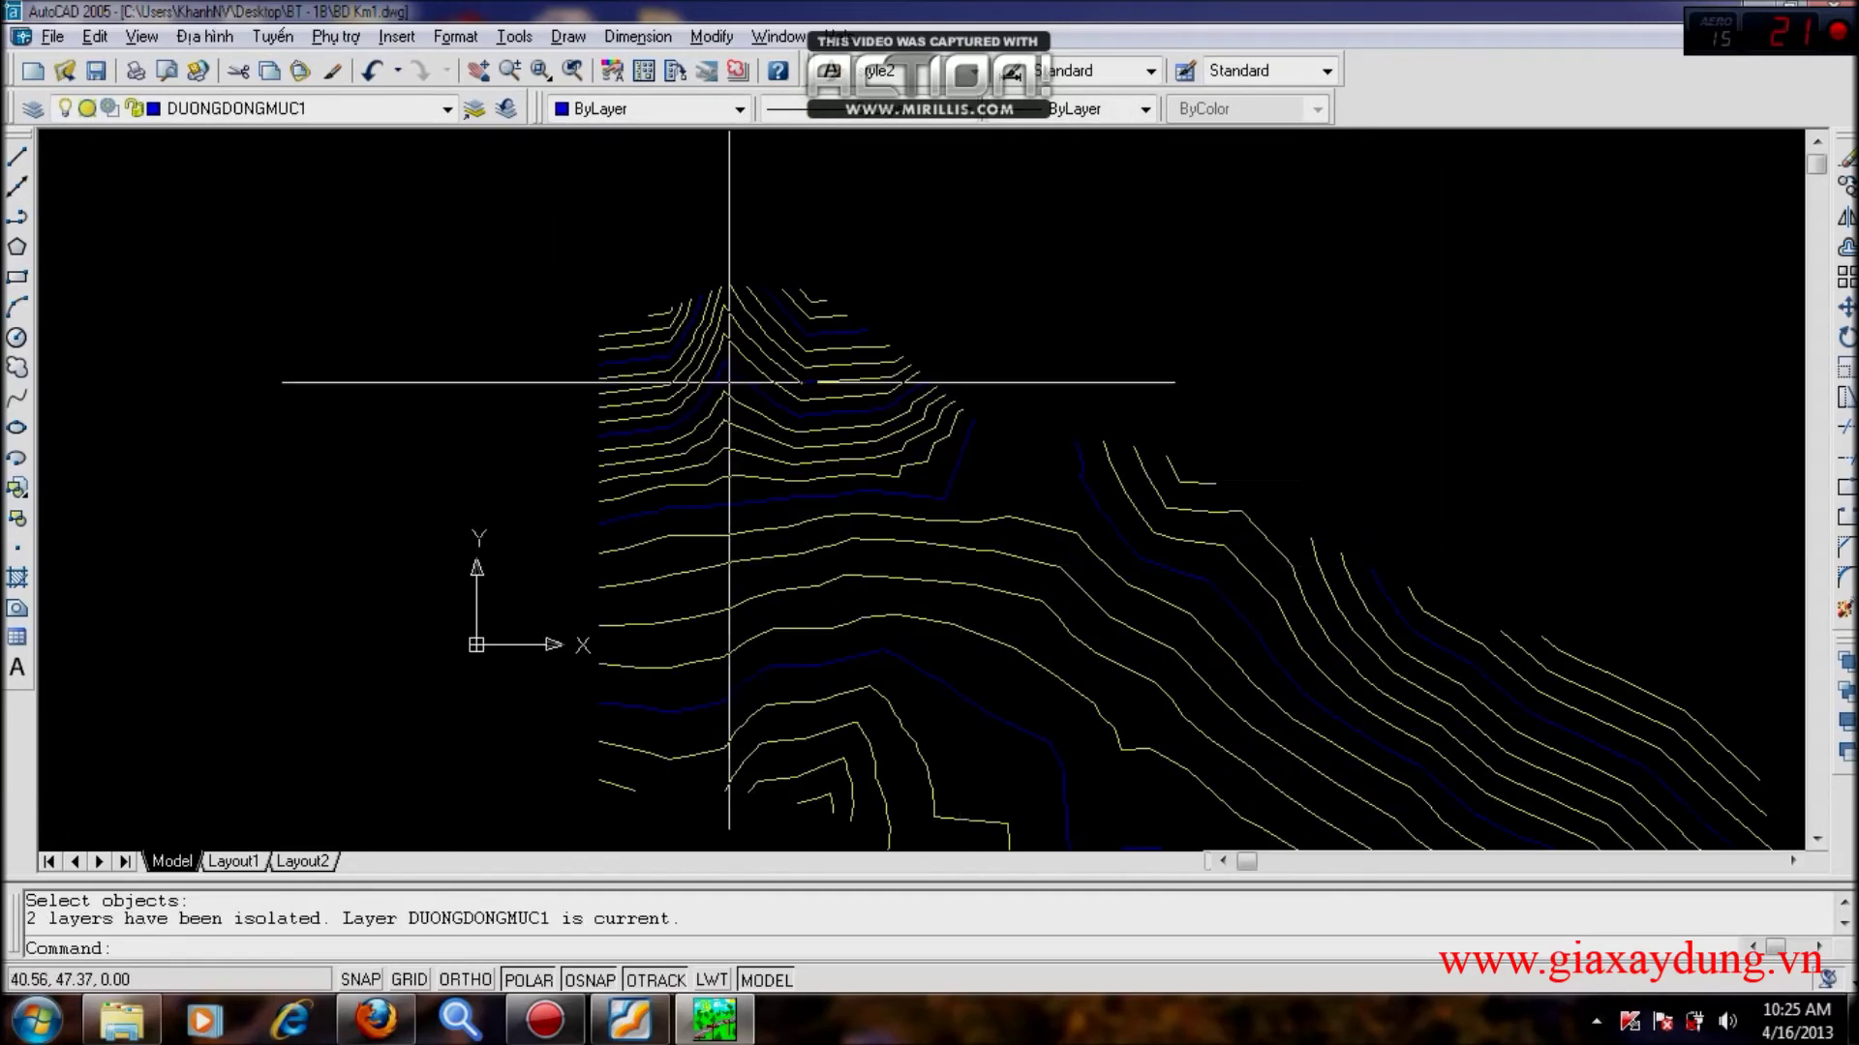
scroll(687, 368, up, 3)
scroll(900, 567, down, 4)
middle_drag(1195, 639, 948, 521)
scroll(1070, 630, down, 5)
scroll(1008, 548, up, 2)
scroll(958, 551, down, 3)
scroll(885, 568, up, 3)
scroll(885, 567, up, 3)
scroll(1007, 563, down, 4)
middle_drag(1009, 632, 858, 614)
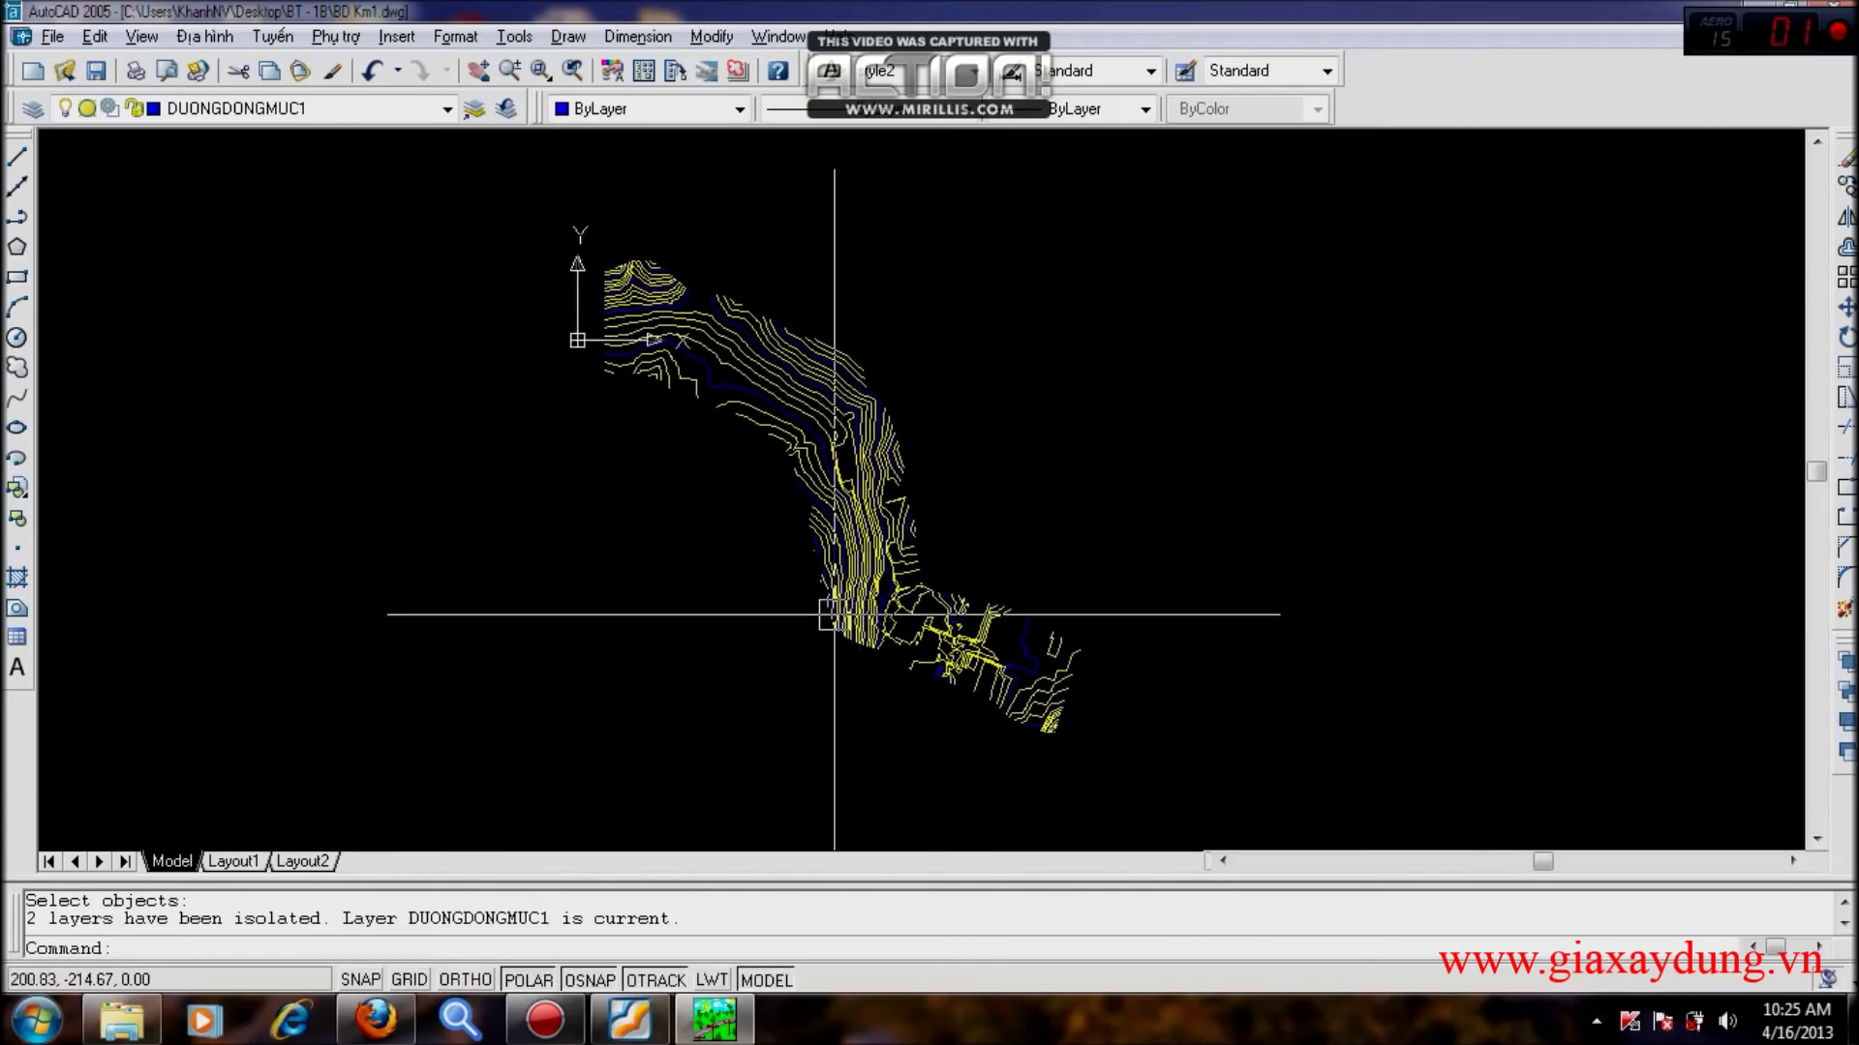
Select several minor contours around the corridor's bend to check how far each polyline runs, and clear the selection.
scroll(713, 365, up, 3)
click(871, 403)
scroll(901, 464, down, 3)
scroll(901, 464, up, 4)
scroll(804, 390, down, 3)
scroll(883, 531, up, 4)
click(854, 522)
scroll(794, 447, down, 4)
scroll(858, 602, up, 1)
scroll(862, 581, up, 3)
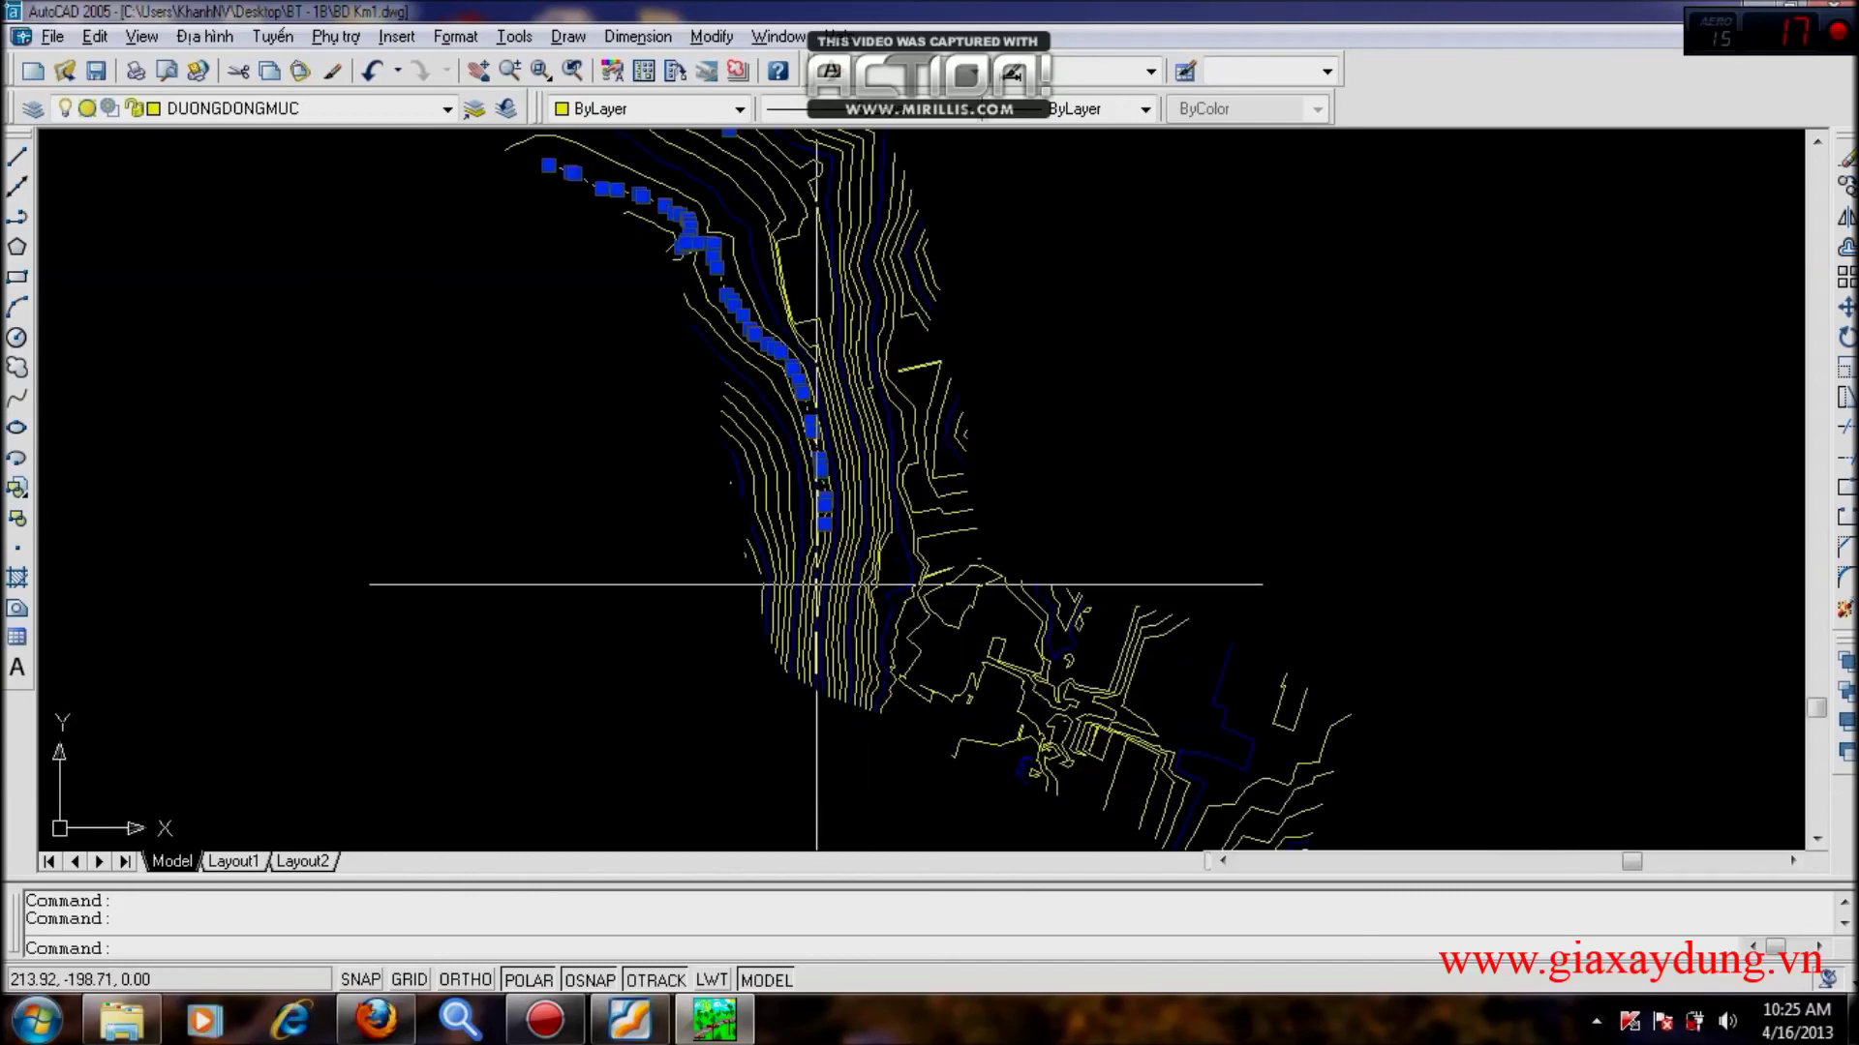
click(825, 498)
scroll(834, 661, down, 3)
scroll(803, 581, up, 5)
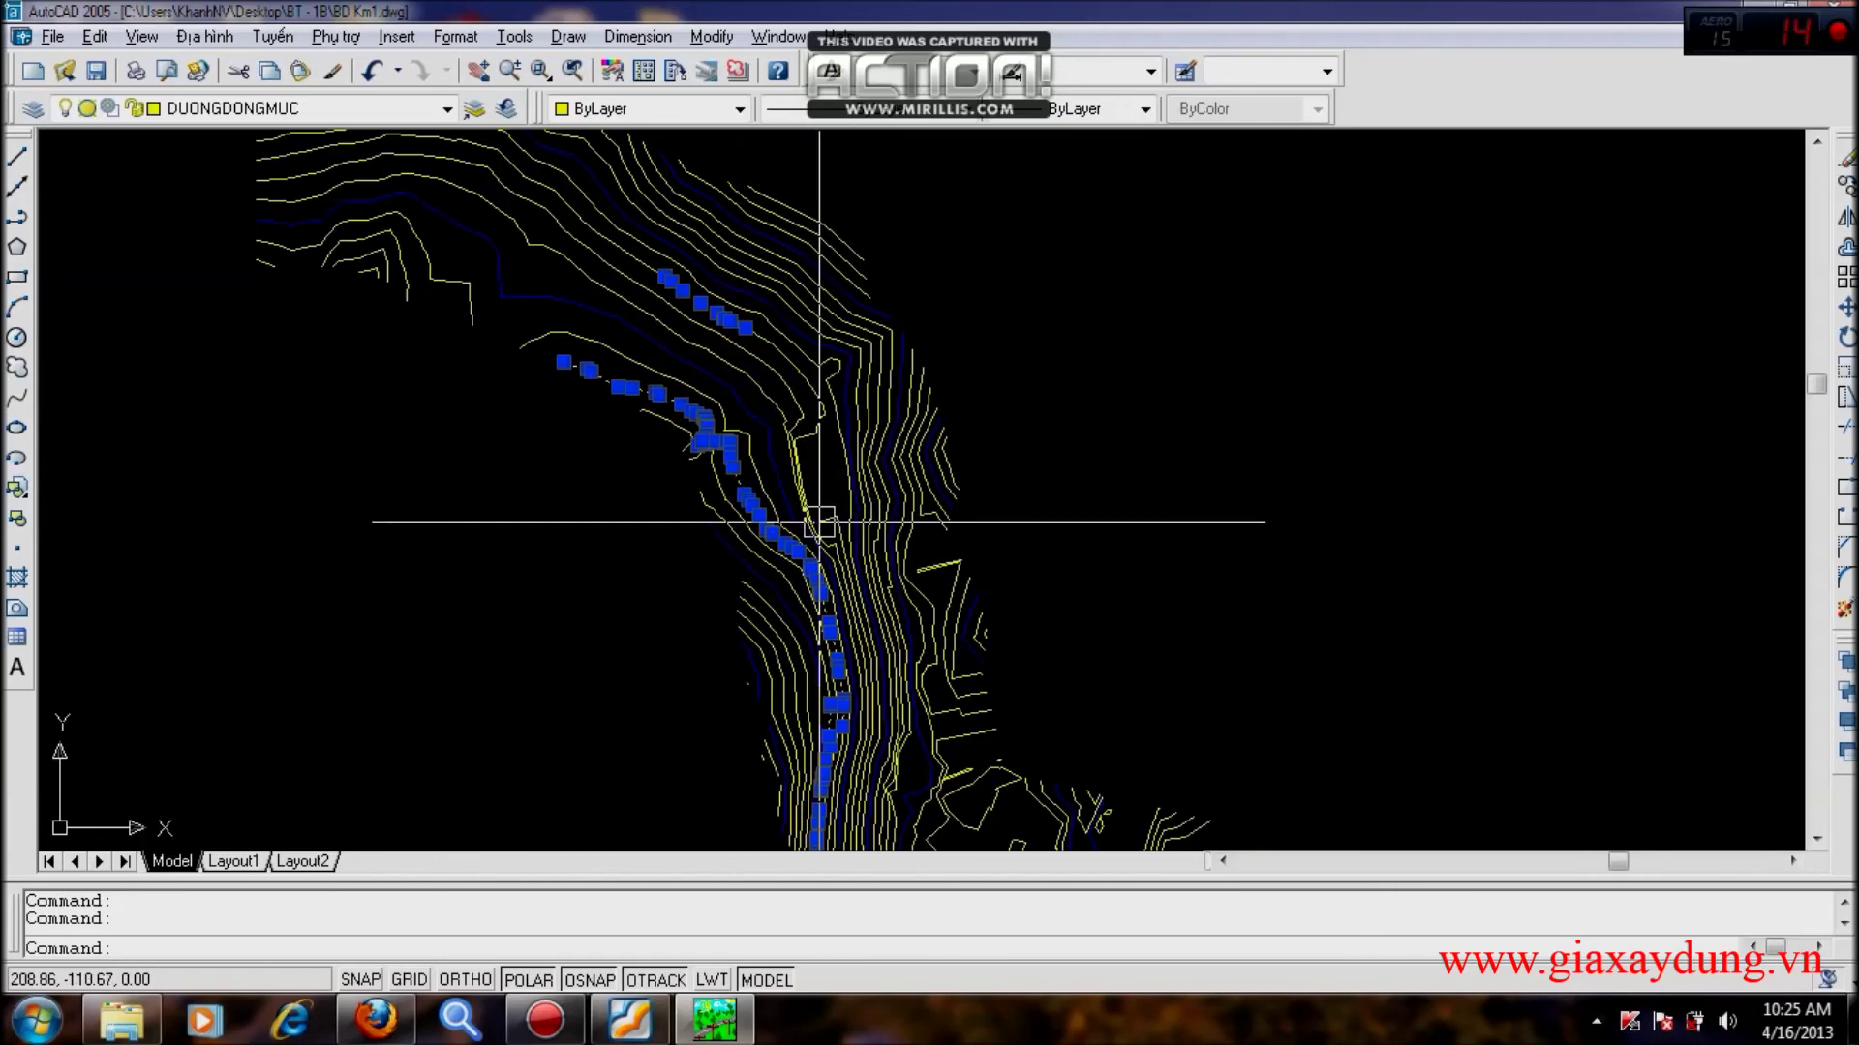
scroll(663, 440, down, 3)
middle_drag(837, 627, 764, 450)
scroll(736, 464, up, 4)
middle_drag(677, 359, 809, 659)
scroll(809, 659, down, 2)
scroll(733, 438, up, 2)
middle_drag(818, 427, 741, 431)
scroll(741, 430, down, 2)
key(Escape)
Select a blue contour on layer DUONGDONGMUC1, inspect its vertices along the line, and deselect it.
scroll(869, 353, up, 3)
click(880, 379)
scroll(793, 386, down, 8)
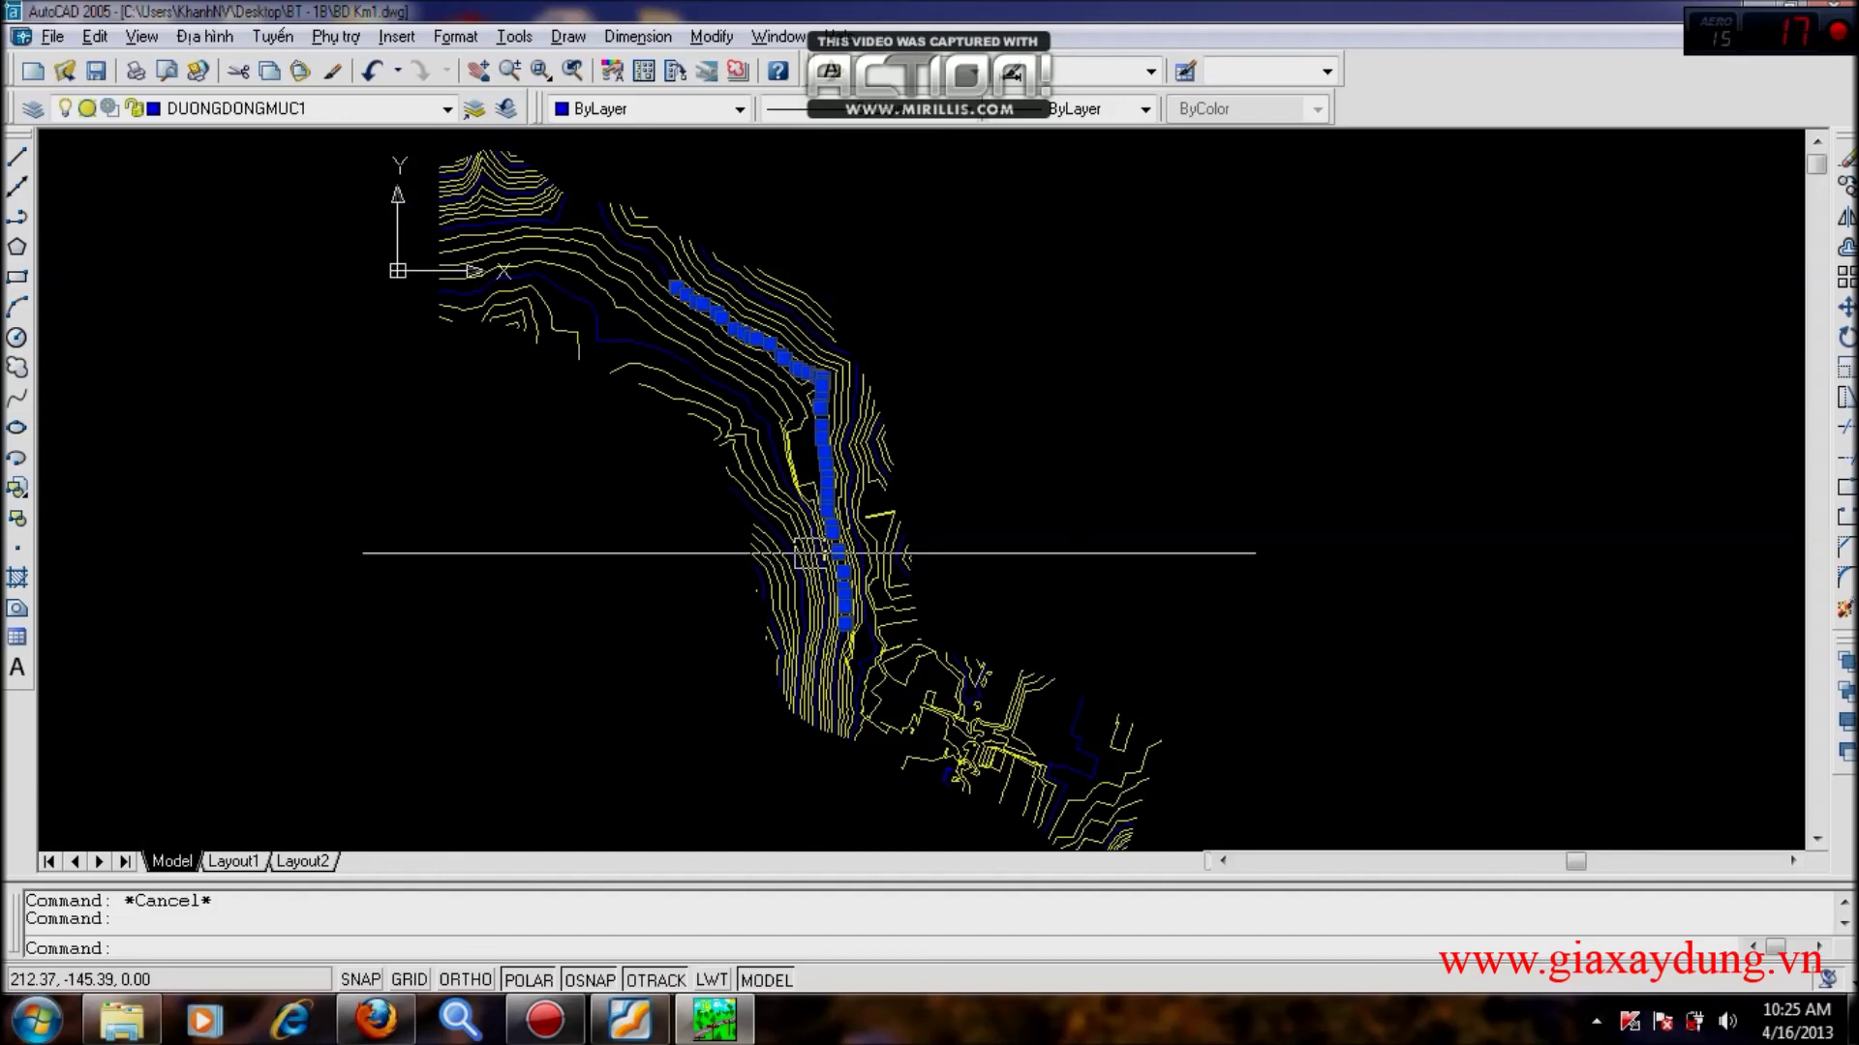
scroll(611, 270, up, 6)
scroll(755, 290, up, 4)
middle_drag(845, 366, 873, 565)
scroll(873, 565, up, 2)
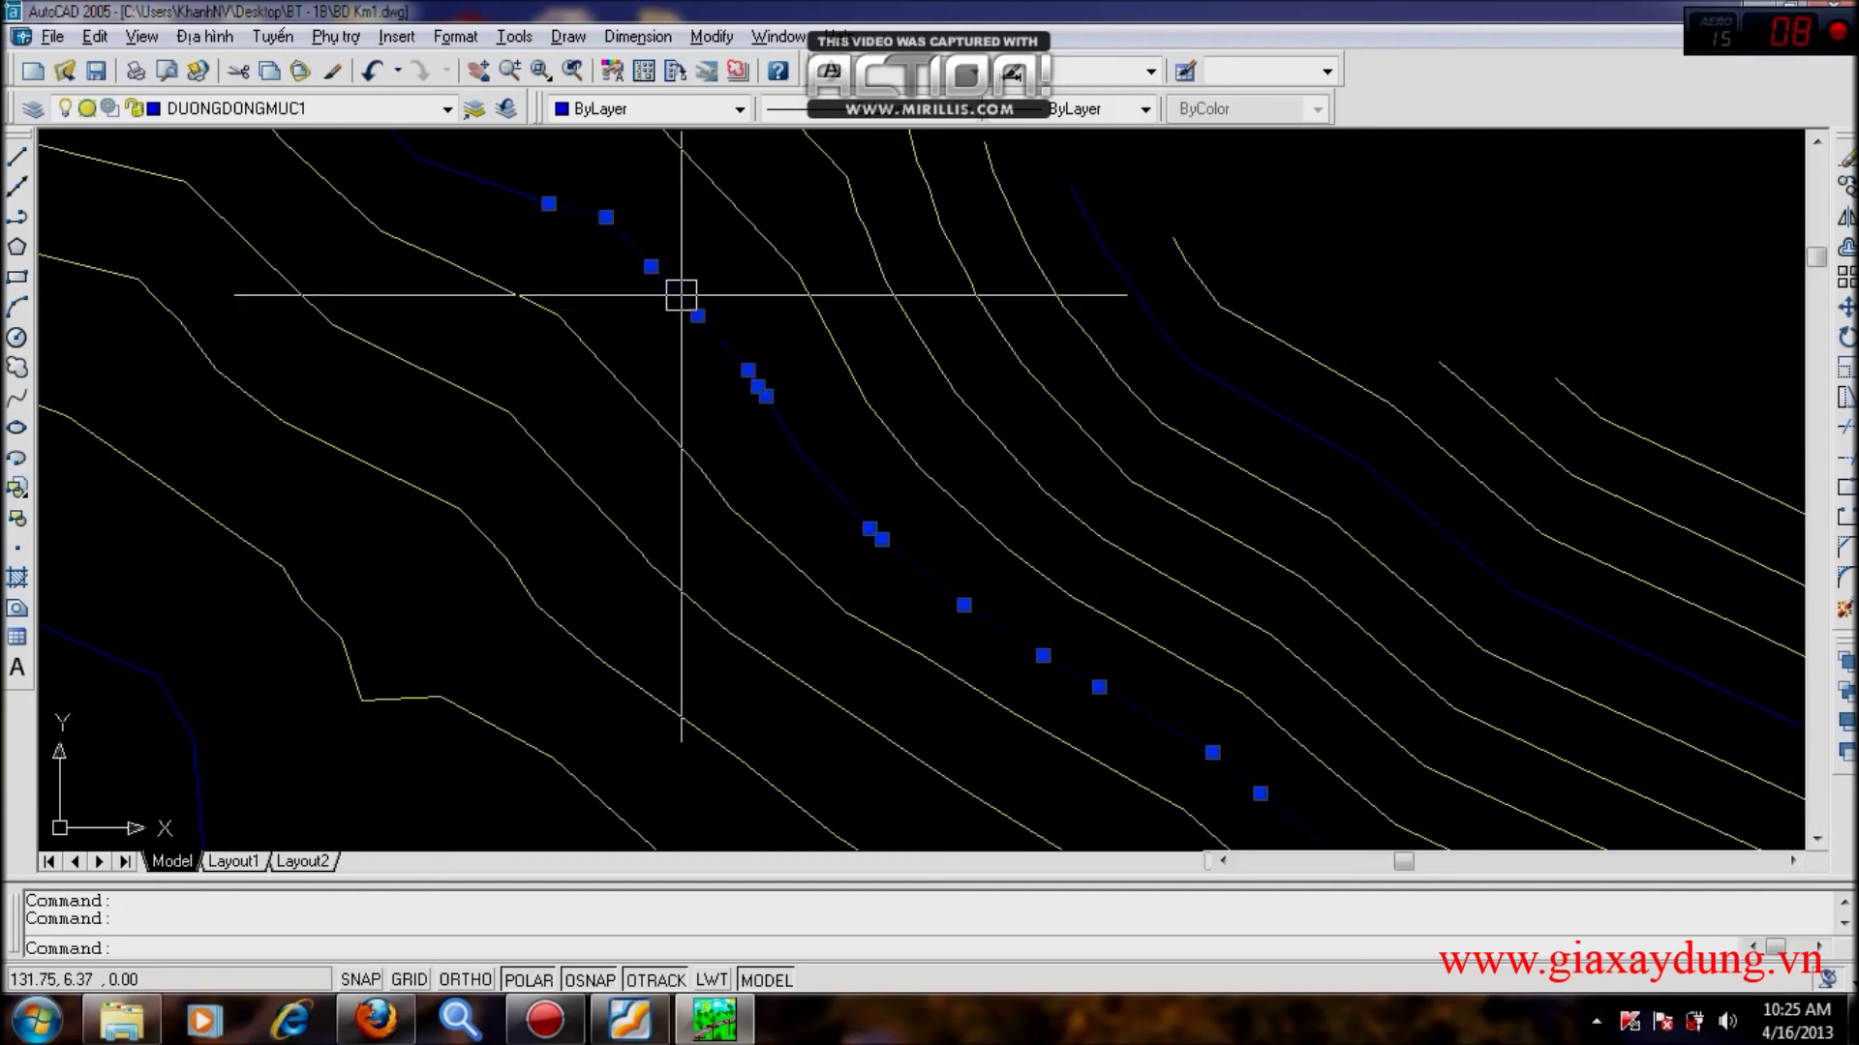
scroll(749, 432, down, 5)
key(Escape)
Start the PEDIT command for editing the contour polylines.
scroll(572, 402, down, 6)
scroll(817, 561, up, 2)
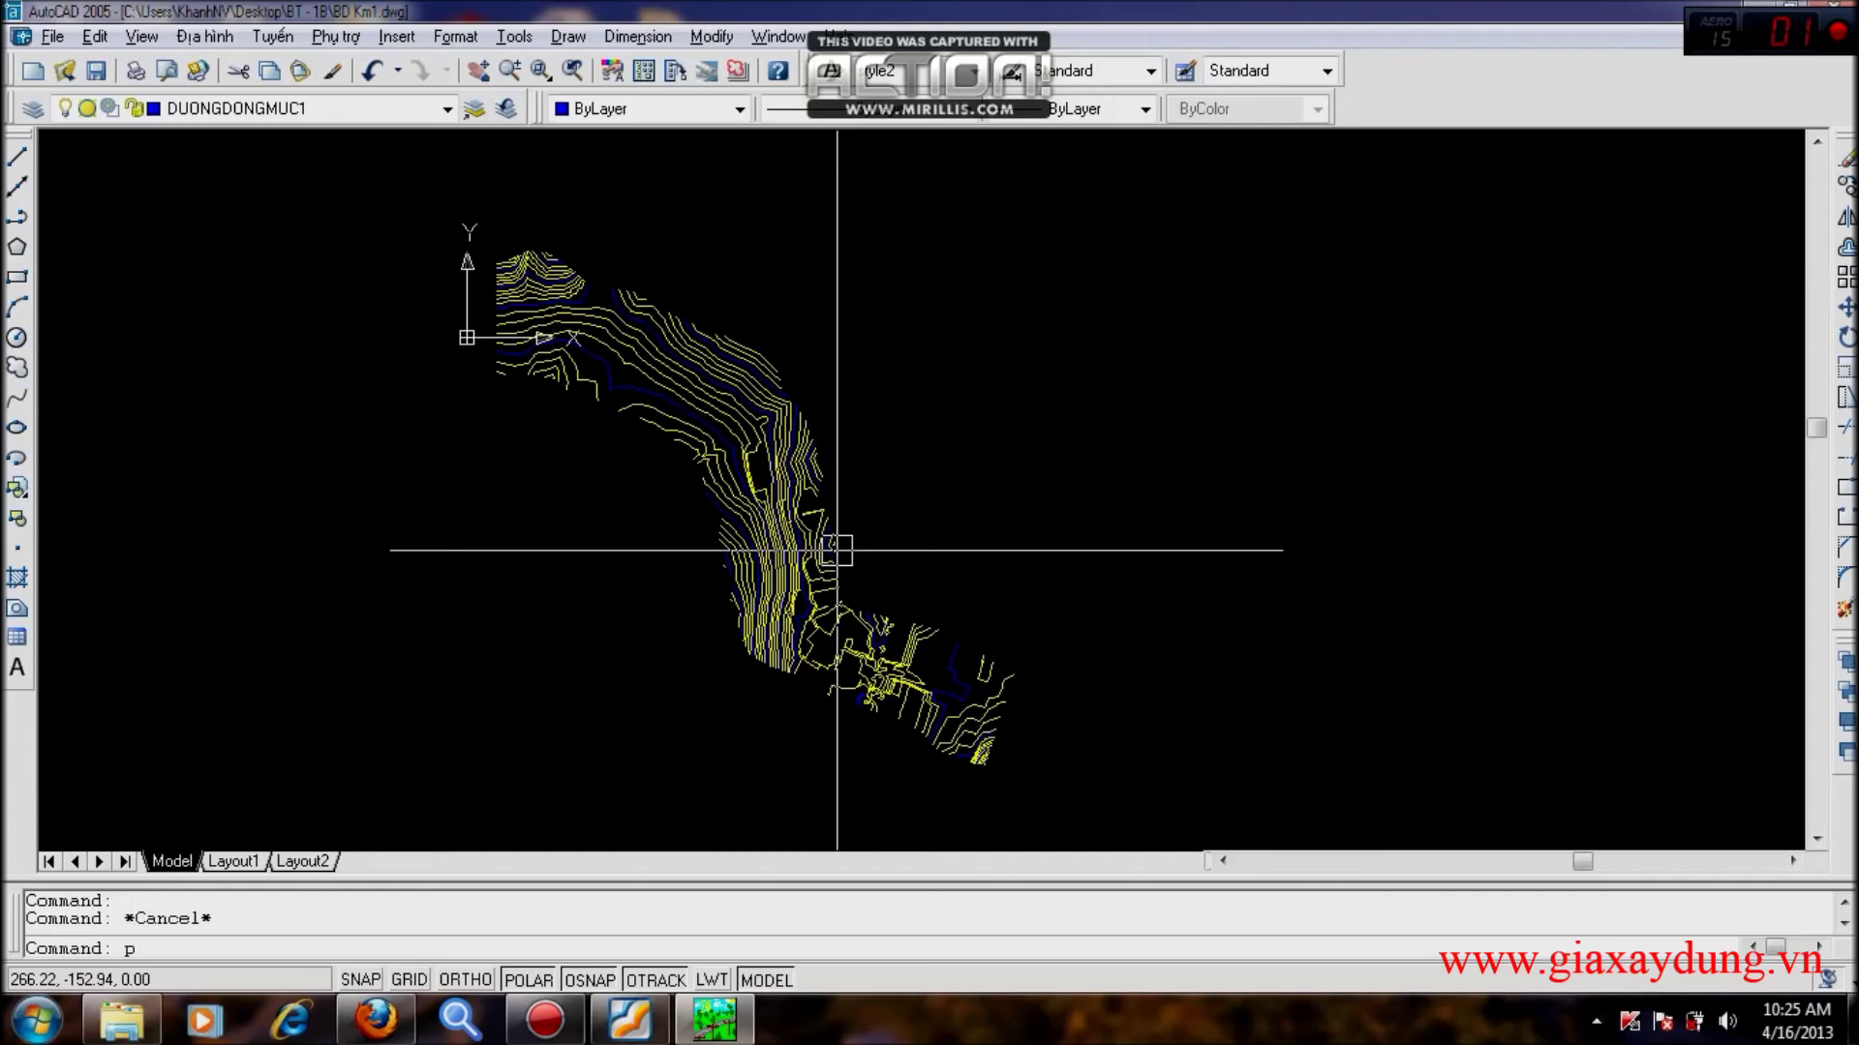
text(pe)
key(Return)
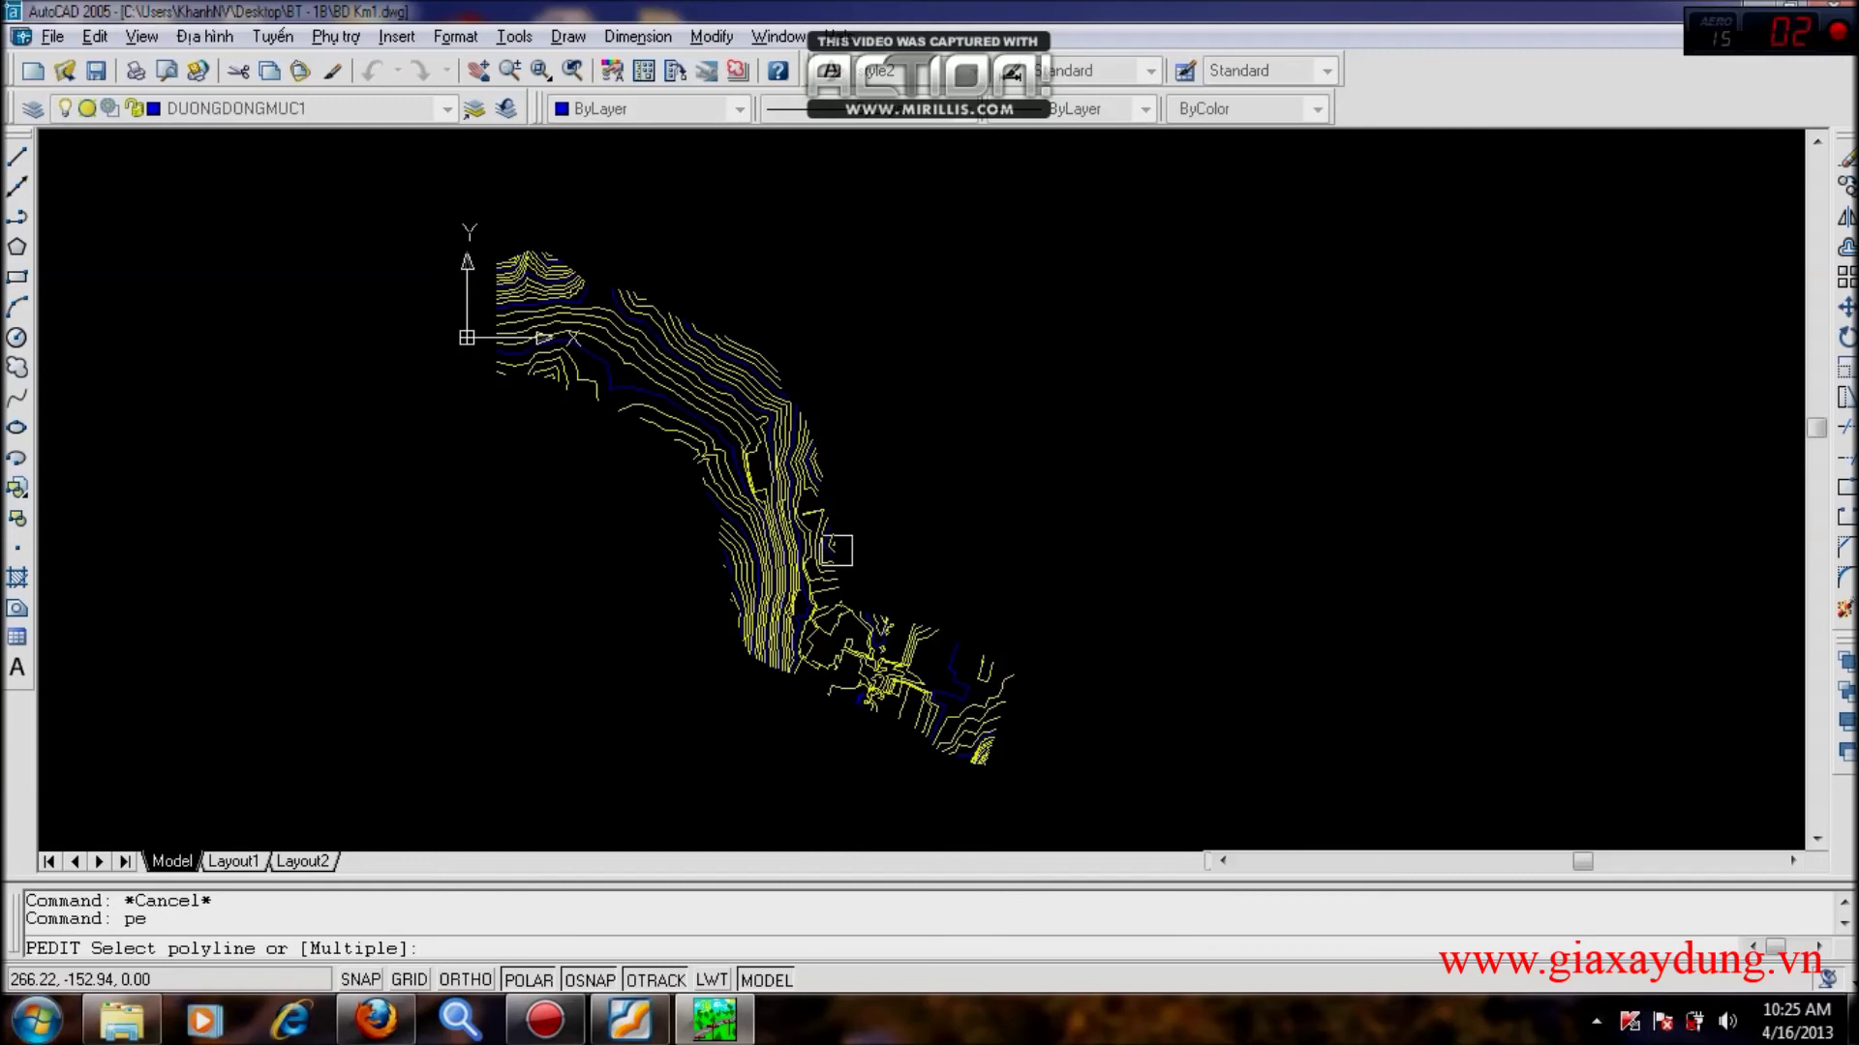